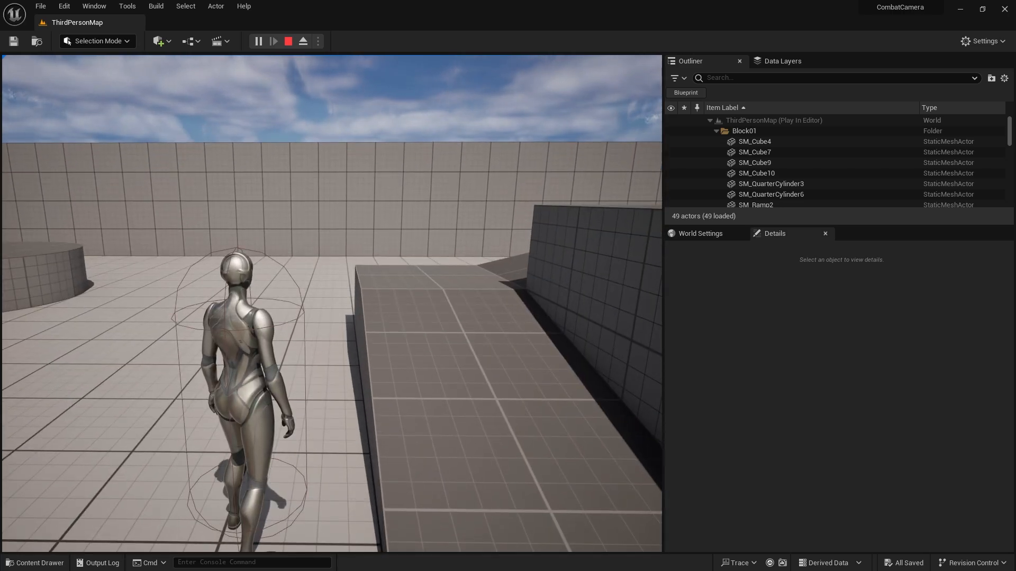
# Stop the play session and open the BP_ThirdPersonCharacter blueprint from the ThirdPerson/Blueprints folder.
pyautogui.press('Escape')
pyautogui.click(29, 563)
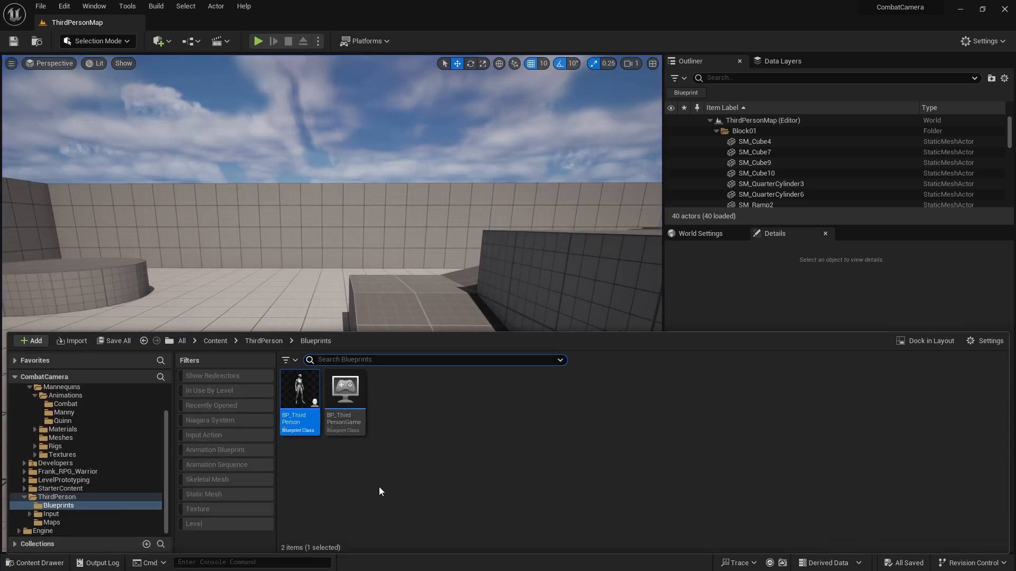
pyautogui.doubleClick(299, 410)
pyautogui.scroll(2, 323, 267)
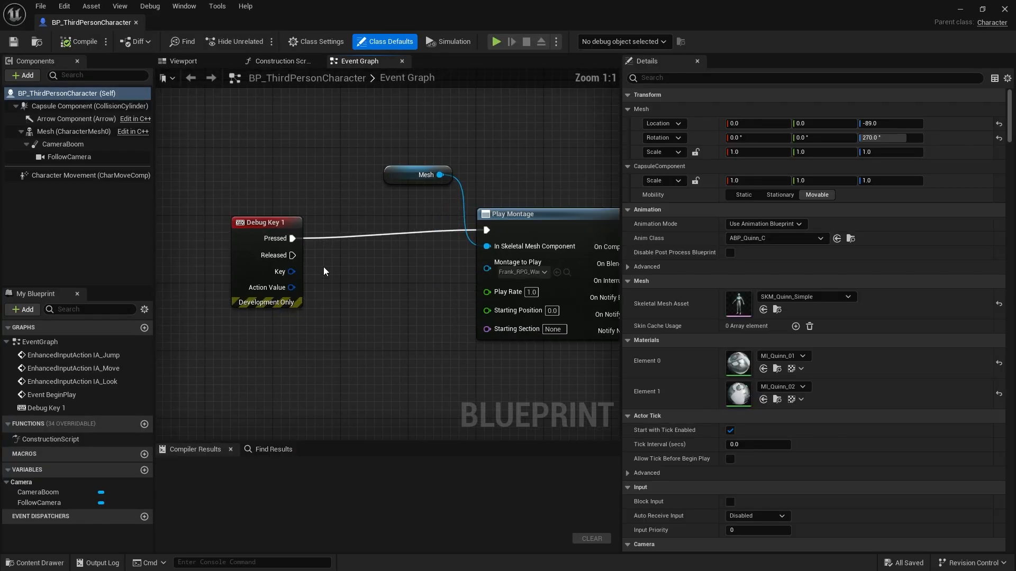
# Move the Mesh and Play Montage nodes in line with the Debug Key 1 node and close the blueprint.
pyautogui.click(281, 245)
pyautogui.scroll(1, 295, 319)
pyautogui.moveTo(295, 319); pyautogui.dragTo(277, 311, button='right')
pyautogui.moveTo(213, 166); pyautogui.dragTo(390, 302)
pyautogui.moveTo(291, 348); pyautogui.dragTo(487, 219, button='right')
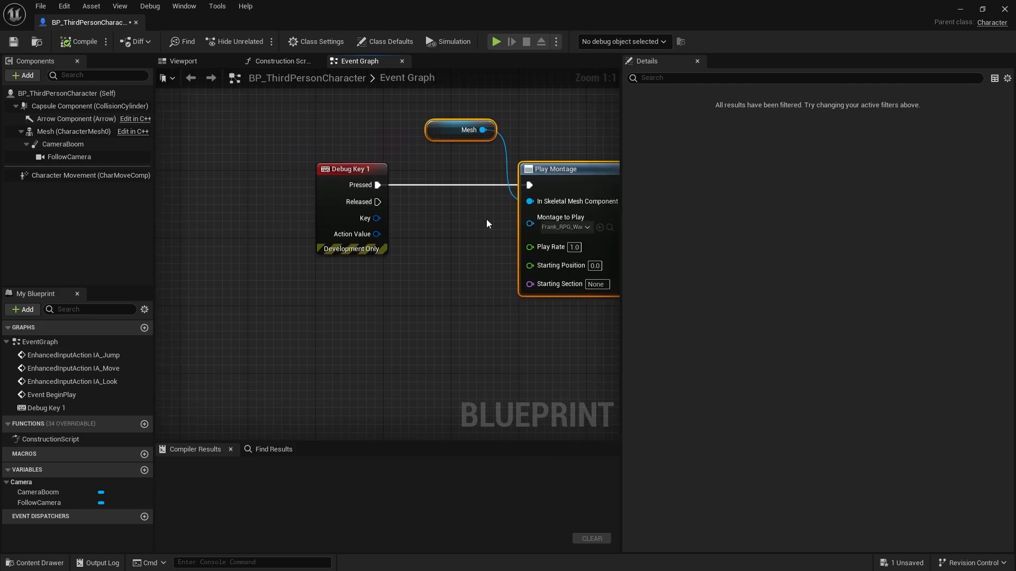
pyautogui.click(1007, 11)
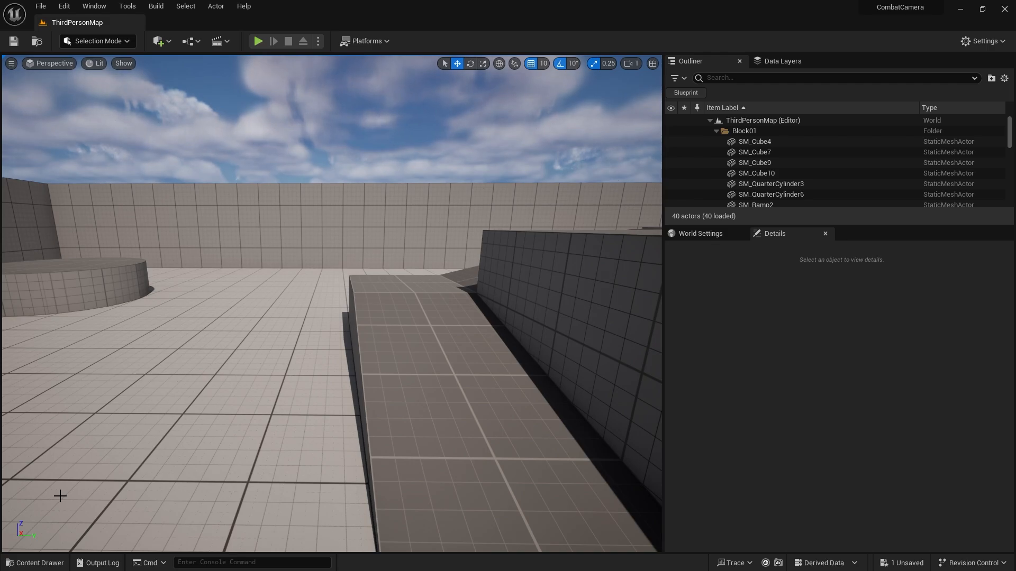
# Create a level named Dev_Anim in the Content/ThirdPerson/Maps folder and open it, saving the pending changes.
pyautogui.click(35, 563)
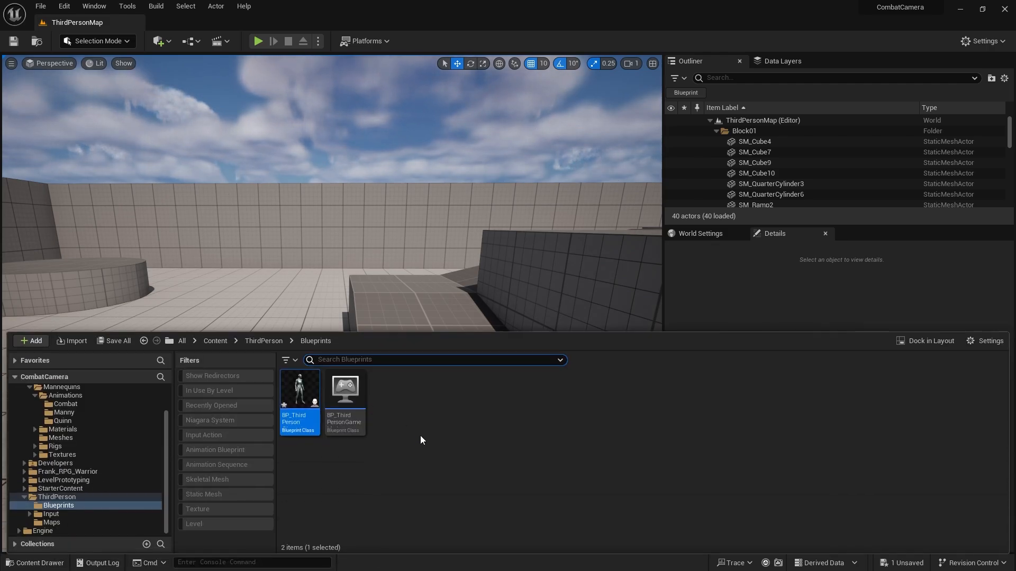
pyautogui.click(217, 342)
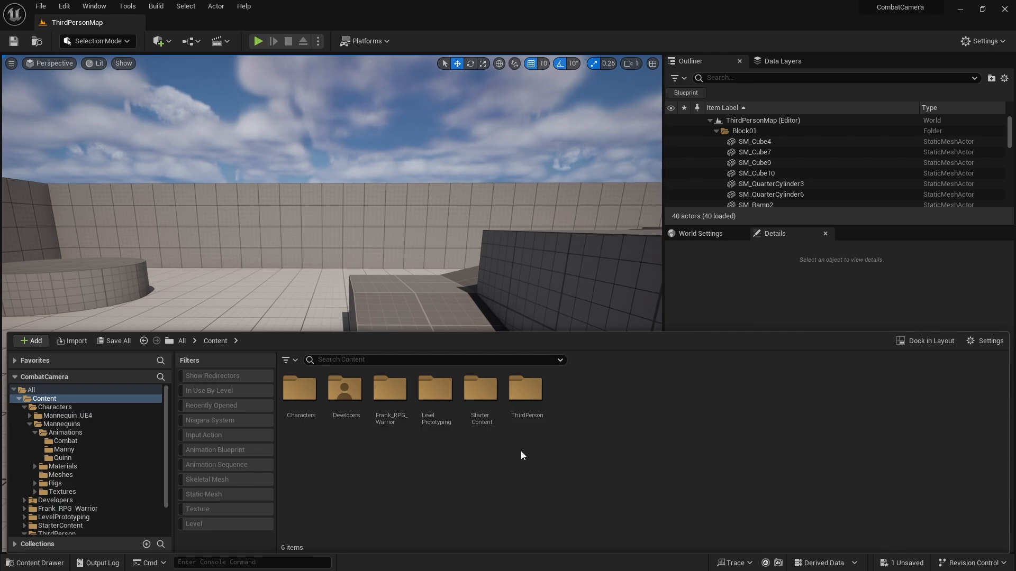
pyautogui.doubleClick(526, 397)
pyautogui.doubleClick(390, 399)
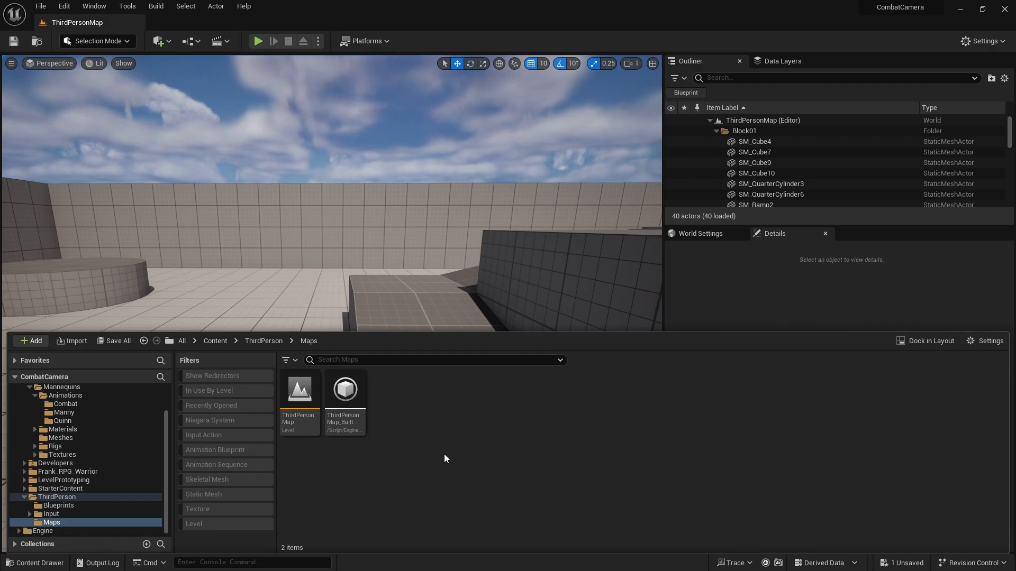
pyautogui.rightClick(401, 393)
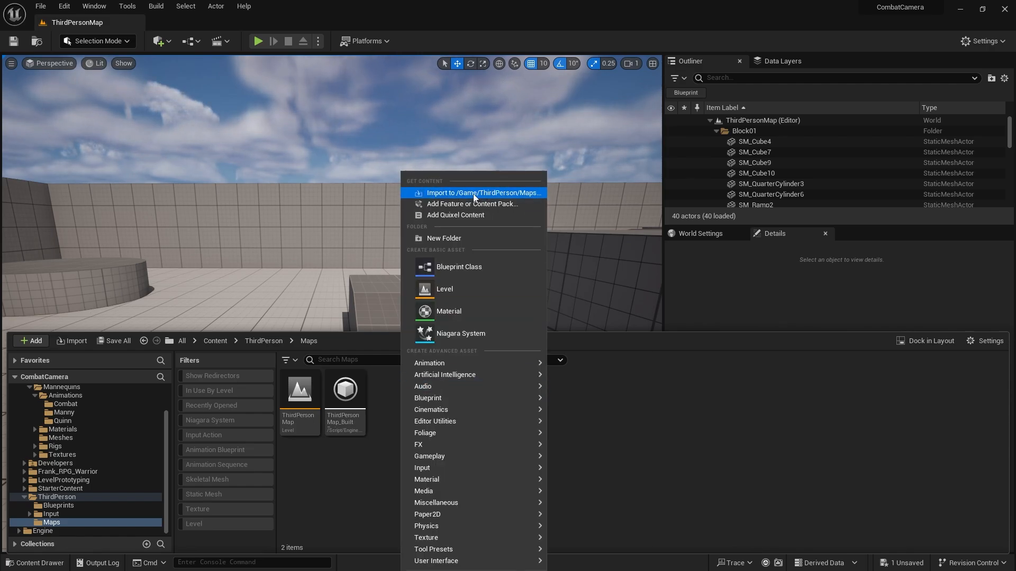
pyautogui.click(455, 284)
pyautogui.write('D')
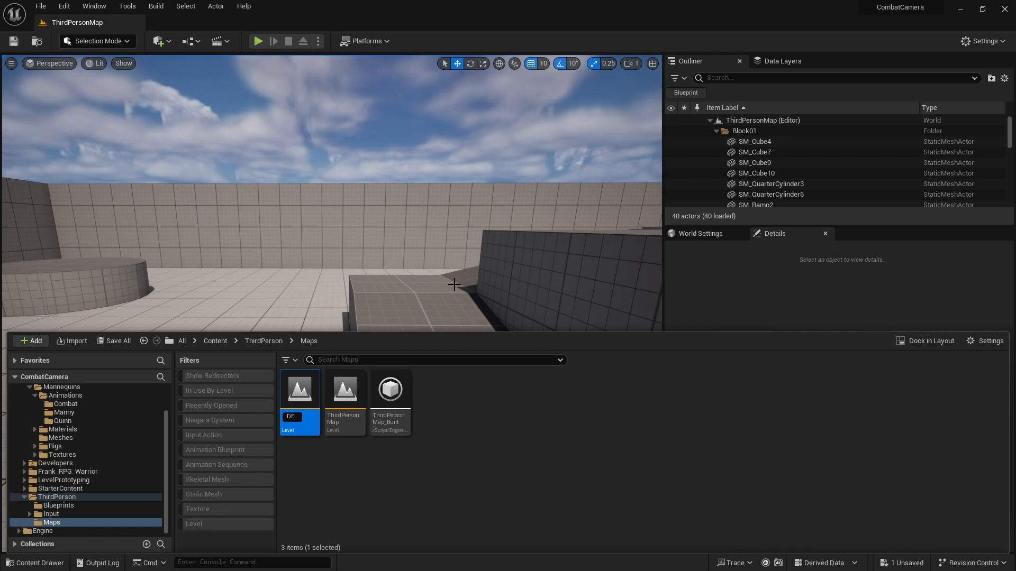
pyautogui.write('ev_An')
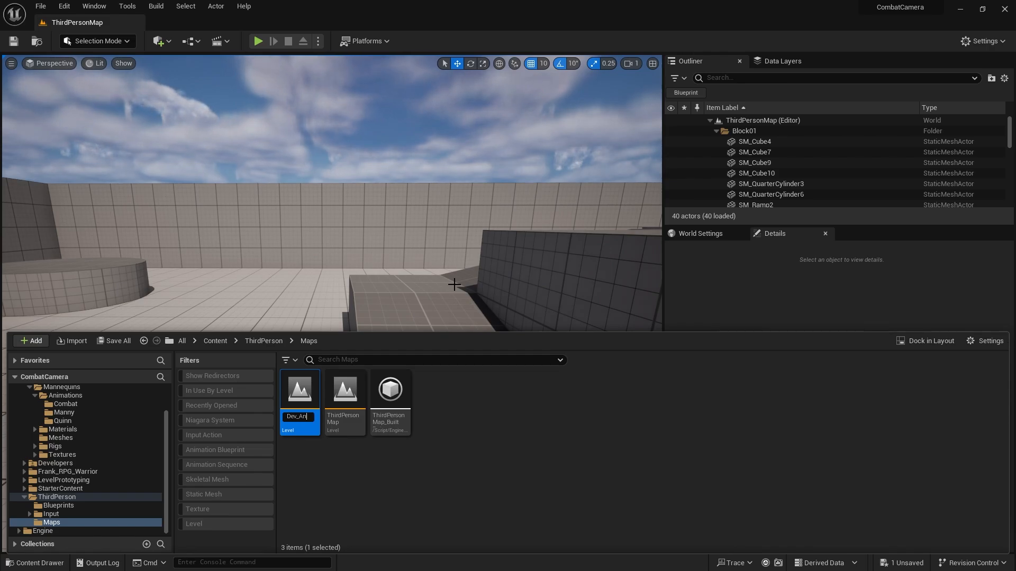
pyautogui.write('im')
pyautogui.press('Return')
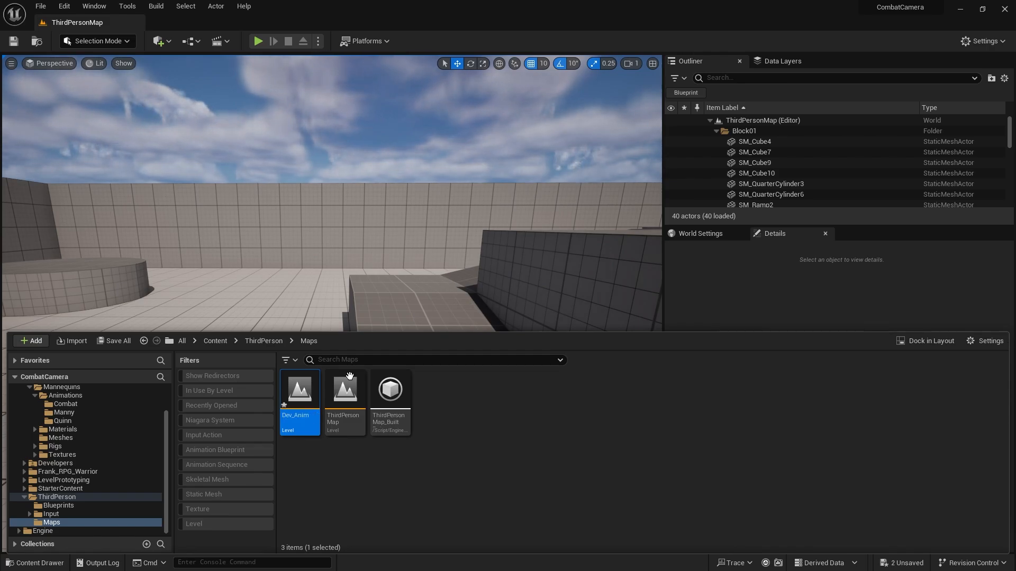
pyautogui.doubleClick(307, 388)
pyautogui.click(525, 412)
# Use the Env. Light Mixer to add a sky light, atmospheric light, sky atmosphere, volumetric cloud and height fog to the level.
pyautogui.click(94, 6)
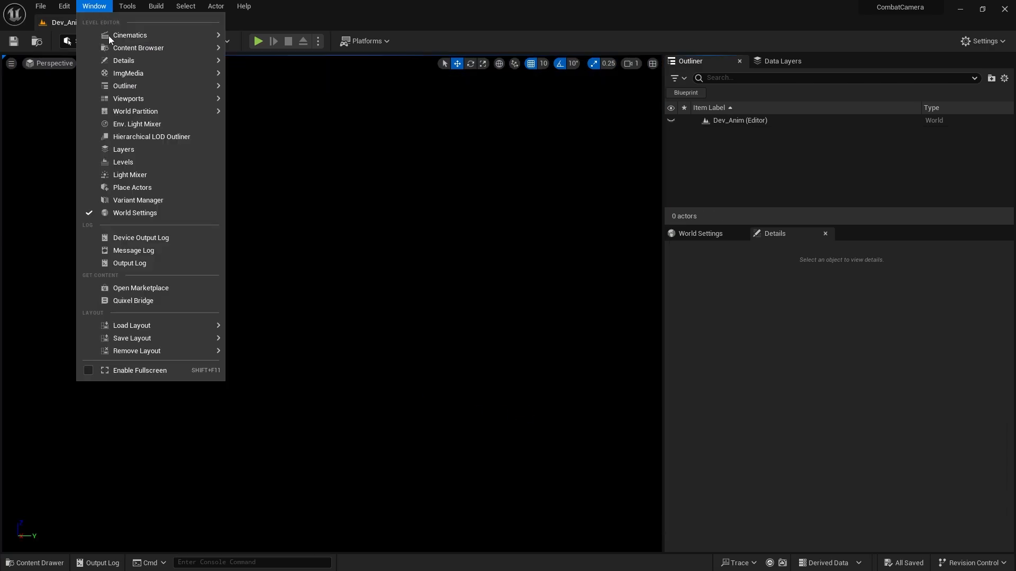
pyautogui.click(144, 123)
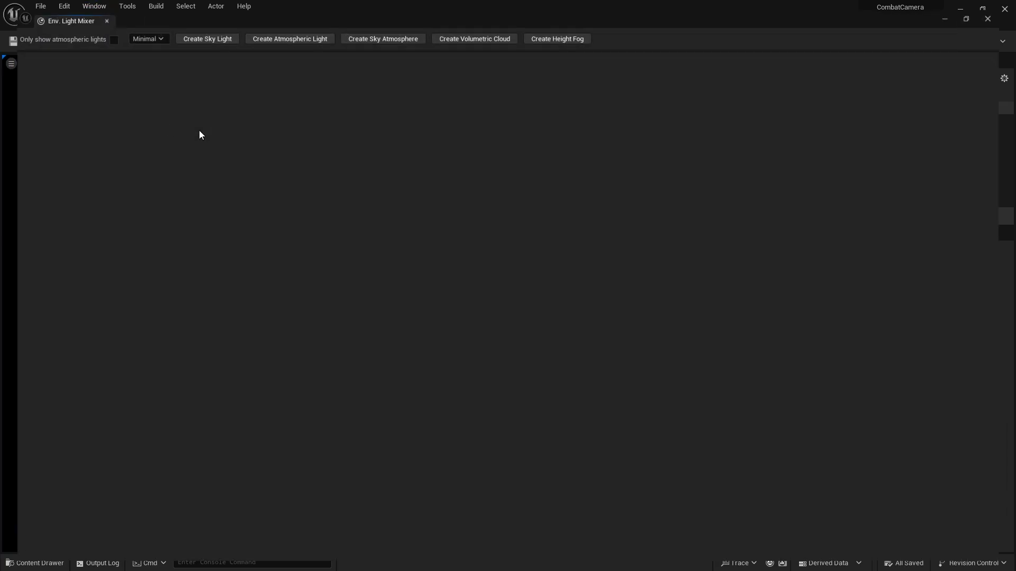
pyautogui.click(184, 33)
pyautogui.click(194, 33)
pyautogui.click(194, 33)
pyautogui.click(193, 33)
pyautogui.click(193, 33)
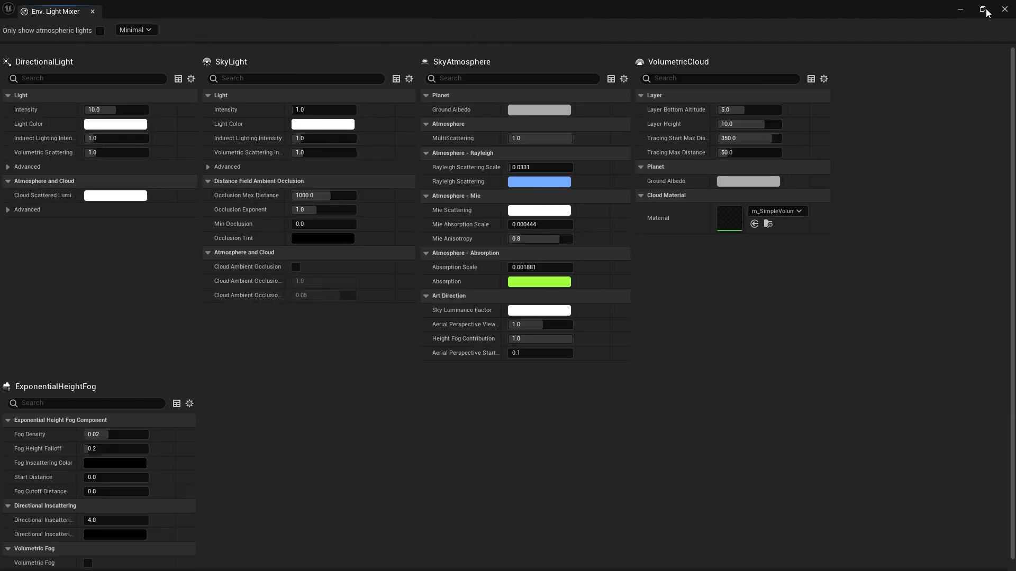
pyautogui.click(1005, 9)
# Place the BP_ThirdPersonCharacter blueprint from the ThirdPerson/Blueprints folder into the Dev_Anim level.
pyautogui.moveTo(455, 412); pyautogui.dragTo(379, 387, button='right')
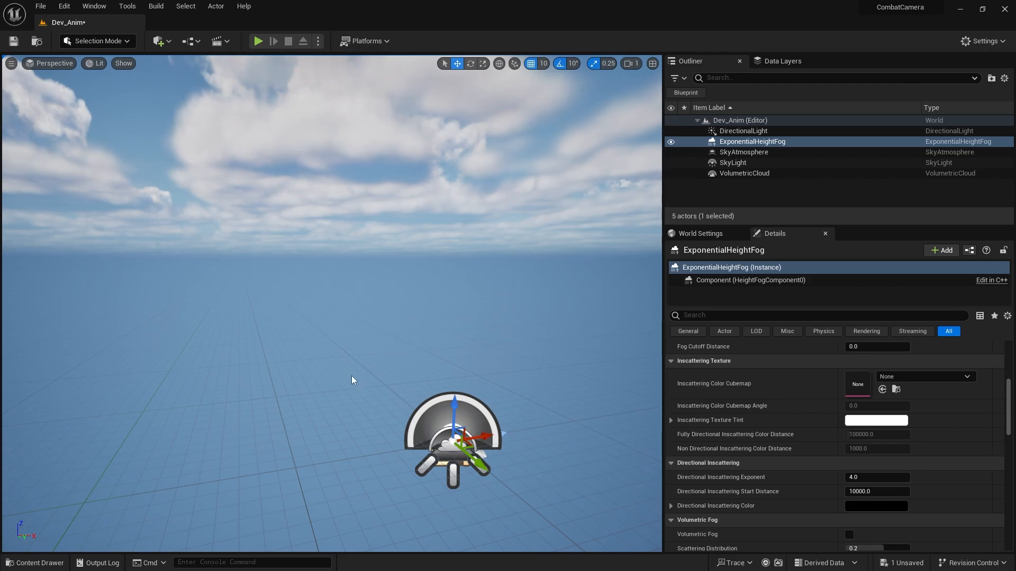
pyautogui.press('a')
pyautogui.moveTo(421, 367); pyautogui.dragTo(535, 394, button='right')
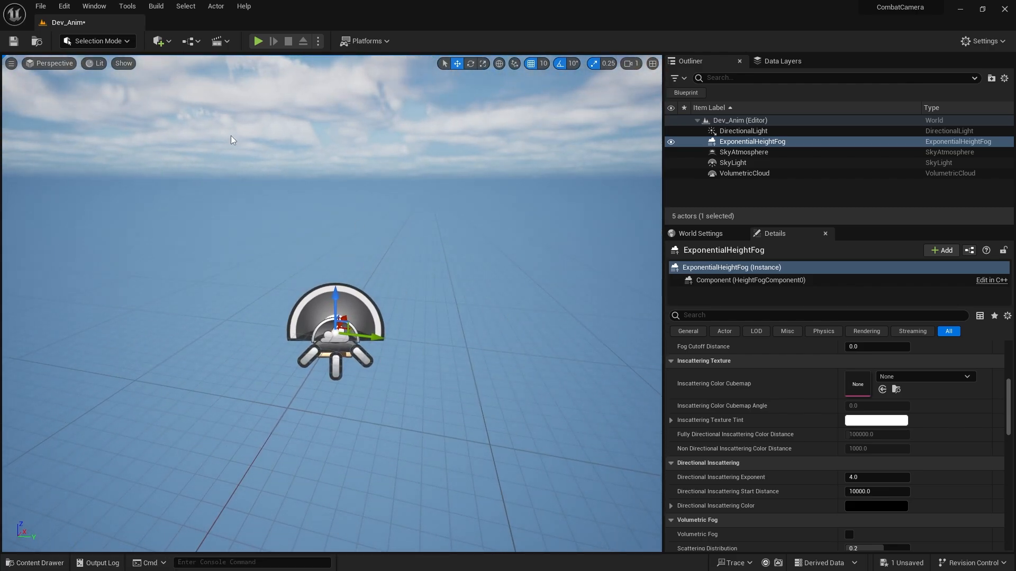
pyautogui.click(37, 564)
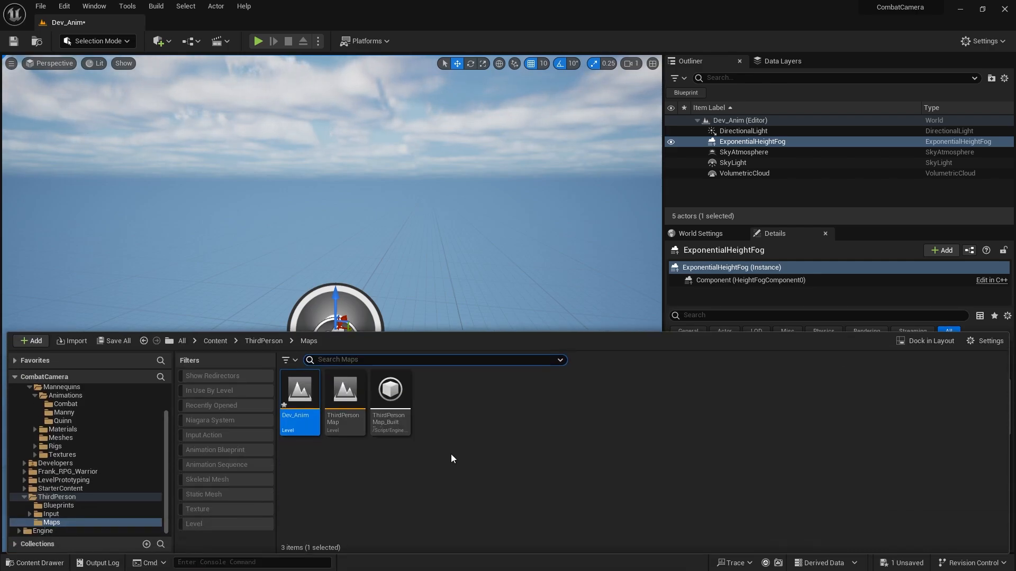
pyautogui.click(252, 344)
pyautogui.doubleClick(299, 394)
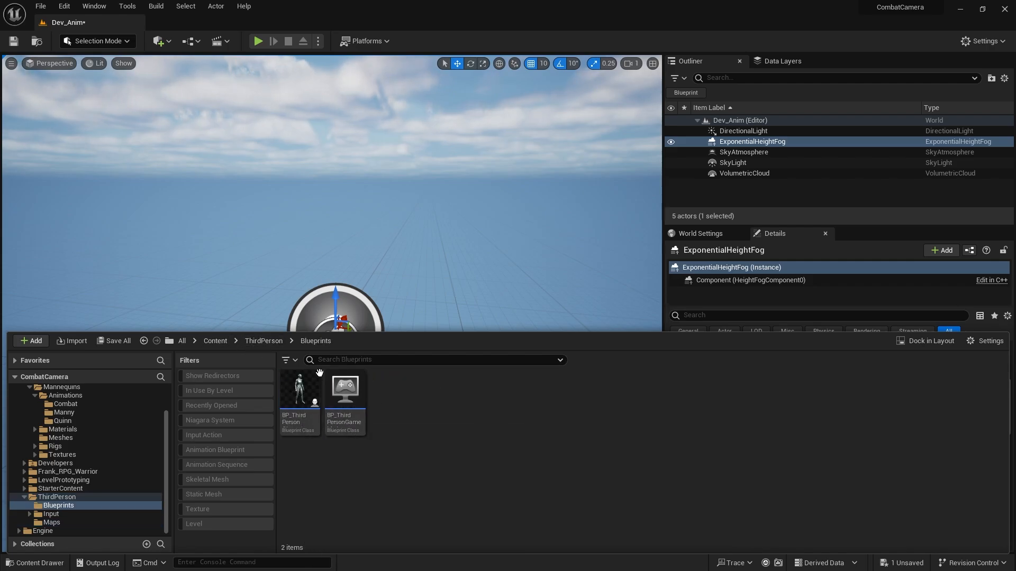
pyautogui.moveTo(300, 377); pyautogui.dragTo(334, 332)
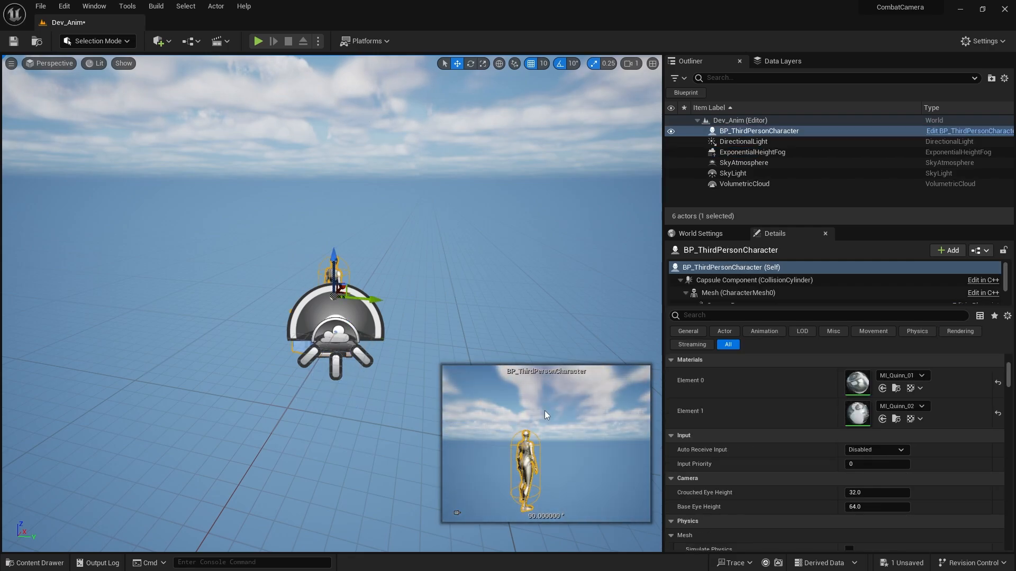
# Reset the placed character's location to 0, 0, 0.
pyautogui.scroll(3, 766, 415)
pyautogui.scroll(3, 751, 380)
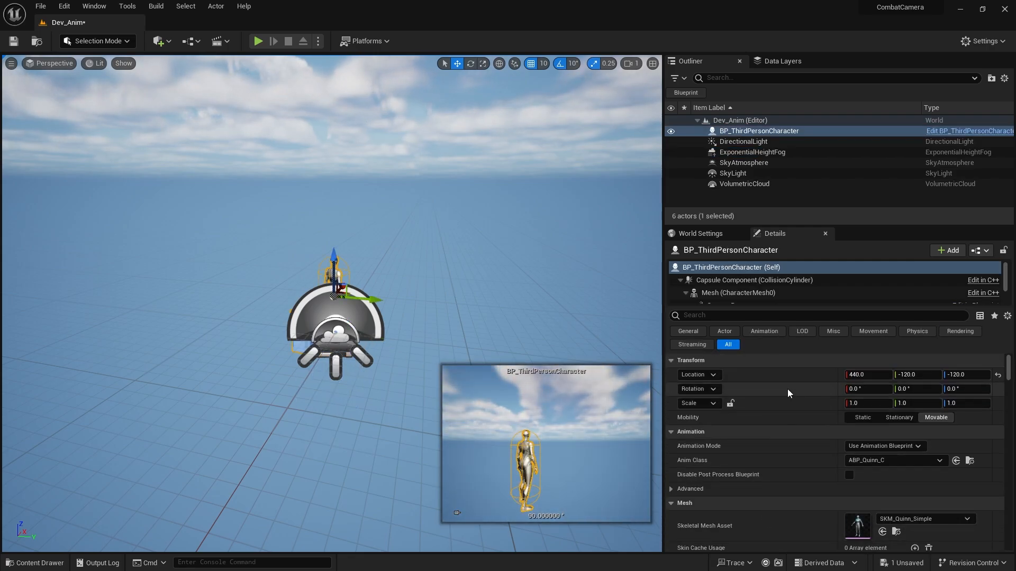
pyautogui.press('d')
pyautogui.moveTo(462, 309); pyautogui.dragTo(461, 309, button='right')
pyautogui.press('s')
pyautogui.press('a')
pyautogui.moveTo(575, 278); pyautogui.dragTo(575, 278, button='right')
pyautogui.press('w')
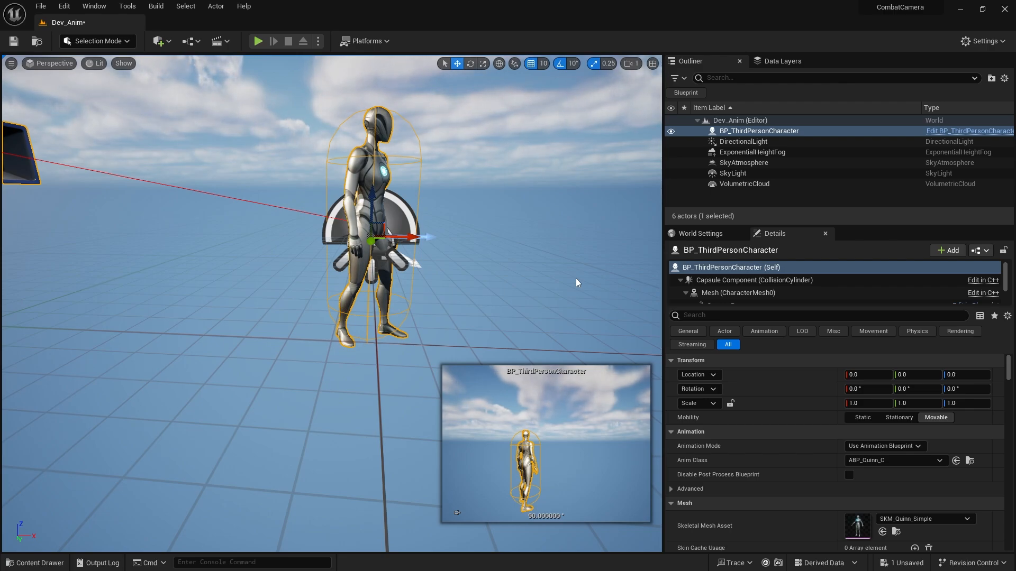
pyautogui.press('s')
pyautogui.moveTo(508, 234); pyautogui.dragTo(508, 234, button='right')
pyautogui.press('a')
pyautogui.press('s')
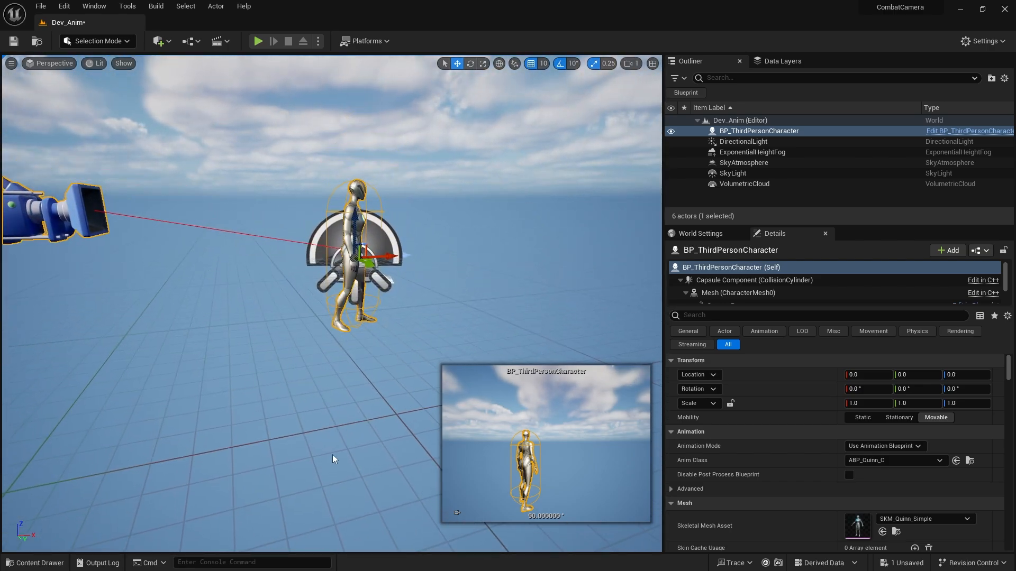
# Add a level sequence named Attack_Sequence, saved in the Content folder.
pyautogui.click(35, 563)
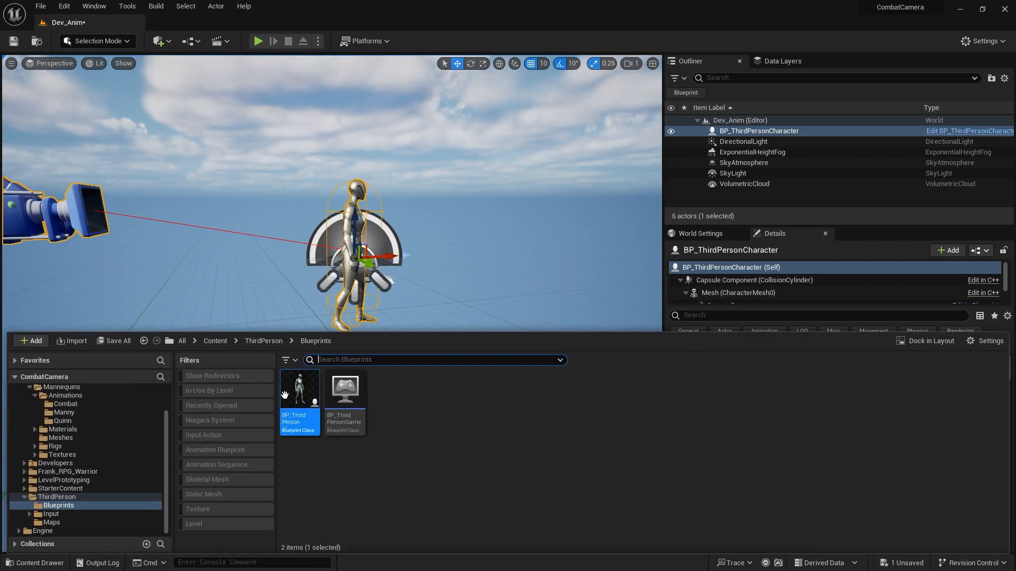
pyautogui.click(218, 41)
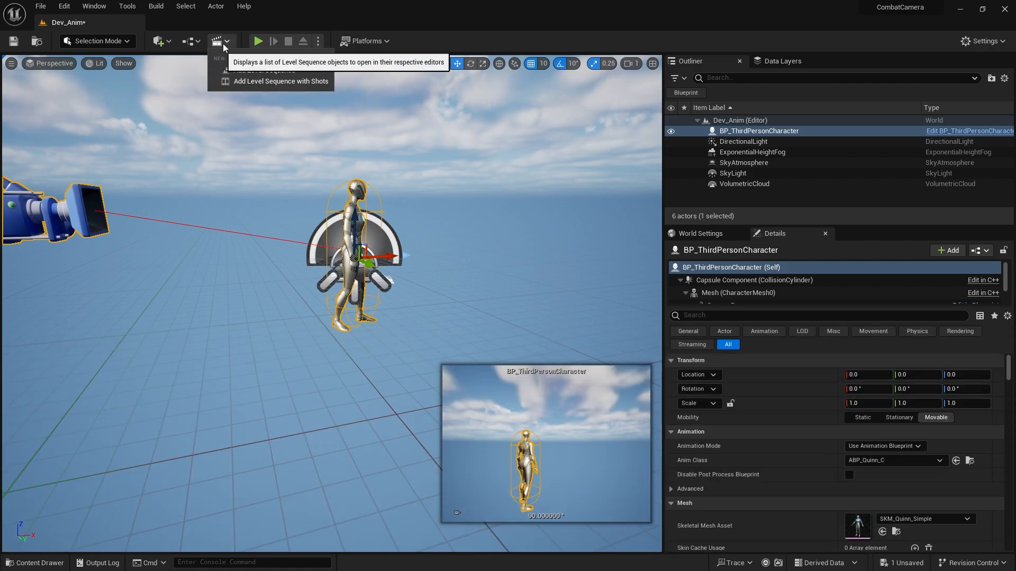
pyautogui.click(256, 71)
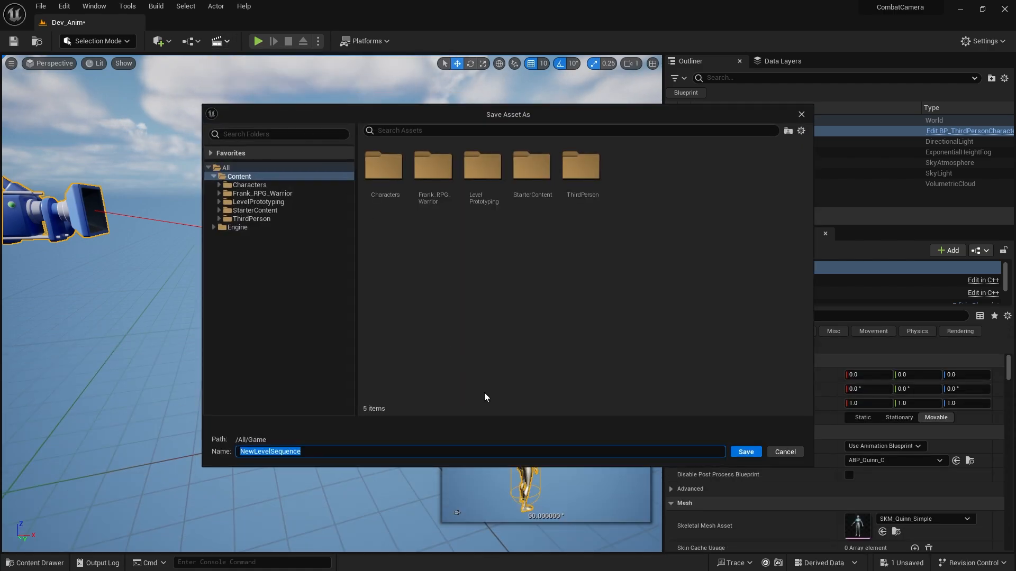
pyautogui.write('Attack_')
pyautogui.click(746, 451)
# Select the character in the level and add BP_ThirdPersonCharacter to Attack_Sequence as an actor track.
pyautogui.moveTo(522, 272)
pyautogui.mouseDown(button='right')
pyautogui.moveTo(493, 265)
pyautogui.moveTo(521, 272)
pyautogui.moveTo(516, 280)
pyautogui.mouseUp(button='right')
pyautogui.click(296, 147)
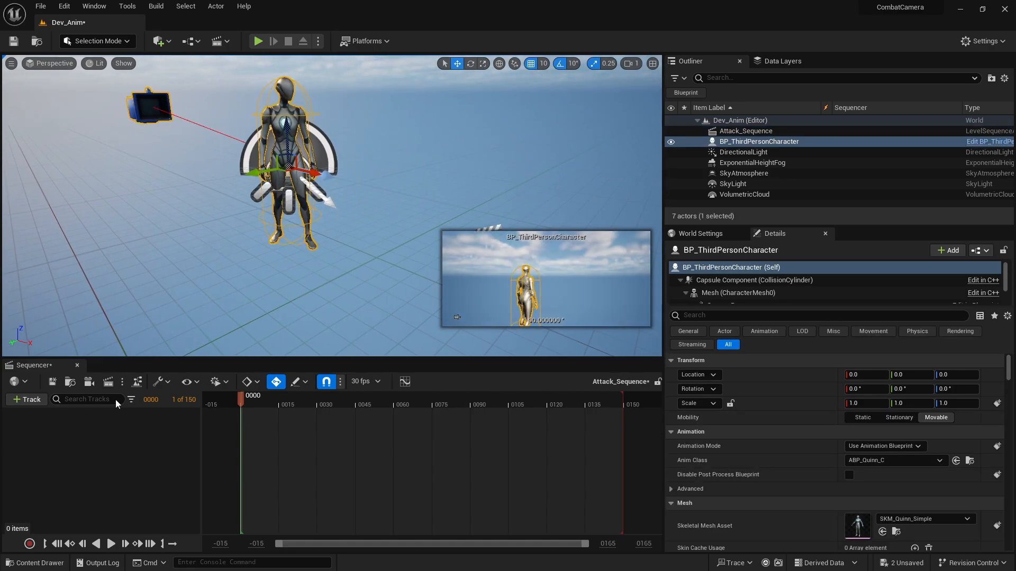
pyautogui.rightClick(87, 438)
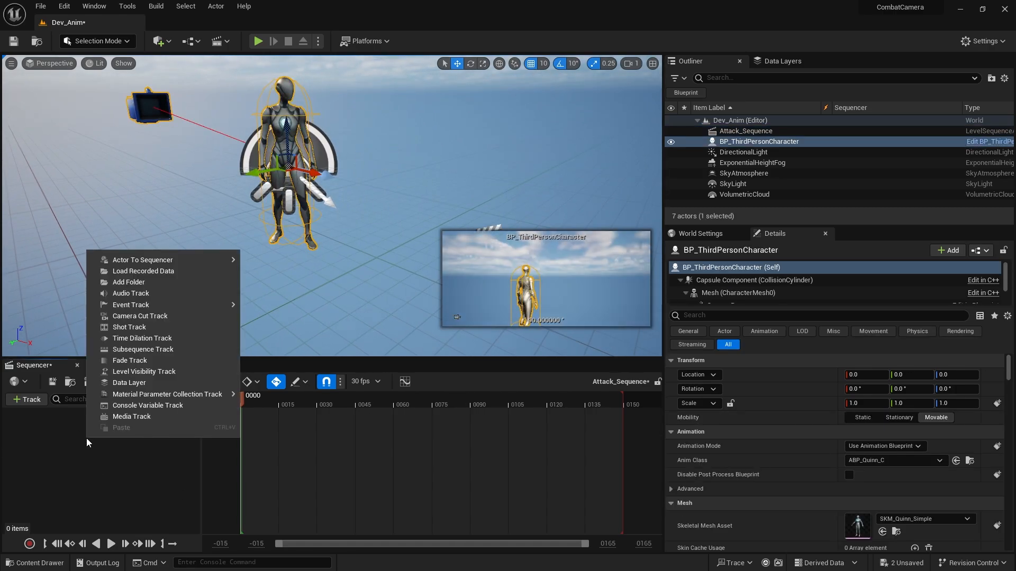
pyautogui.moveTo(180, 262)
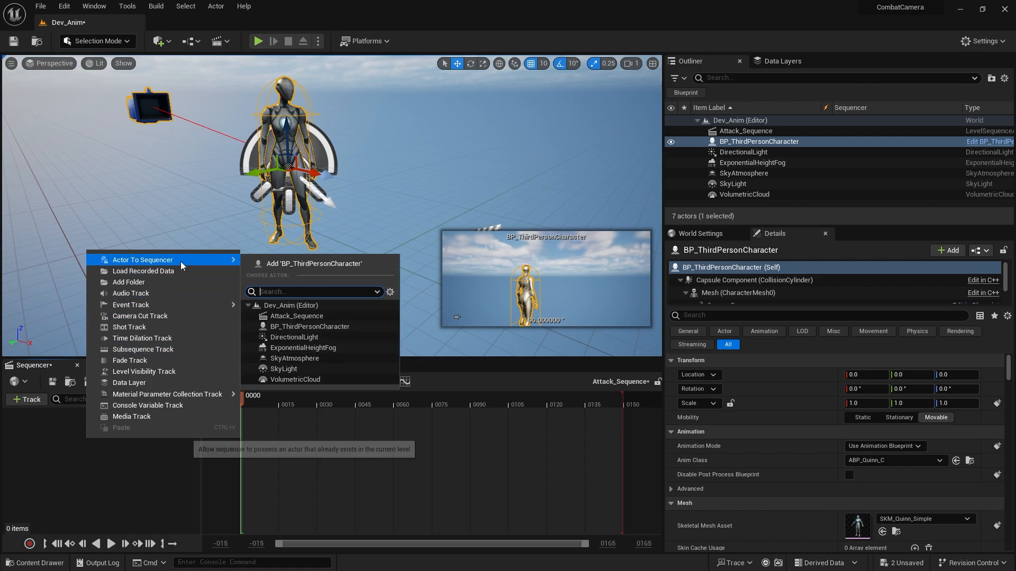
pyautogui.click(318, 263)
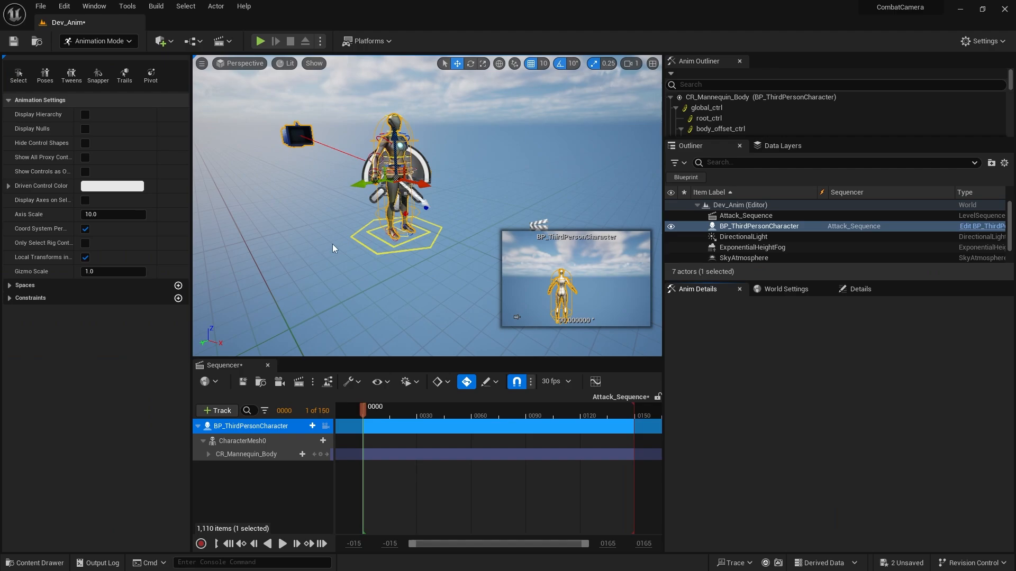
# Delete the CR_Mannequin_Body control rig track from the character in the sequence.
pyautogui.press('d')
pyautogui.moveTo(425, 210); pyautogui.dragTo(368, 198, button='right')
pyautogui.press('w')
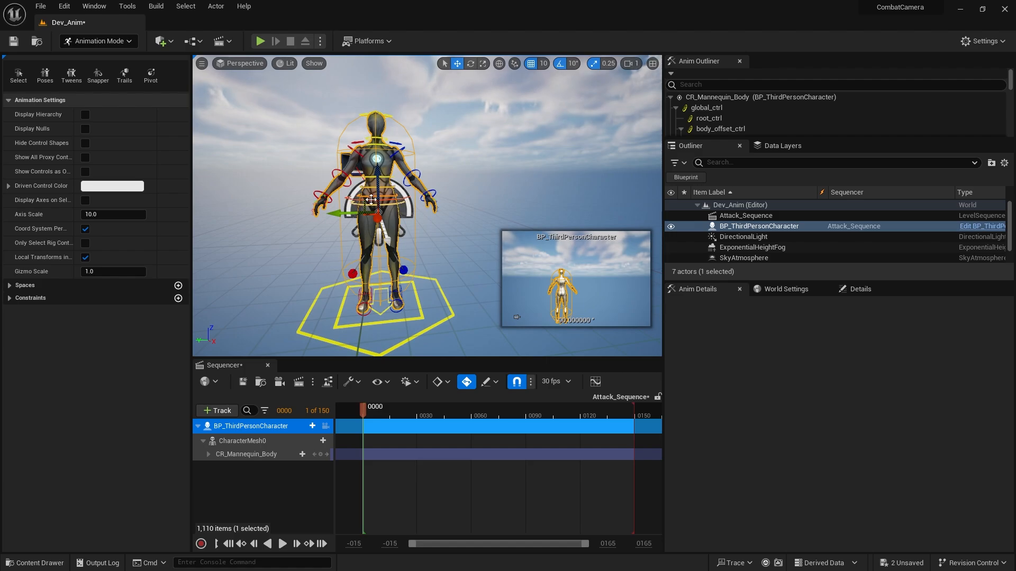
pyautogui.click(242, 453)
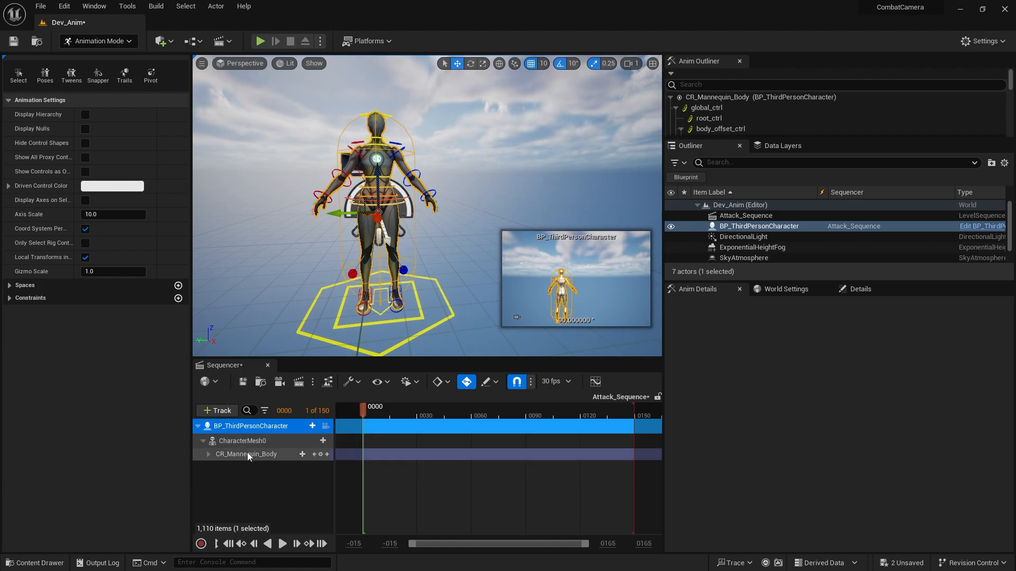
pyautogui.press('Delete')
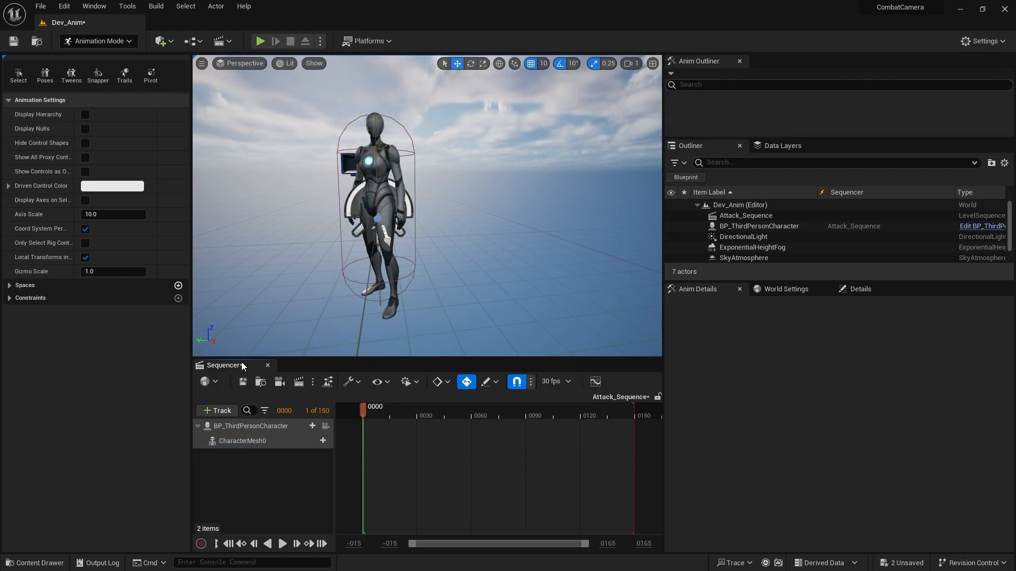
# Enlarge the Sequencer area and add the Frank_RPG_Warrior_Attack06 animation to the CharacterMesh0 track.
pyautogui.moveTo(241, 362); pyautogui.dragTo(246, 300)
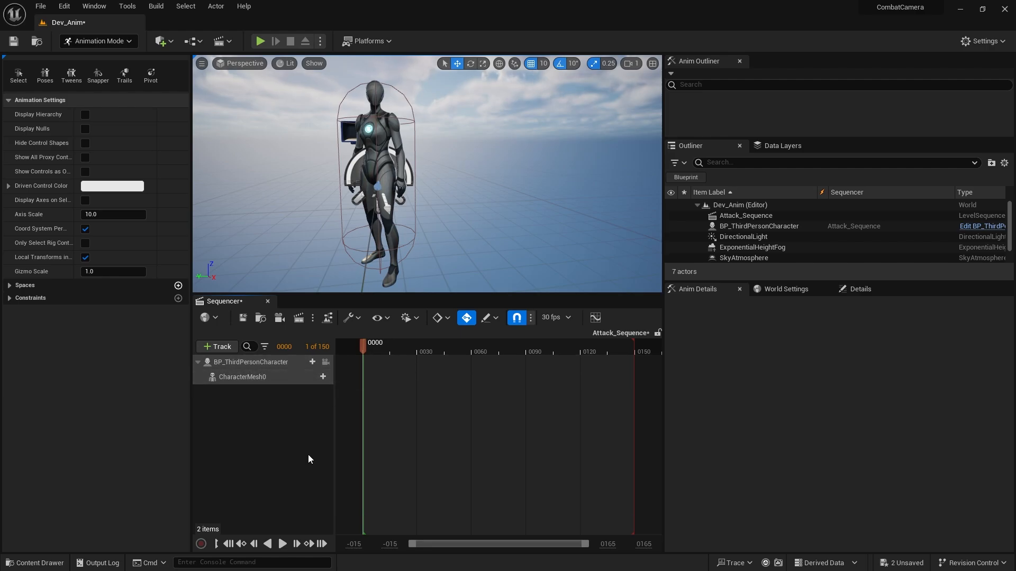
pyautogui.click(323, 377)
pyautogui.moveTo(376, 134)
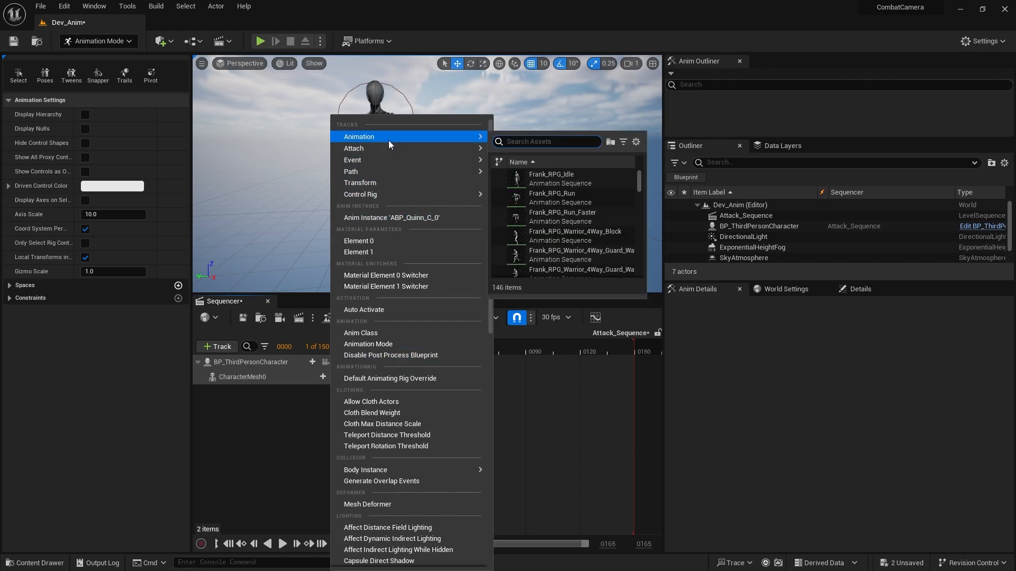
pyautogui.write('attack')
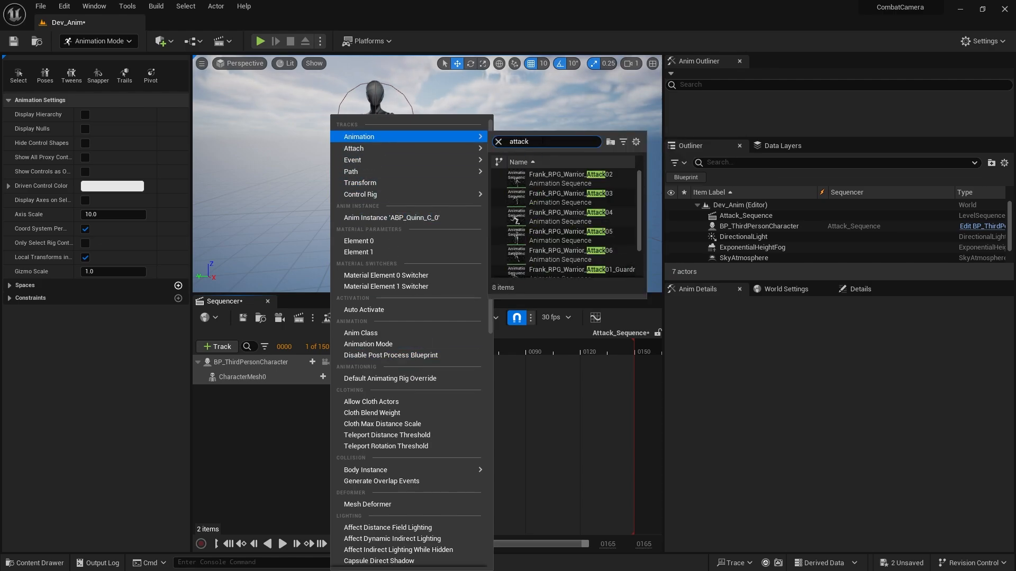
pyautogui.click(610, 255)
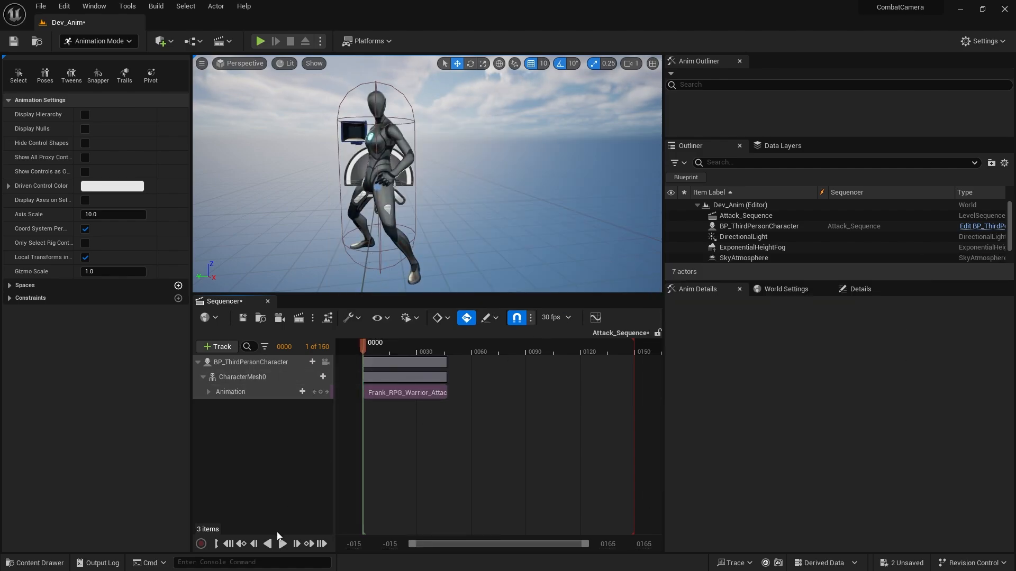
# Play the sequence to preview the attack, and shorten its playback range to end where the animation clip ends.
pyautogui.click(282, 544)
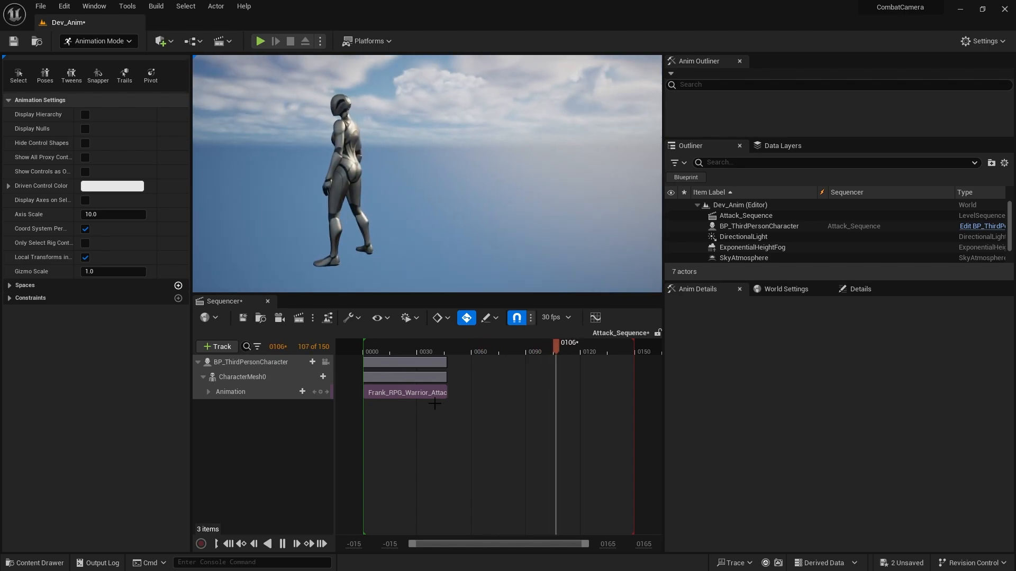
pyautogui.click(282, 544)
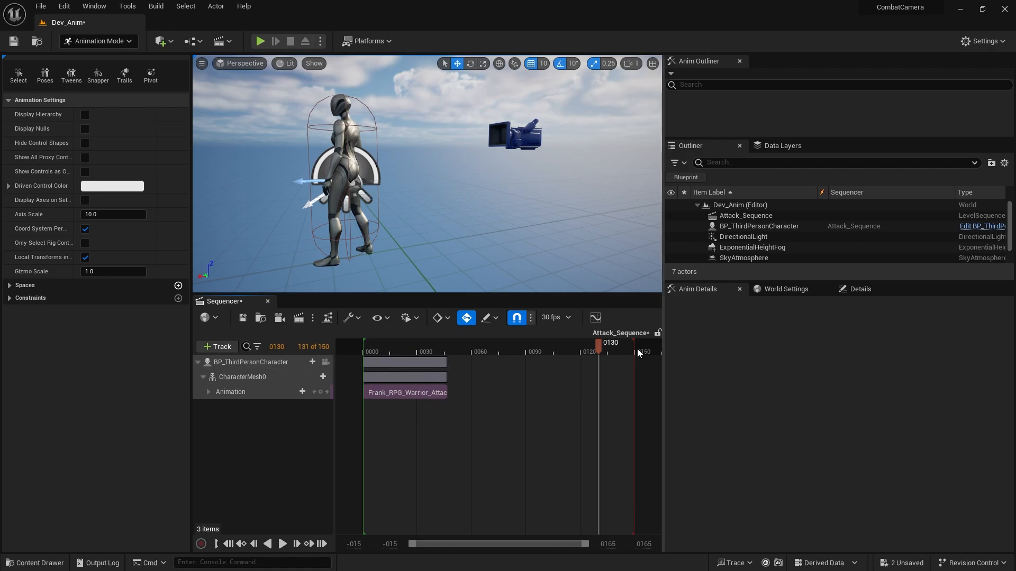
pyautogui.moveTo(634, 347); pyautogui.dragTo(448, 352)
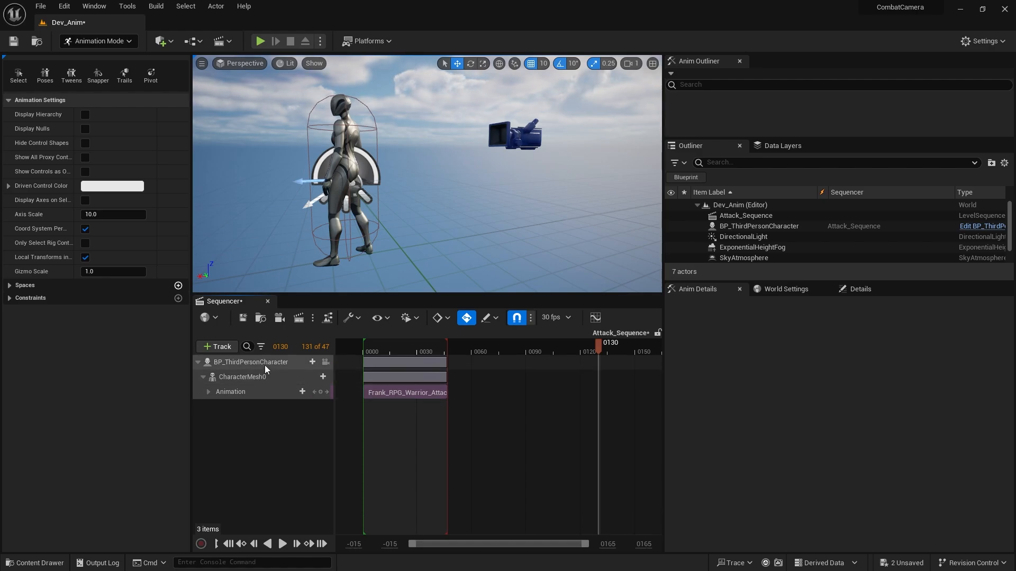
# Tag the BP_ThirdPersonCharacter binding as Player in the Binding Tag Manager, and widen the Sequencer area.
pyautogui.rightClick(283, 361)
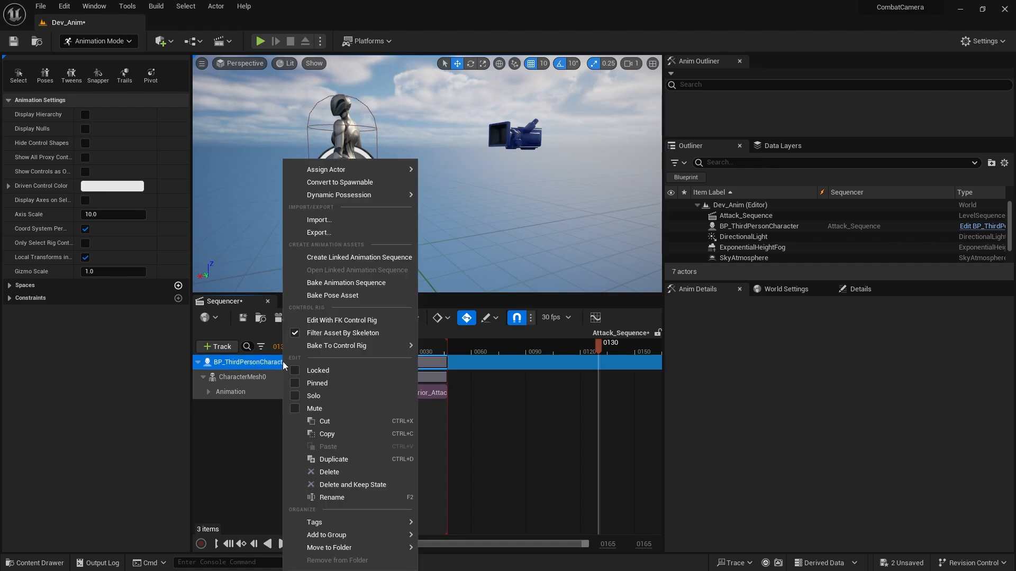
pyautogui.moveTo(343, 528)
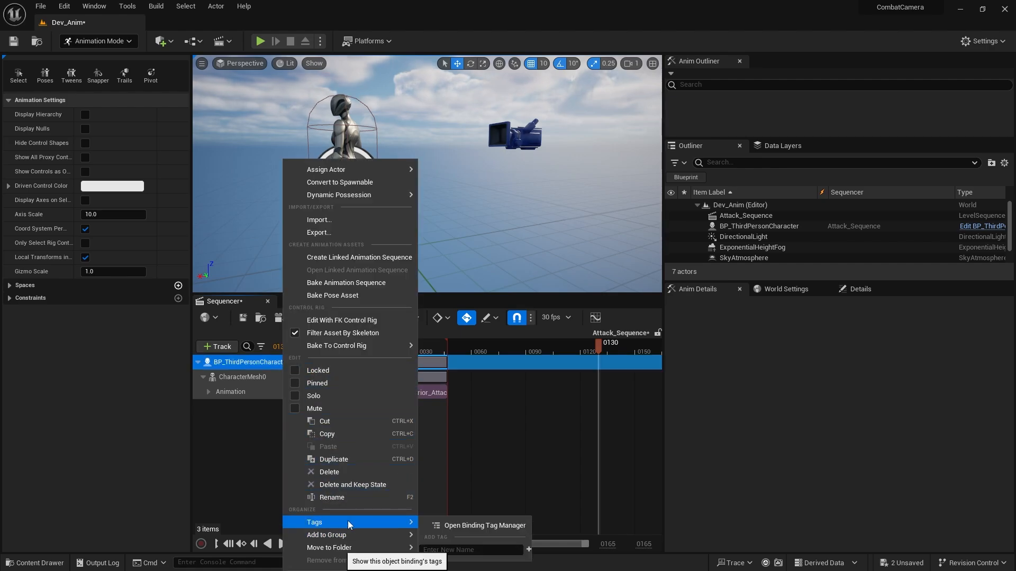
pyautogui.click(491, 525)
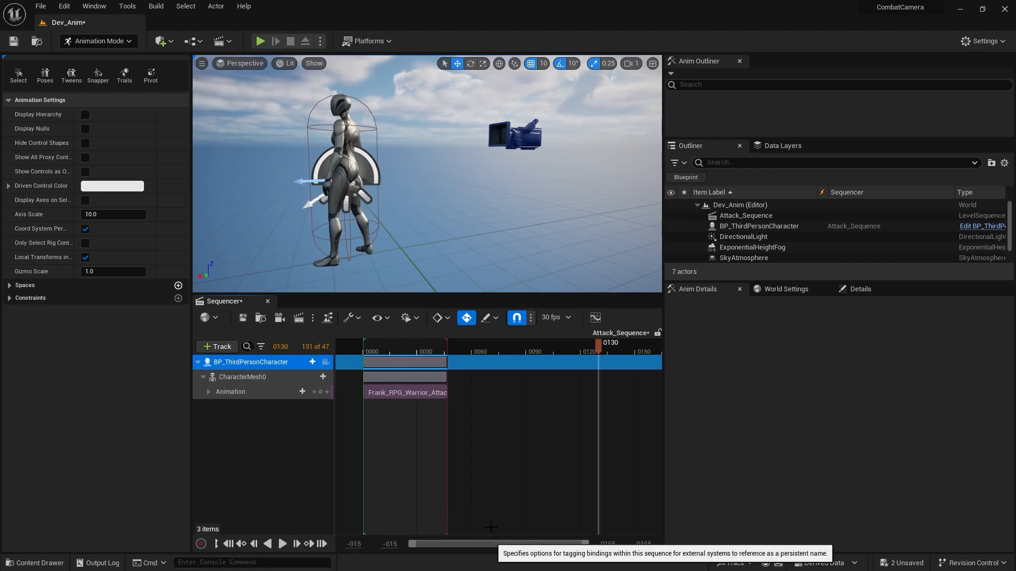
pyautogui.click(423, 185)
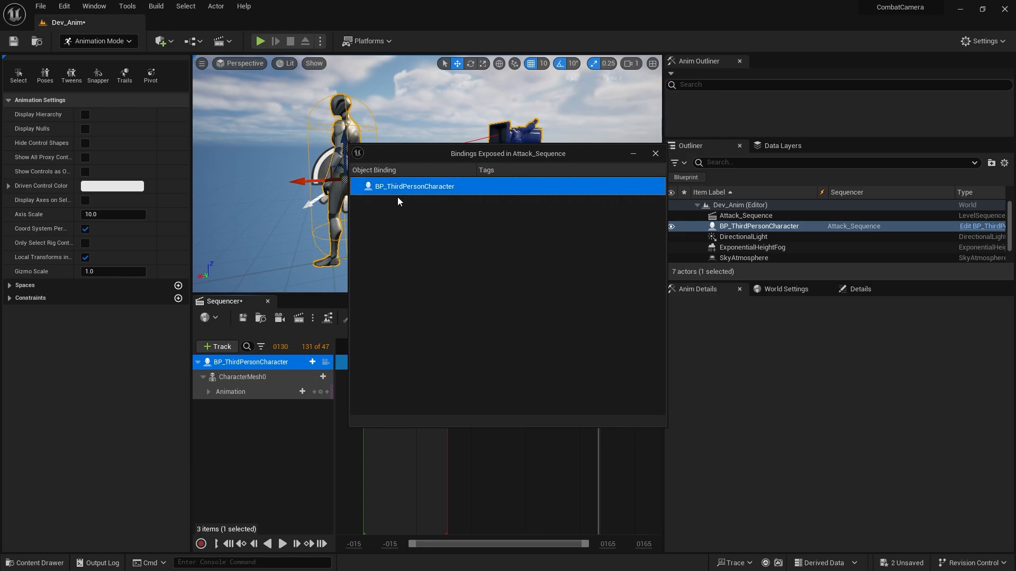
pyautogui.rightClick(420, 191)
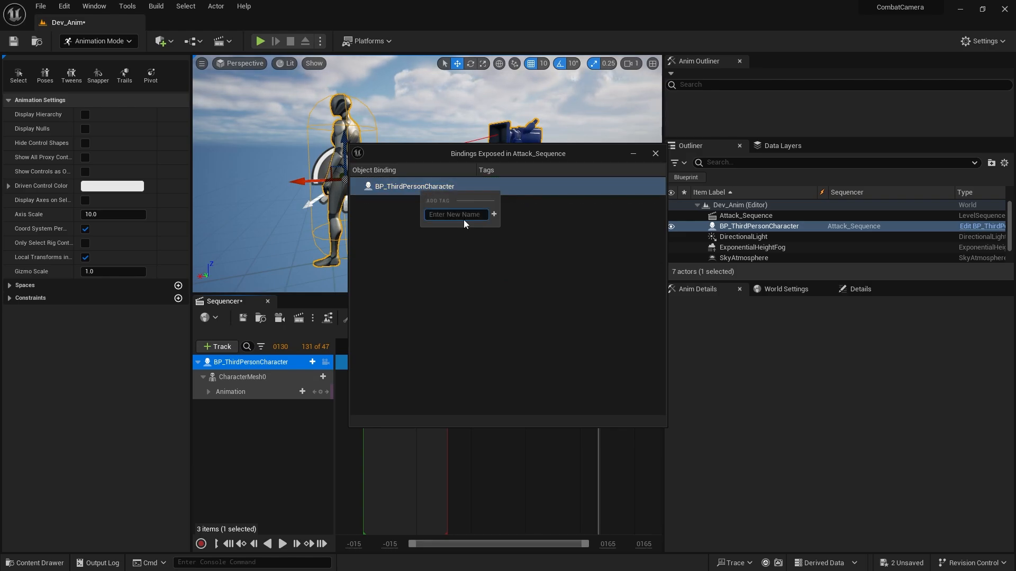
pyautogui.write('P')
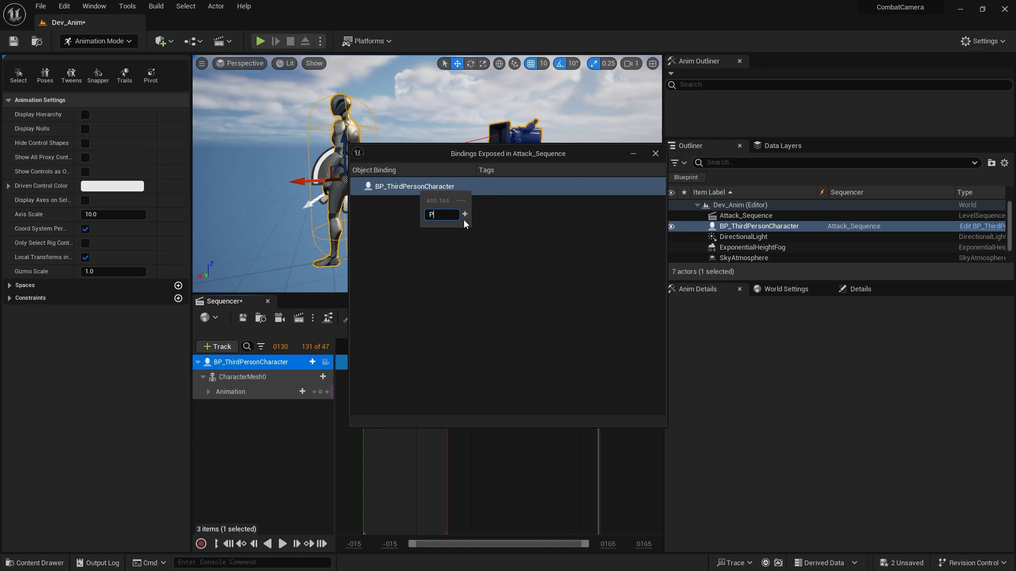
pyautogui.press('BackSpace')
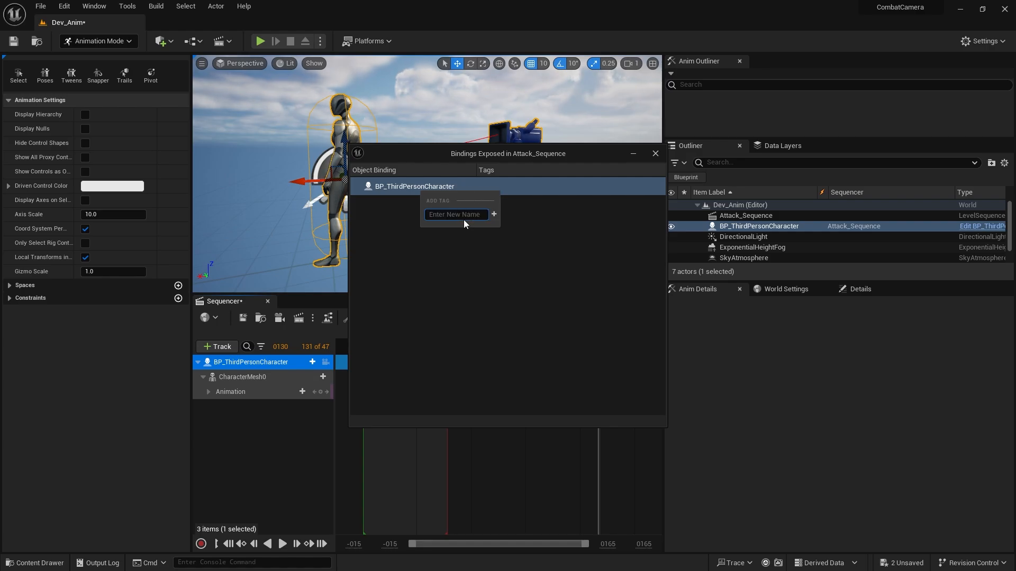
pyautogui.write('Player')
pyautogui.press('Return')
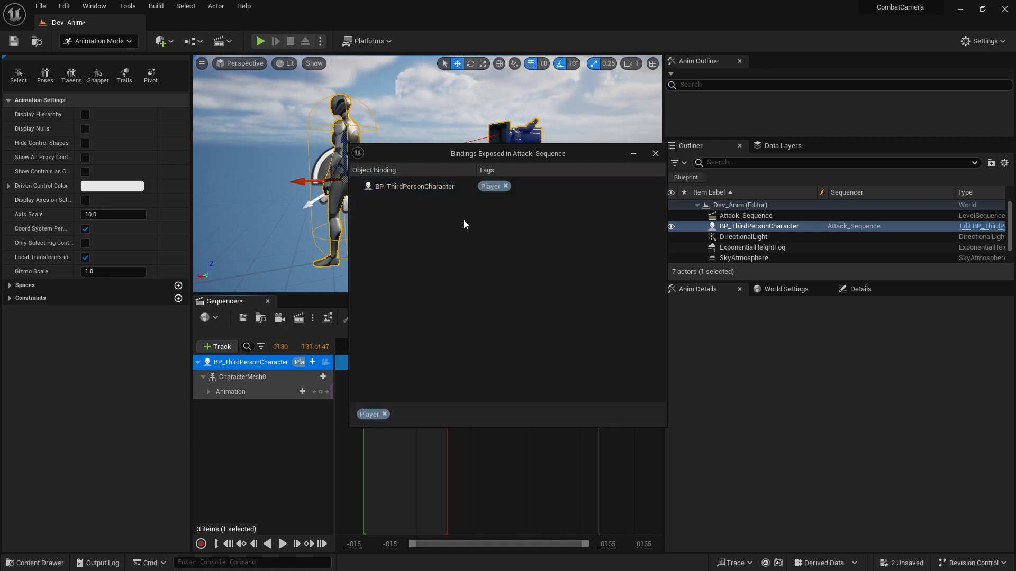
pyautogui.click(655, 153)
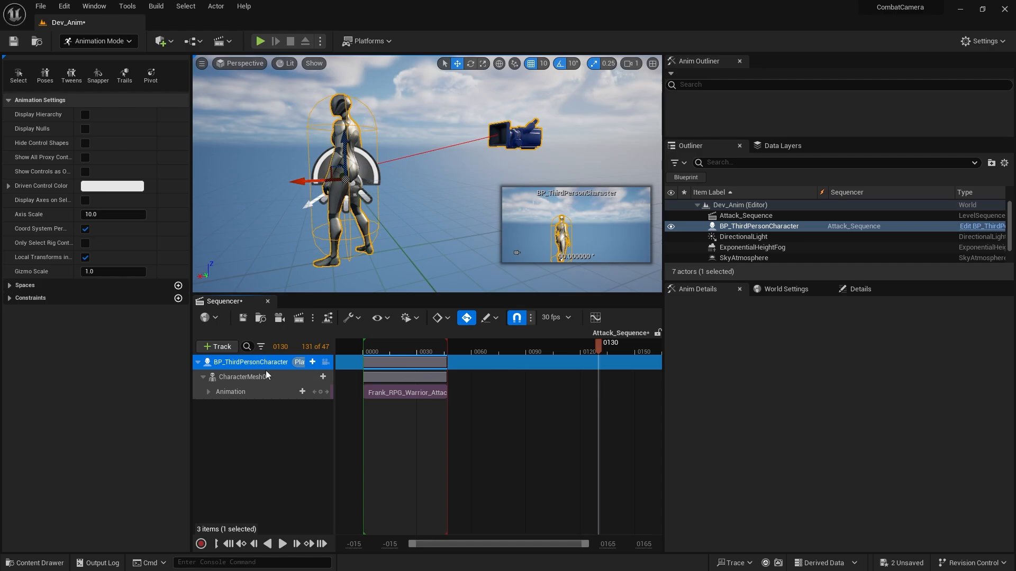
pyautogui.moveTo(191, 338); pyautogui.dragTo(100, 343)
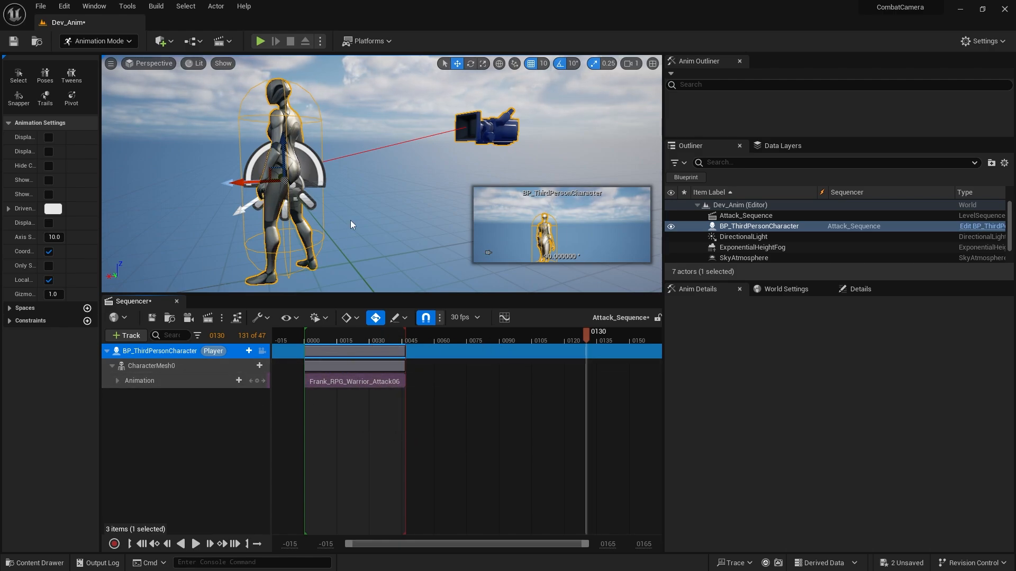
# Open the ThirdPersonMap level from the ThirdPerson Maps folder, saving Attack_Sequence and Dev_Anim.
pyautogui.click(36, 564)
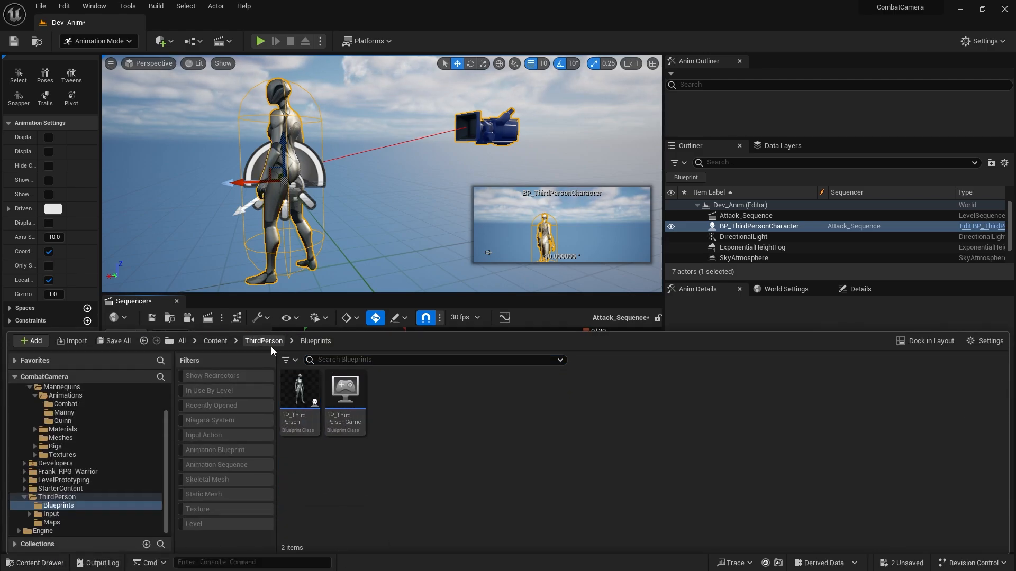
pyautogui.click(263, 341)
pyautogui.doubleClick(390, 392)
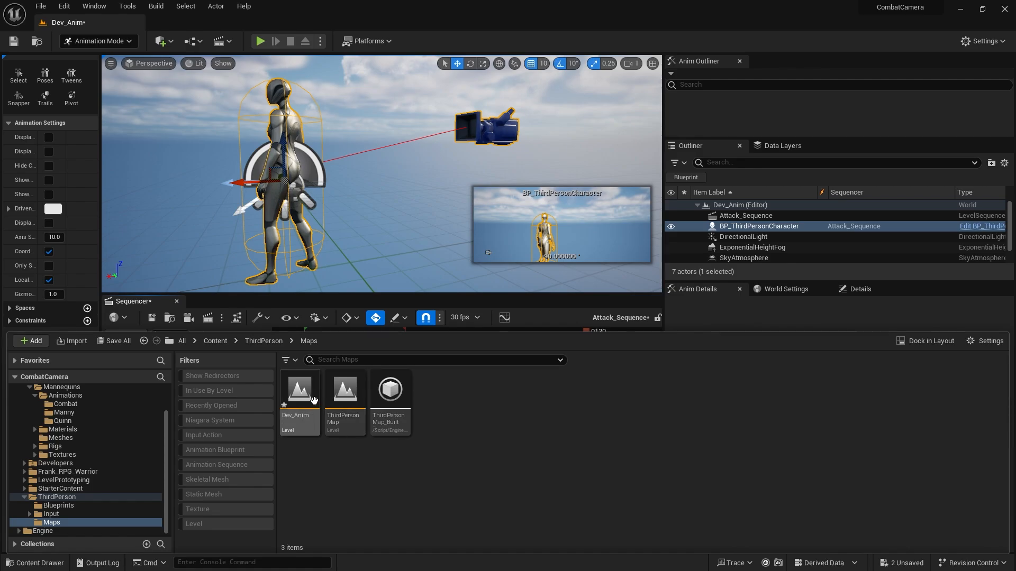
pyautogui.doubleClick(345, 397)
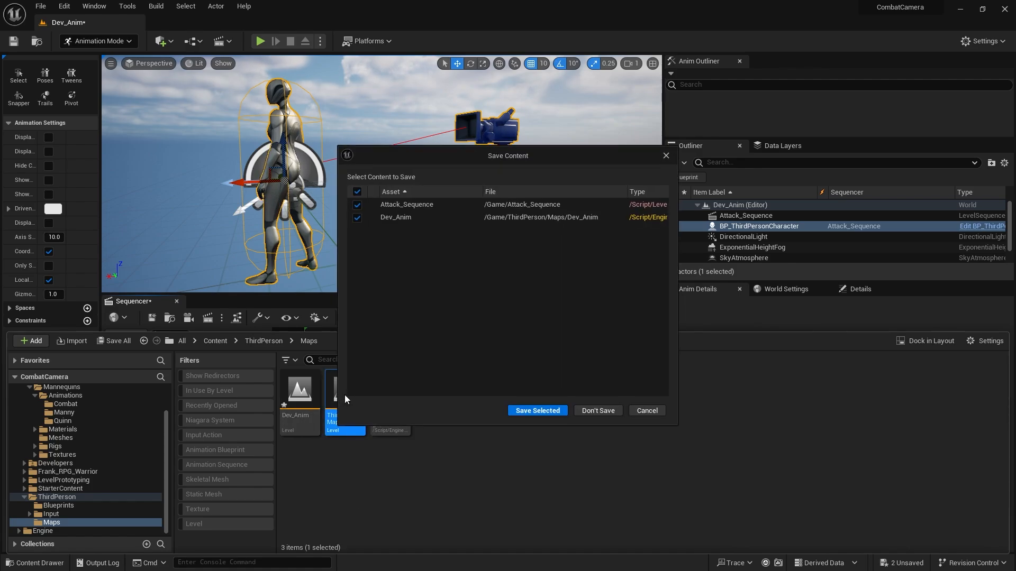
pyautogui.click(553, 412)
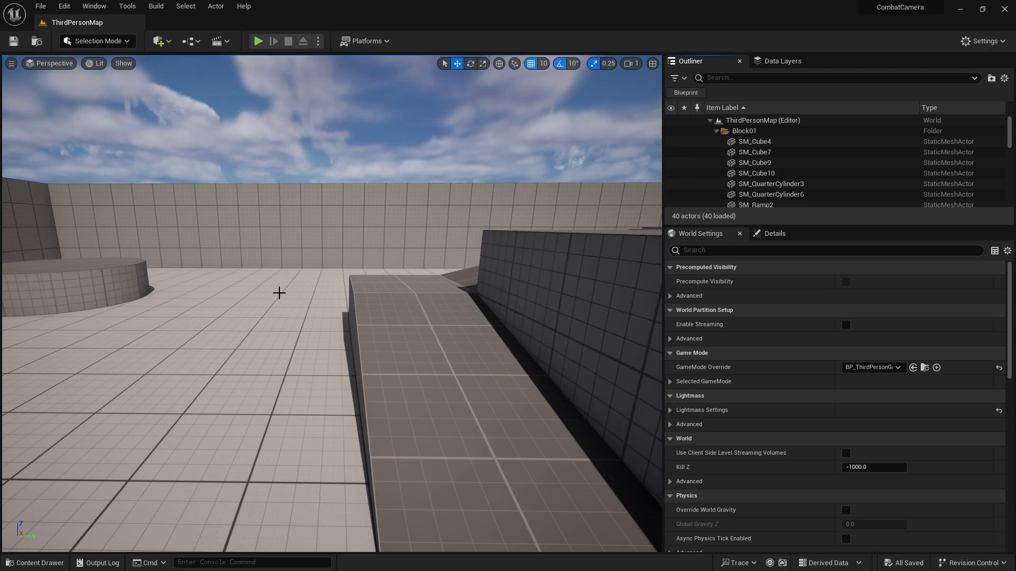
# Open the BP_ThirdPersonCharacter blueprint from the ThirdPerson Blueprints folder.
pyautogui.moveTo(279, 291); pyautogui.dragTo(201, 316, button='right')
pyautogui.click(35, 563)
pyautogui.click(263, 340)
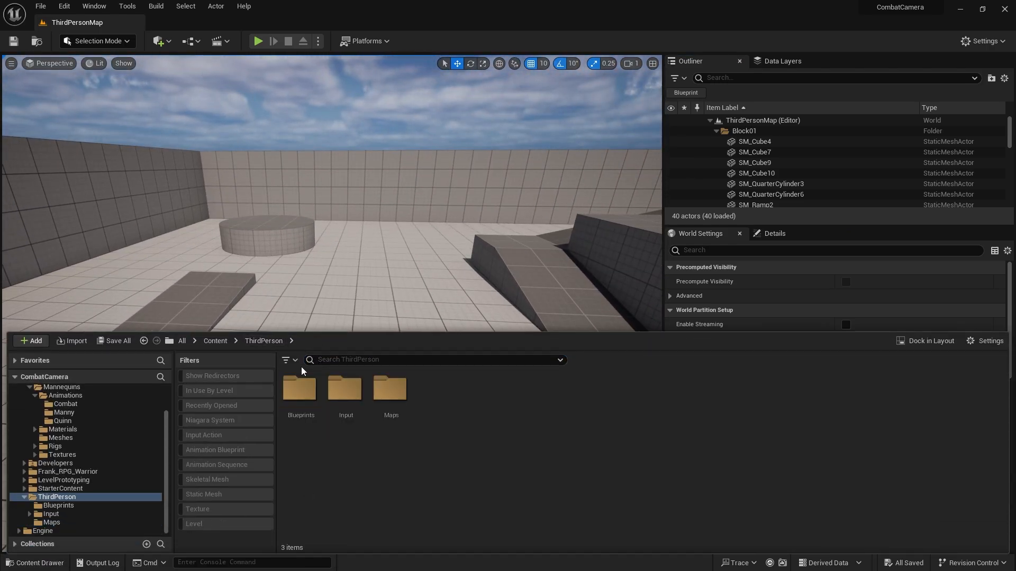
pyautogui.doubleClick(311, 402)
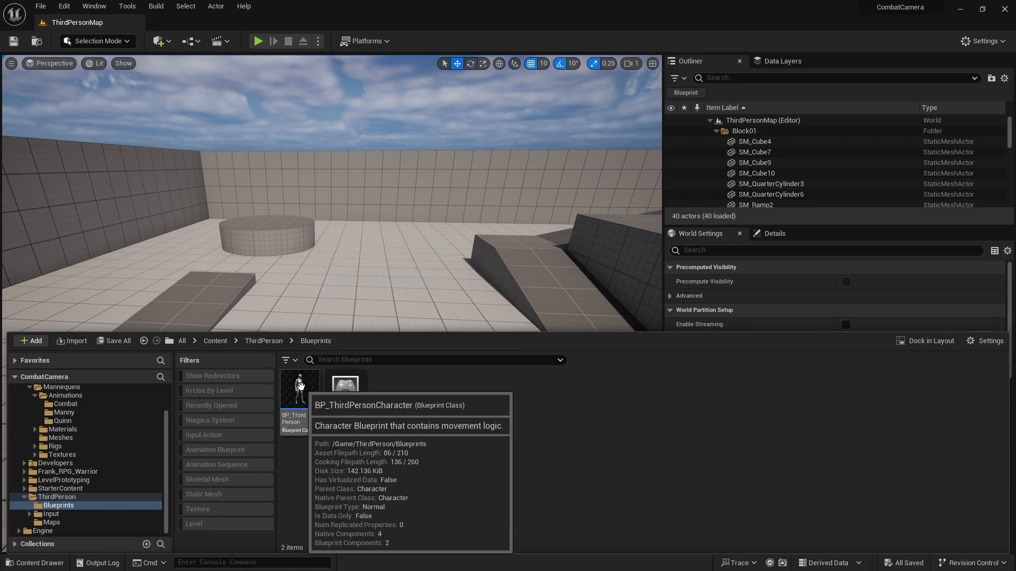
pyautogui.doubleClick(306, 394)
# Place a Debug Key 1 event node in an empty area of the character's Event Graph.
pyautogui.moveTo(491, 305); pyautogui.dragTo(381, 309, button='right')
pyautogui.keyDown('alt'); pyautogui.click(272, 191); pyautogui.keyUp('alt')
pyautogui.moveTo(230, 200); pyautogui.dragTo(256, 393)
pyautogui.moveTo(340, 380); pyautogui.dragTo(329, 124, button='right')
pyautogui.moveTo(257, 159); pyautogui.dragTo(249, 328)
pyautogui.moveTo(315, 304); pyautogui.dragTo(322, 158, button='right')
pyautogui.moveTo(224, 181); pyautogui.dragTo(201, 266)
pyautogui.moveTo(331, 255); pyautogui.dragTo(307, 268, button='right')
# Add a Create Level Sequence Player node beside the Debug Key 1 event.
pyautogui.rightClick(315, 242)
pyautogui.write('cr')
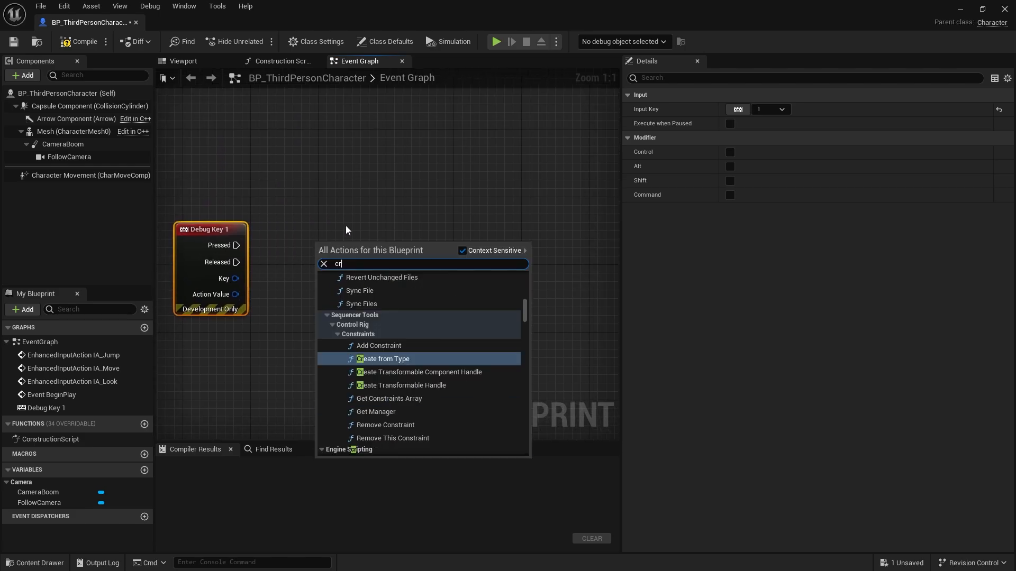
pyautogui.write('eate levelsequence')
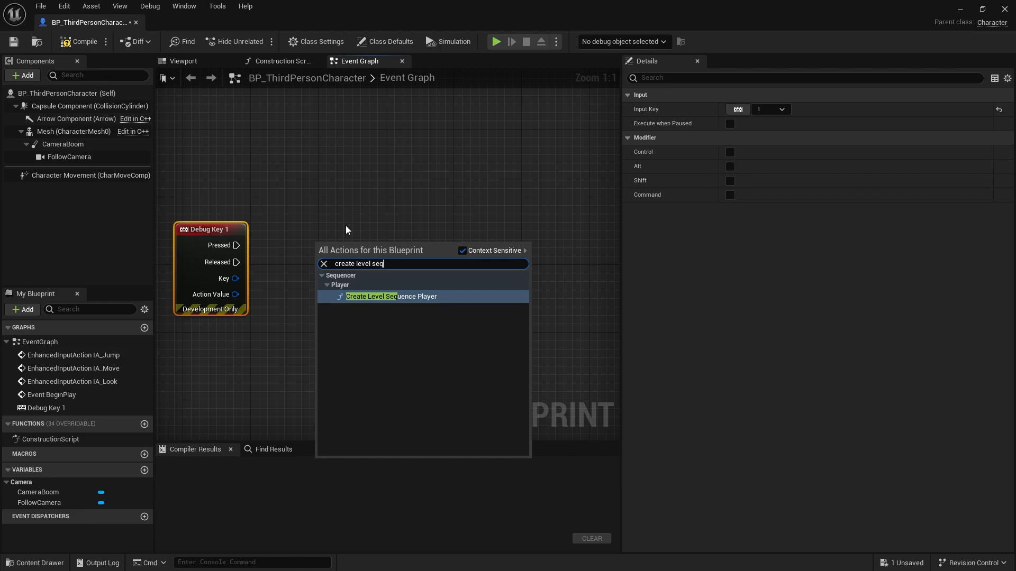
pyautogui.press('Return')
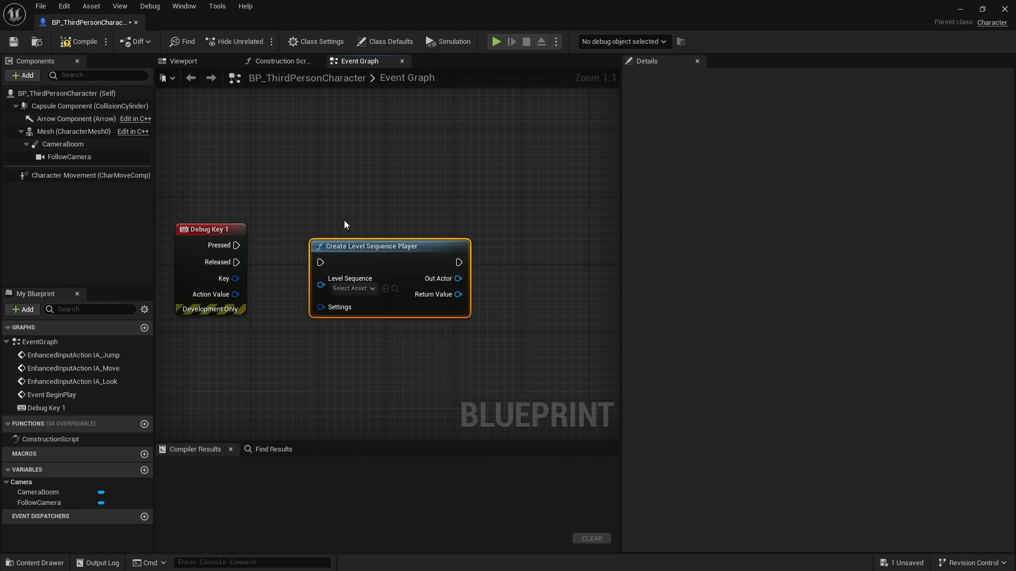
# Connect Debug Key 1's Pressed output to Create Level Sequence Player, align the nodes, and set Level Sequence to Attack_Sequence.
pyautogui.moveTo(322, 262); pyautogui.dragTo(237, 245)
pyautogui.moveTo(357, 259); pyautogui.dragTo(374, 243)
pyautogui.click(370, 271)
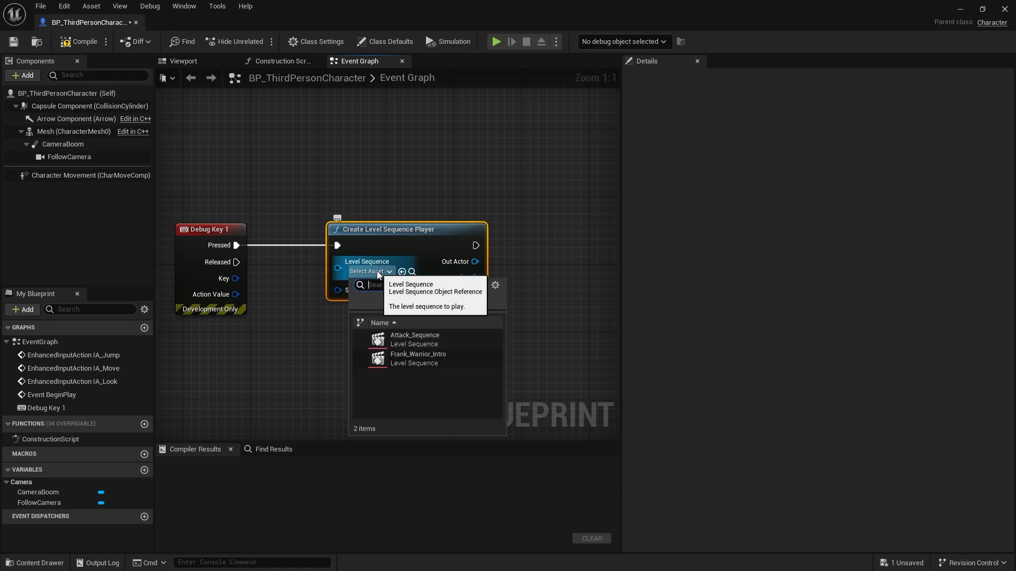
pyautogui.click(412, 340)
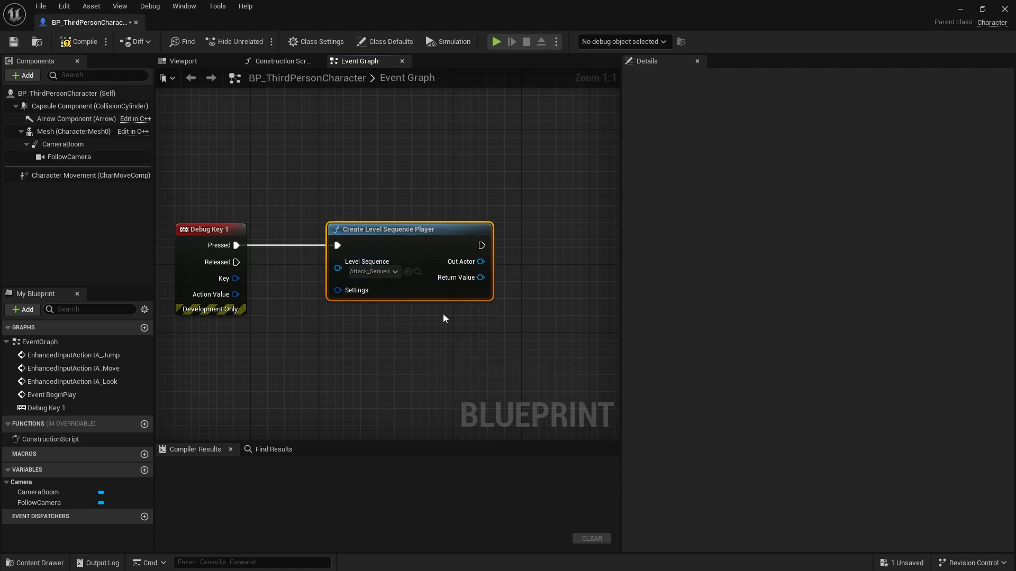
# From Out Actor, add a Set Override Instance Data node enabled as true, connect its execution after Create Level Sequence Player, and align it.
pyautogui.moveTo(490, 306); pyautogui.dragTo(325, 315, button='right')
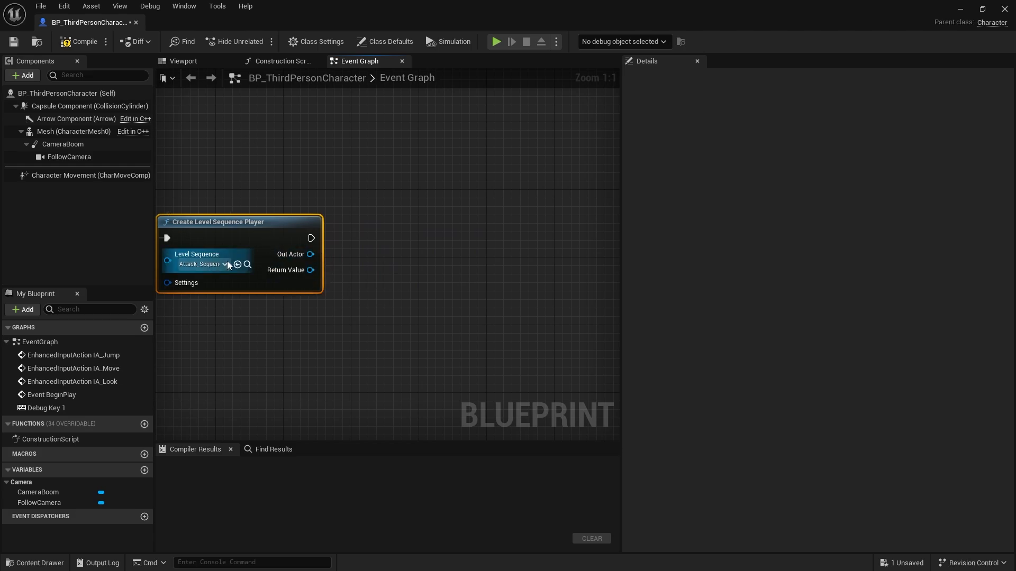
pyautogui.moveTo(323, 306); pyautogui.dragTo(347, 227, button='right')
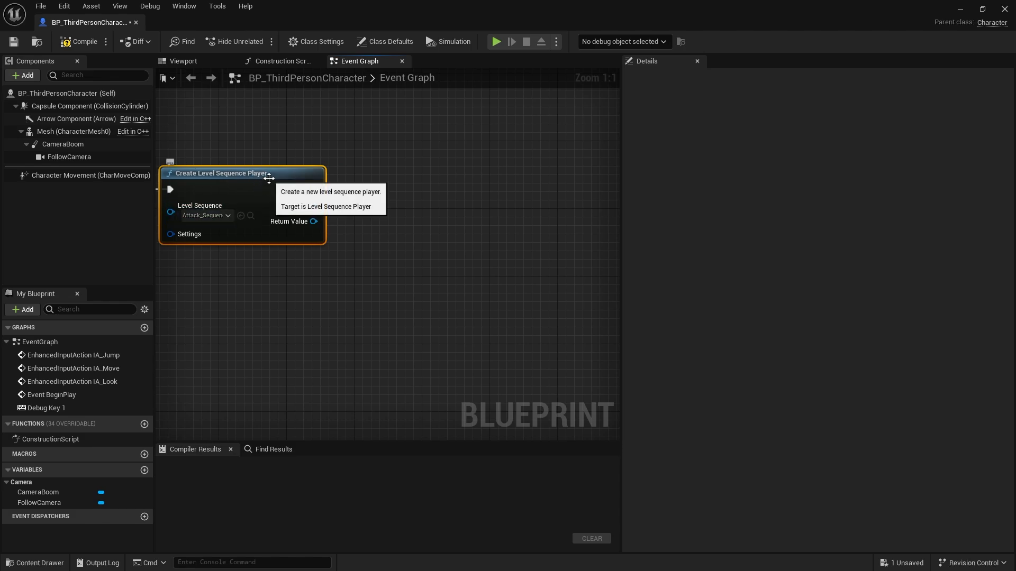
pyautogui.moveTo(312, 207); pyautogui.dragTo(409, 198)
pyautogui.write('oe')
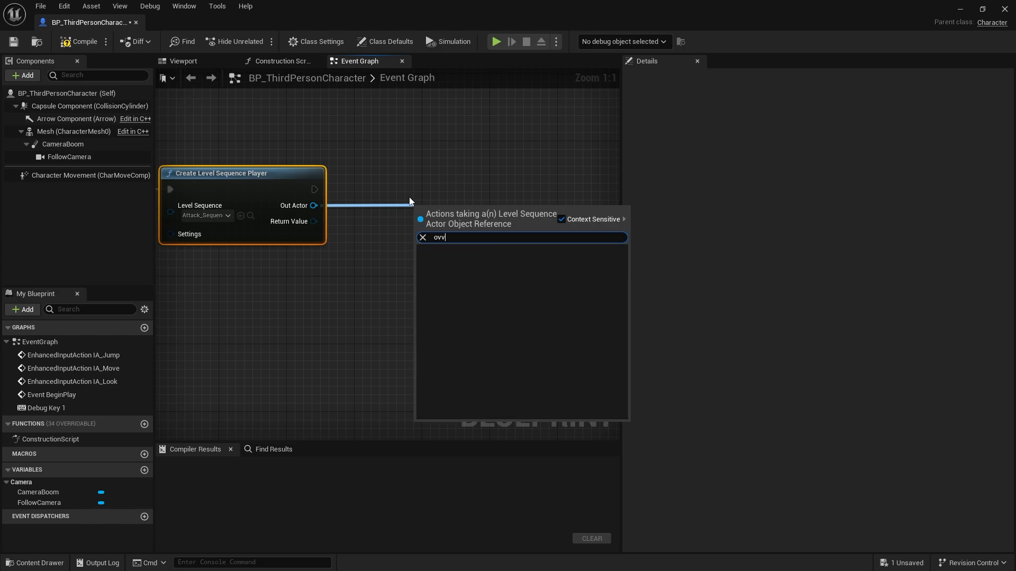
pyautogui.press('BackSpace')
pyautogui.write('verr')
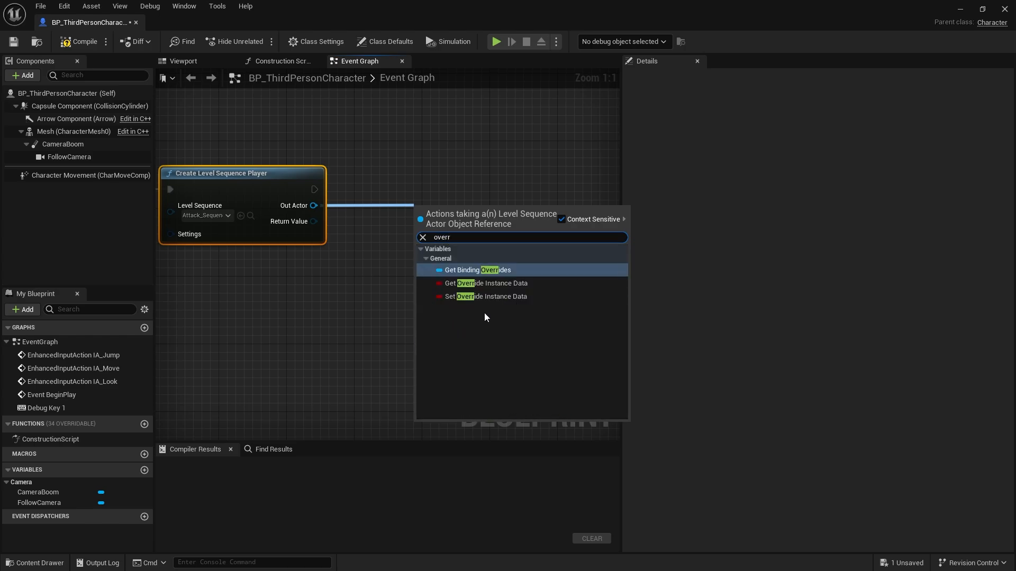
pyautogui.click(475, 295)
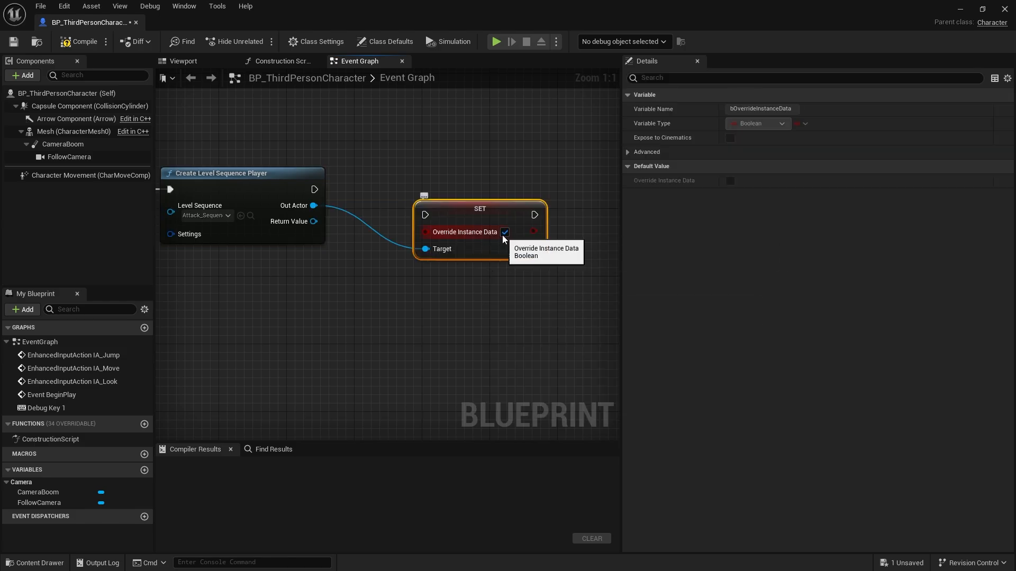
pyautogui.moveTo(425, 214); pyautogui.dragTo(315, 190)
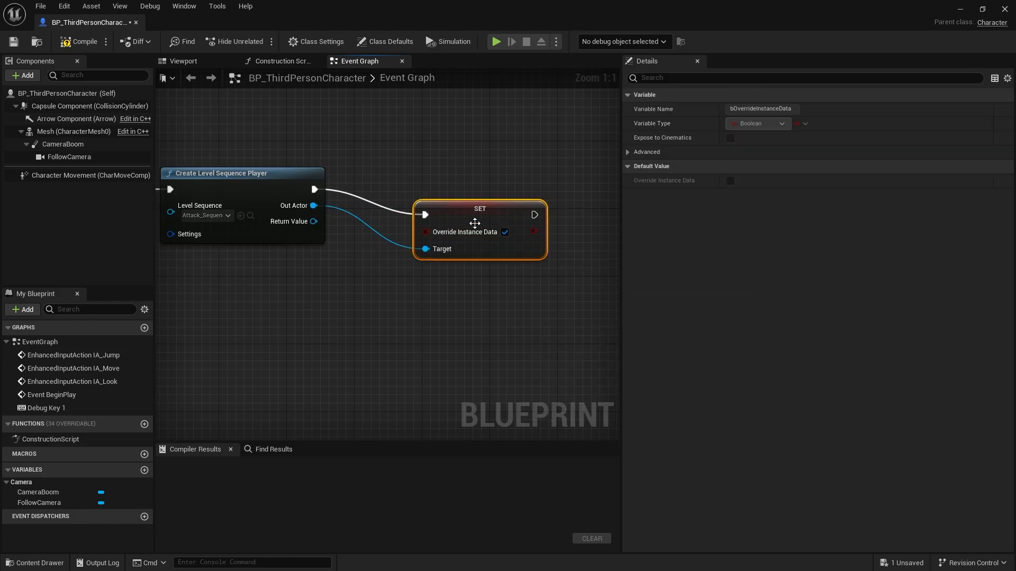
pyautogui.moveTo(473, 220); pyautogui.dragTo(440, 194)
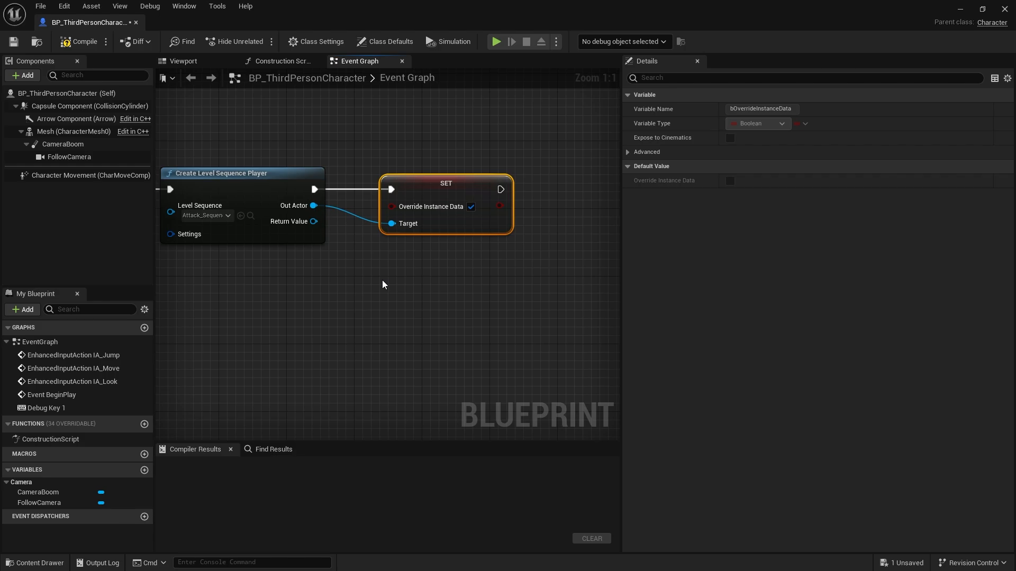
# From Create Level Sequence Player's Out Actor, add a Get Default Instance Data node beneath the Set Override Instance Data node.
pyautogui.moveTo(314, 206); pyautogui.dragTo(397, 310)
pyautogui.write('defaul')
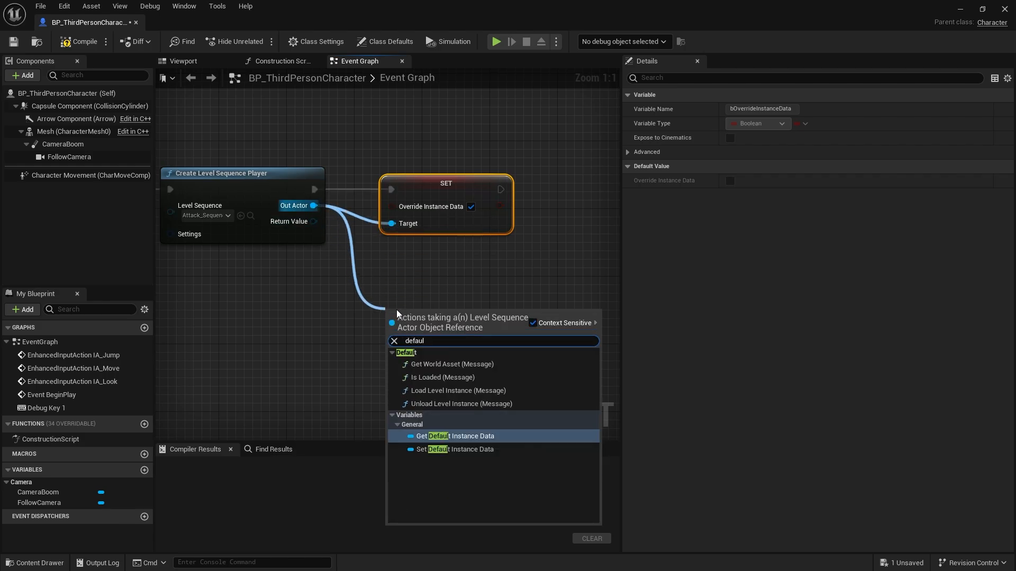
pyautogui.click(451, 437)
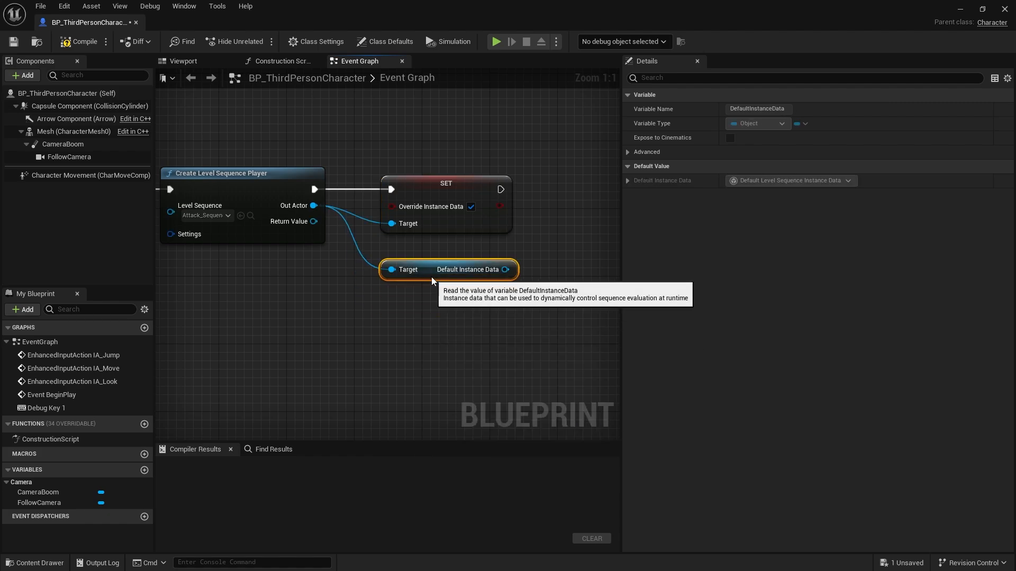
# Add a Cast To DefaultLevelSequenceInstanceData node from Default Instance Data, connect its execution after Set Override Instance Data, and align it.
pyautogui.moveTo(423, 290); pyautogui.dragTo(272, 280, button='right')
pyautogui.moveTo(353, 277); pyautogui.dragTo(402, 203)
pyautogui.write('cast to')
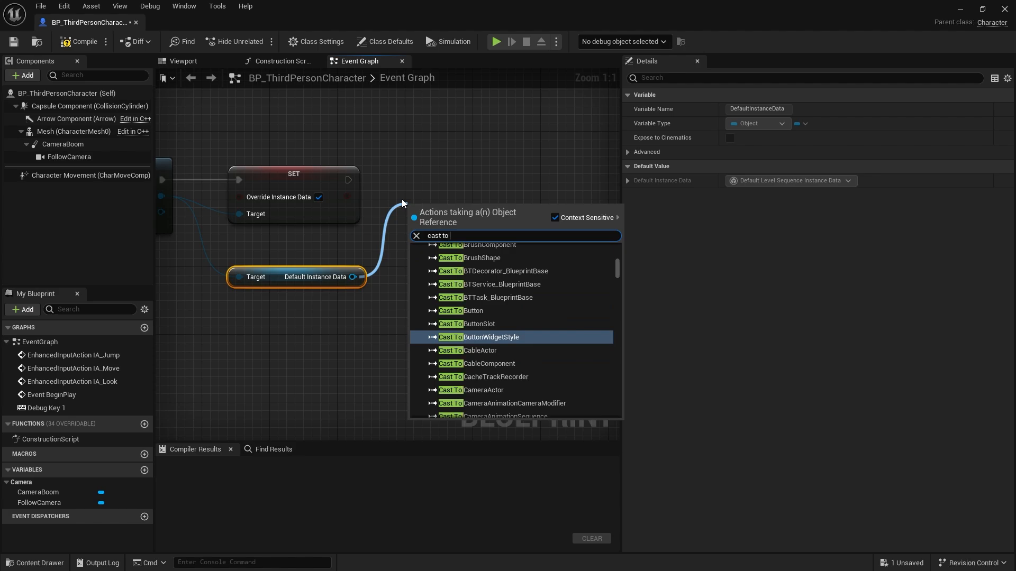
pyautogui.write(' level s')
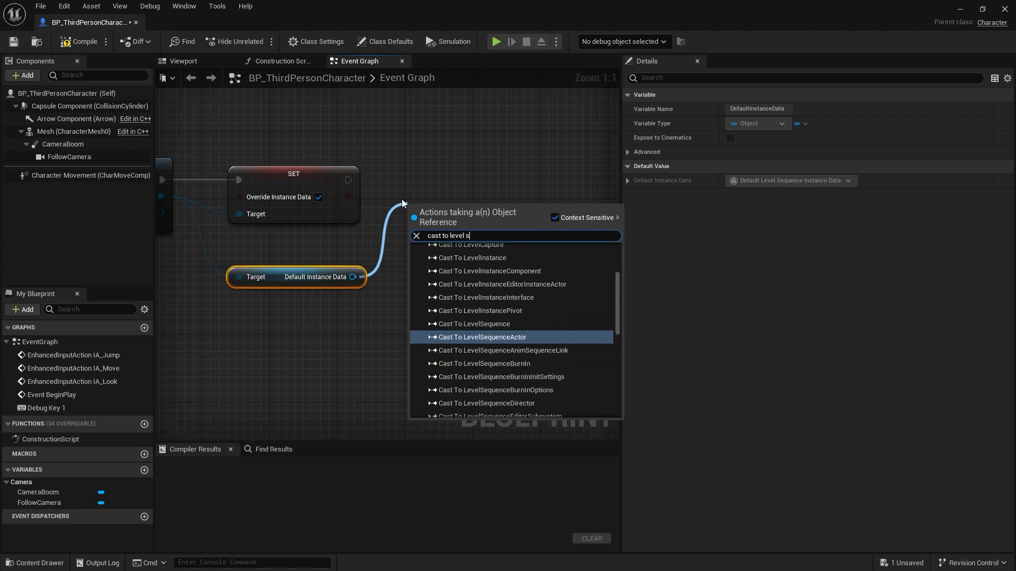
pyautogui.write('equence')
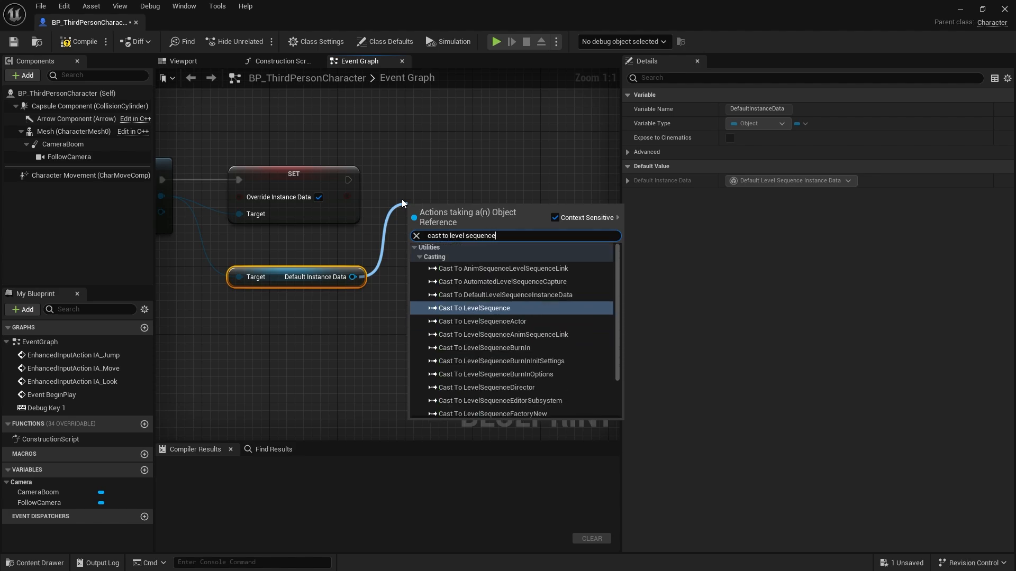
pyautogui.write(' def')
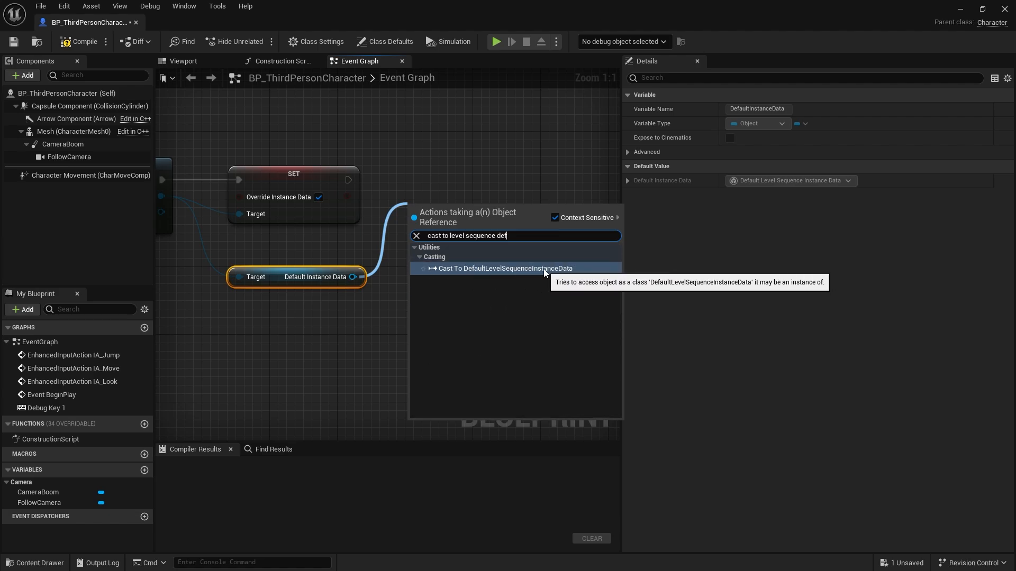
pyautogui.click(544, 268)
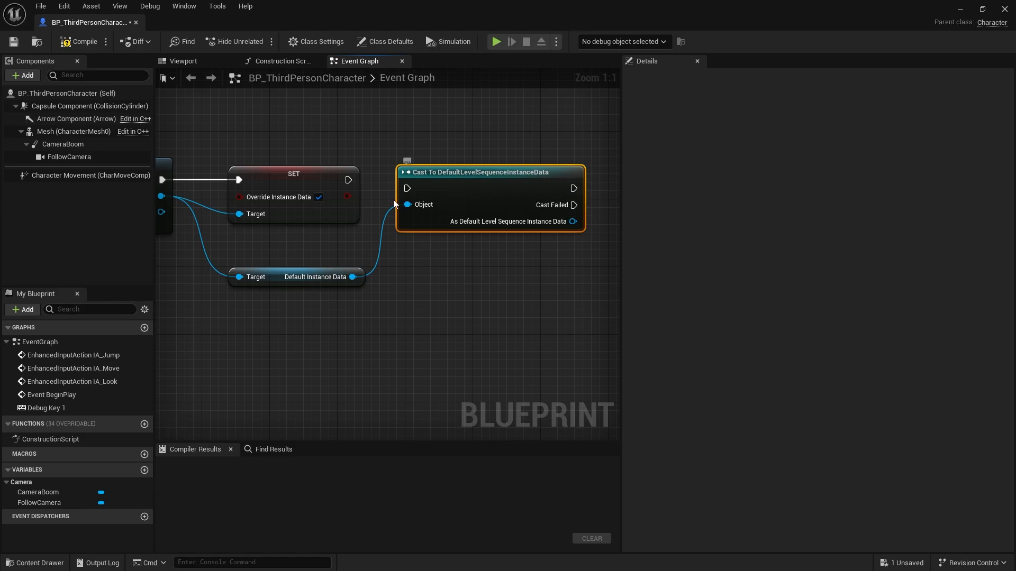
pyautogui.moveTo(400, 191); pyautogui.dragTo(349, 180)
pyautogui.moveTo(486, 200); pyautogui.dragTo(478, 193)
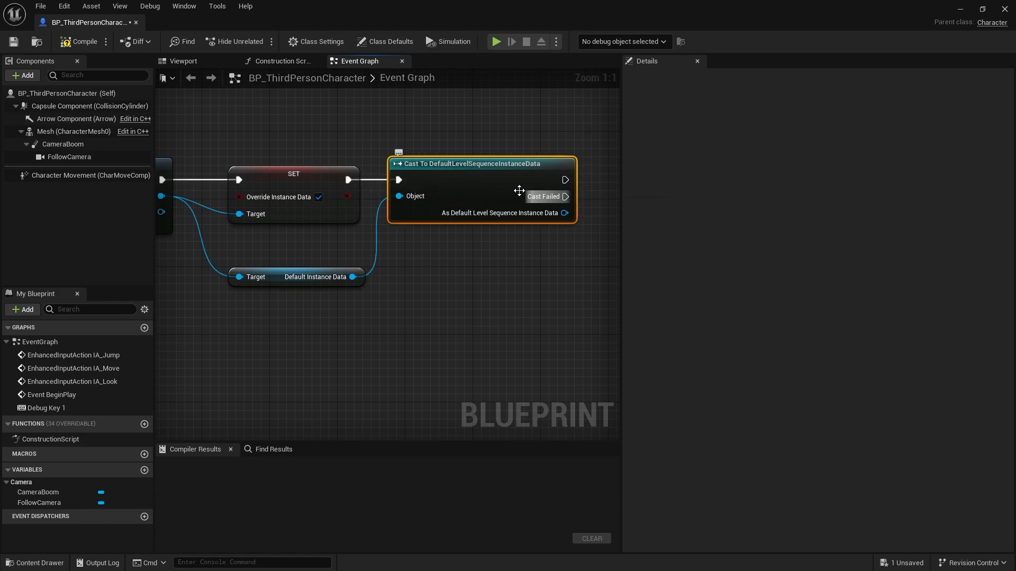
# From the cast's instance data output, add a Set Transform Origin node and connect its execution to the cast node.
pyautogui.moveTo(535, 262); pyautogui.dragTo(399, 221, button='right')
pyautogui.moveTo(382, 193); pyautogui.dragTo(503, 173)
pyautogui.write('s')
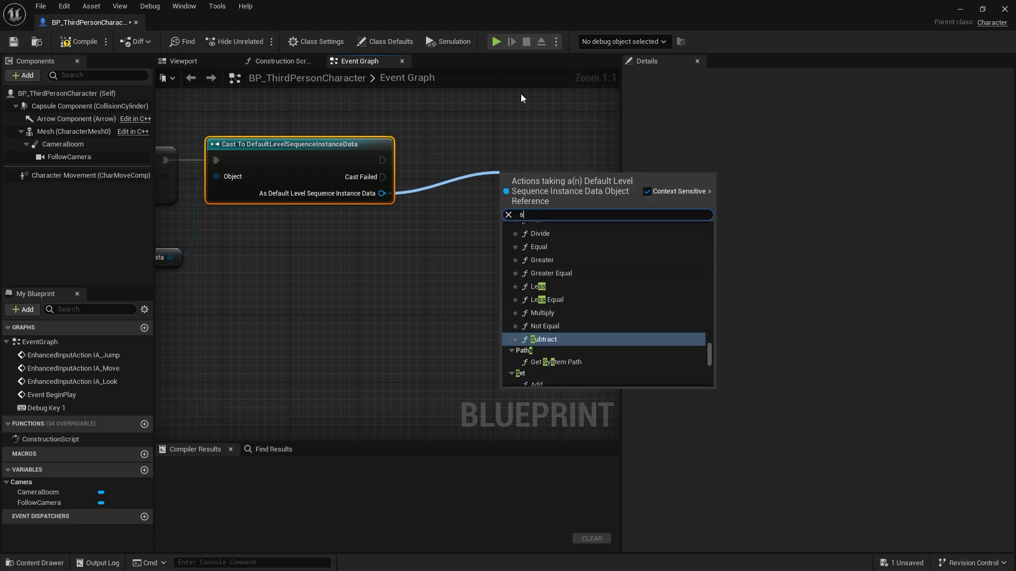
pyautogui.write('et transfo')
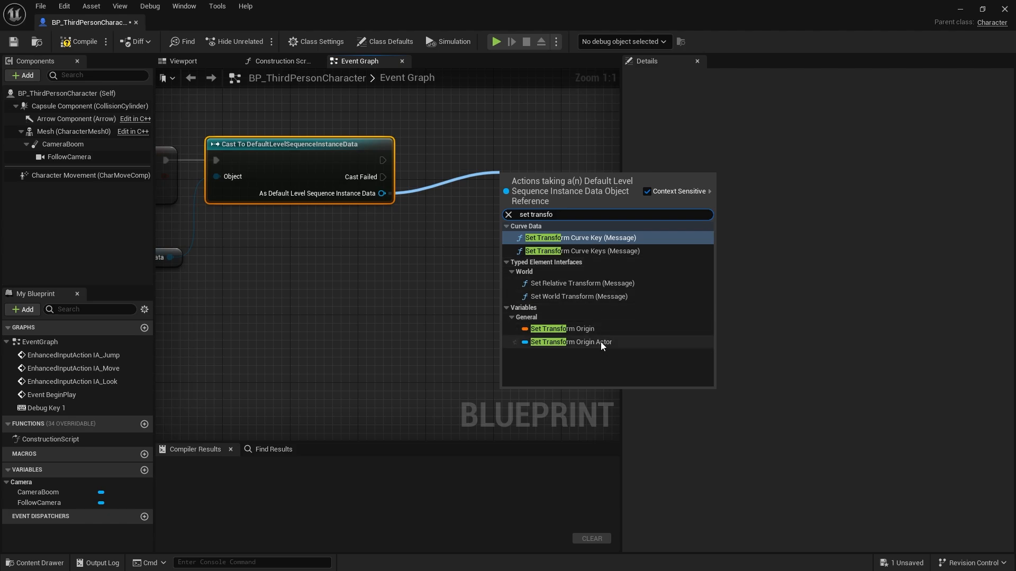
pyautogui.click(573, 329)
pyautogui.moveTo(505, 186); pyautogui.dragTo(385, 160)
# Feed Transform Origin from a new Get Actor Transform node targeting self, placed below the cast node.
pyautogui.moveTo(540, 182); pyautogui.dragTo(458, 230)
pyautogui.write('g')
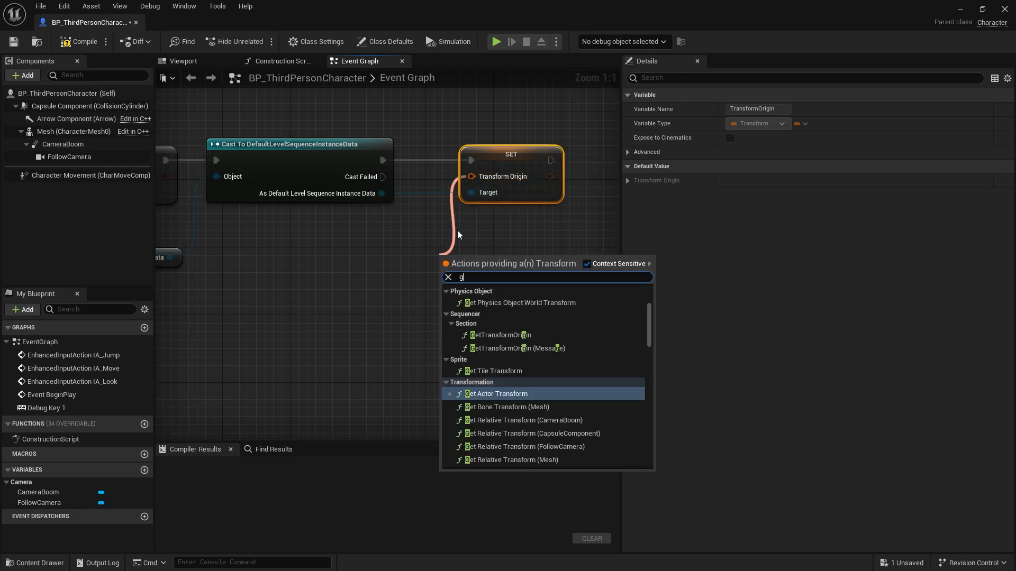
pyautogui.write('et actor')
pyautogui.press('Return')
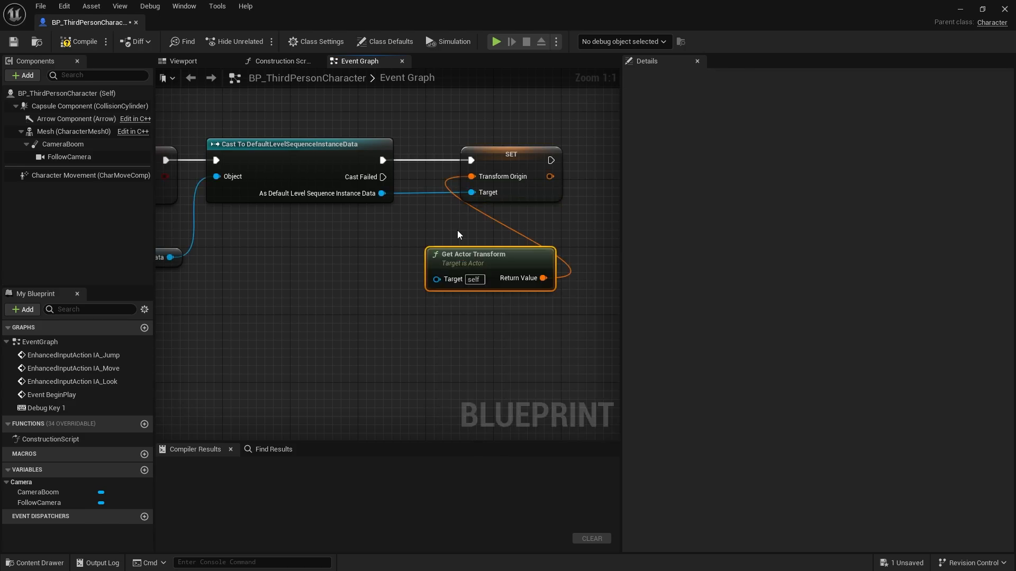
pyautogui.moveTo(508, 267); pyautogui.dragTo(389, 251)
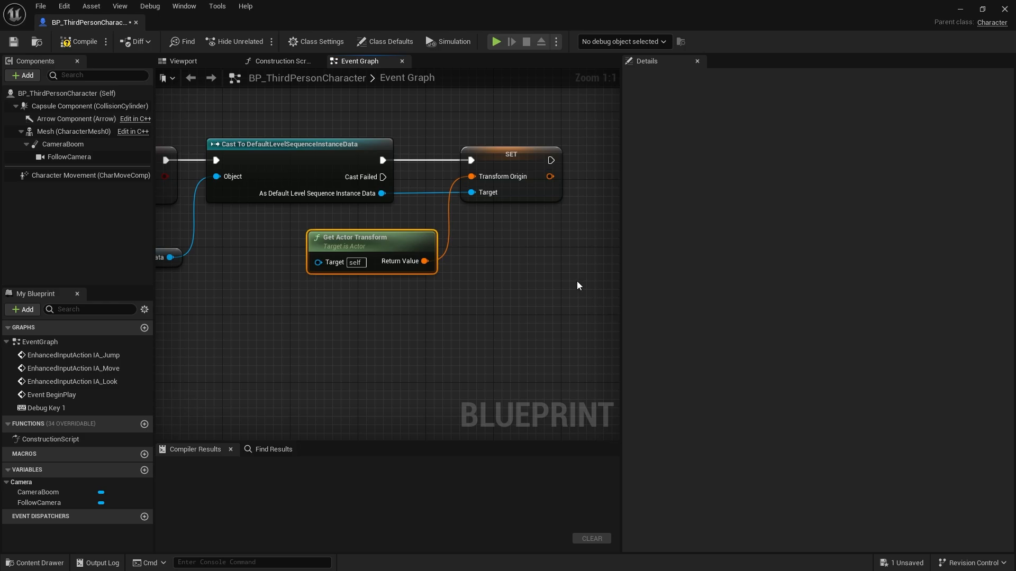
pyautogui.moveTo(480, 275); pyautogui.dragTo(309, 280, button='right')
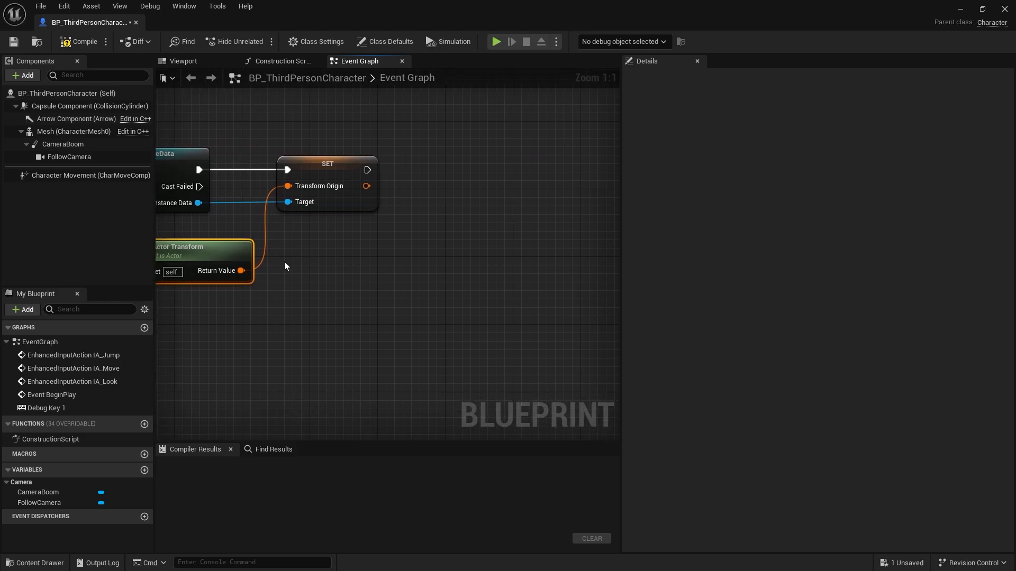
pyautogui.moveTo(204, 200); pyautogui.dragTo(264, 189, button='right')
pyautogui.moveTo(261, 189); pyautogui.dragTo(474, 262)
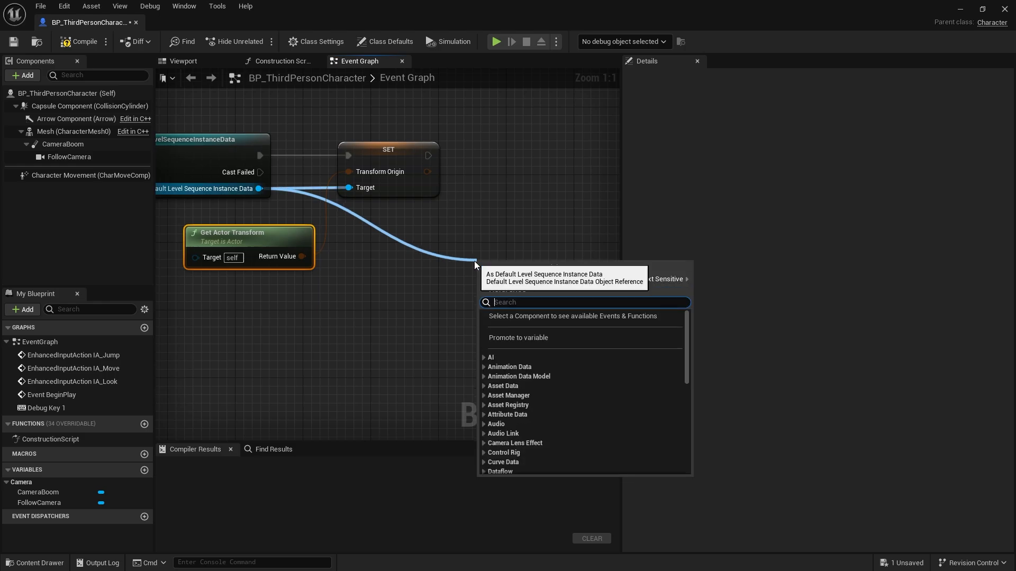
pyautogui.write('bind')
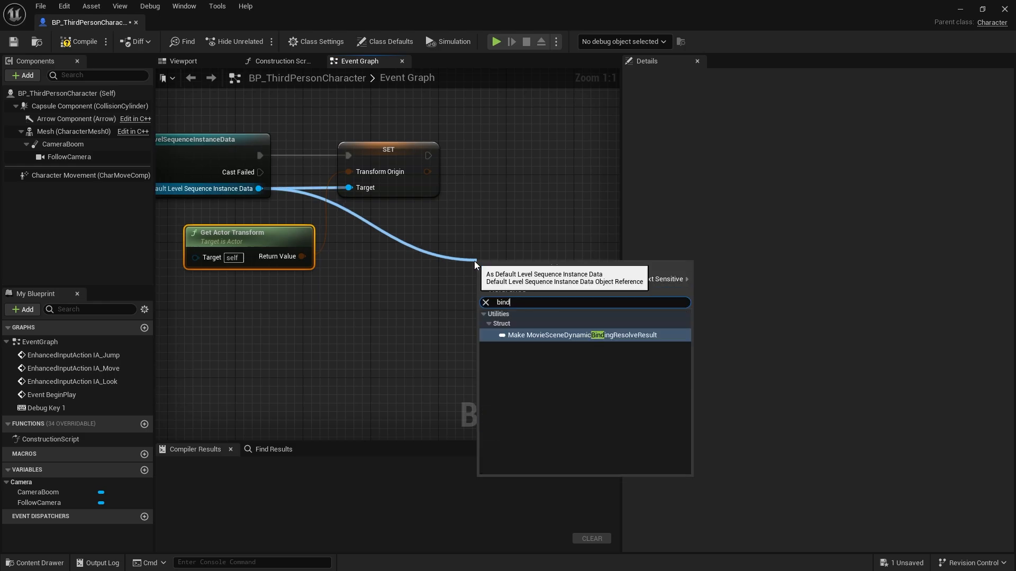
# From Create Level Sequence Player's Out Actor, add a Set Binding by Tag node, connect it after Set Transform Origin, and align it.
pyautogui.moveTo(249, 220); pyautogui.dragTo(619, 259, button='right')
pyautogui.moveTo(354, 309); pyautogui.dragTo(392, 325, button='right')
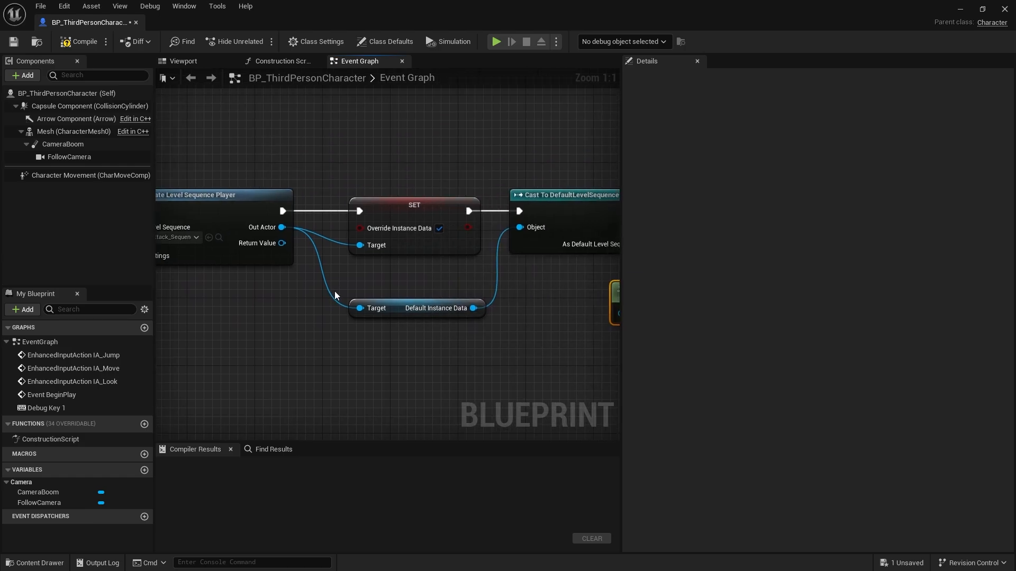
pyautogui.moveTo(282, 227); pyautogui.dragTo(468, 253)
pyautogui.write('bindin')
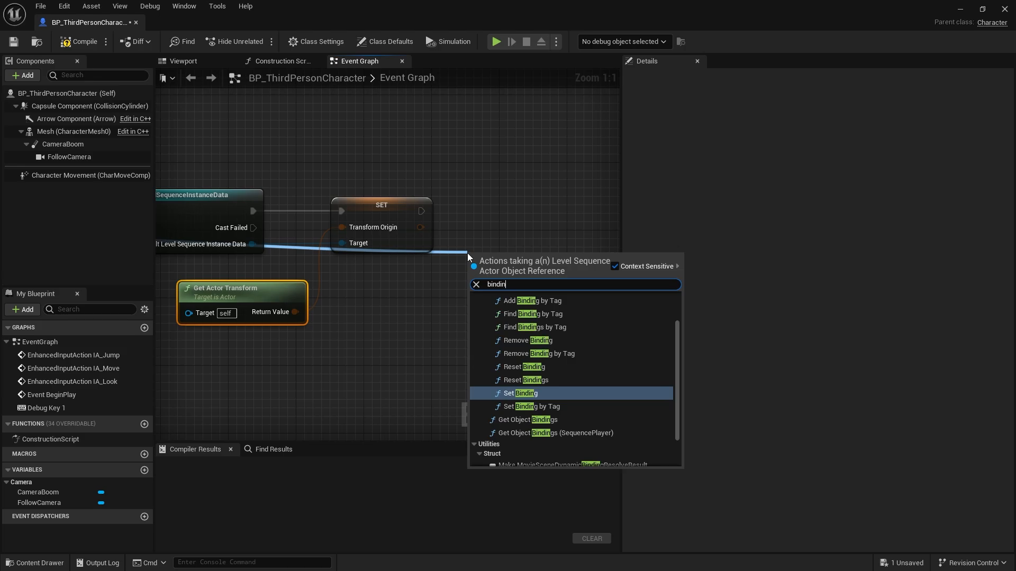
pyautogui.click(579, 407)
pyautogui.moveTo(521, 293); pyautogui.dragTo(422, 211)
pyautogui.moveTo(538, 213); pyautogui.dragTo(554, 205)
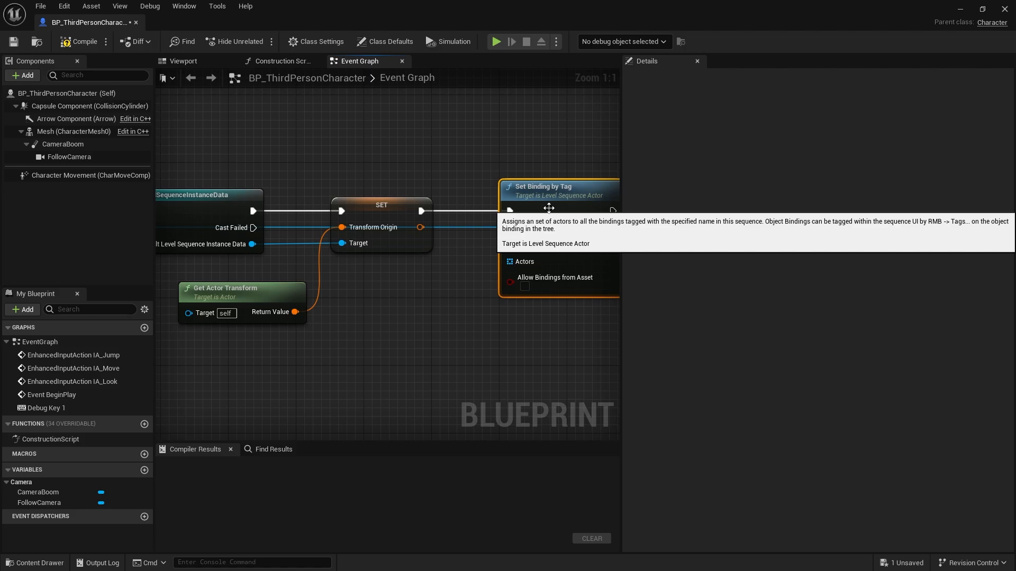
# Set the Binding Tag on the Set Binding by Tag node to Player.
pyautogui.click(566, 245)
pyautogui.write('Player')
pyautogui.press('Return')
# Feed the Actors input of Set Binding by Tag from a Make Array node whose first element is a Self reference.
pyautogui.moveTo(509, 262); pyautogui.dragTo(408, 351)
pyautogui.write('make')
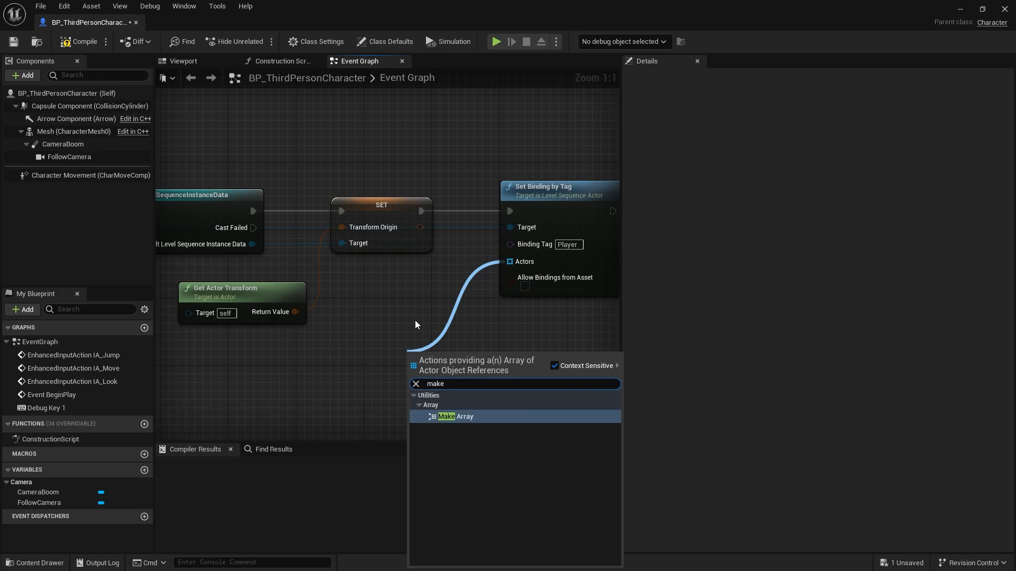
pyautogui.press('Return')
pyautogui.moveTo(416, 371); pyautogui.dragTo(338, 392)
pyautogui.write('self')
pyautogui.press('Return')
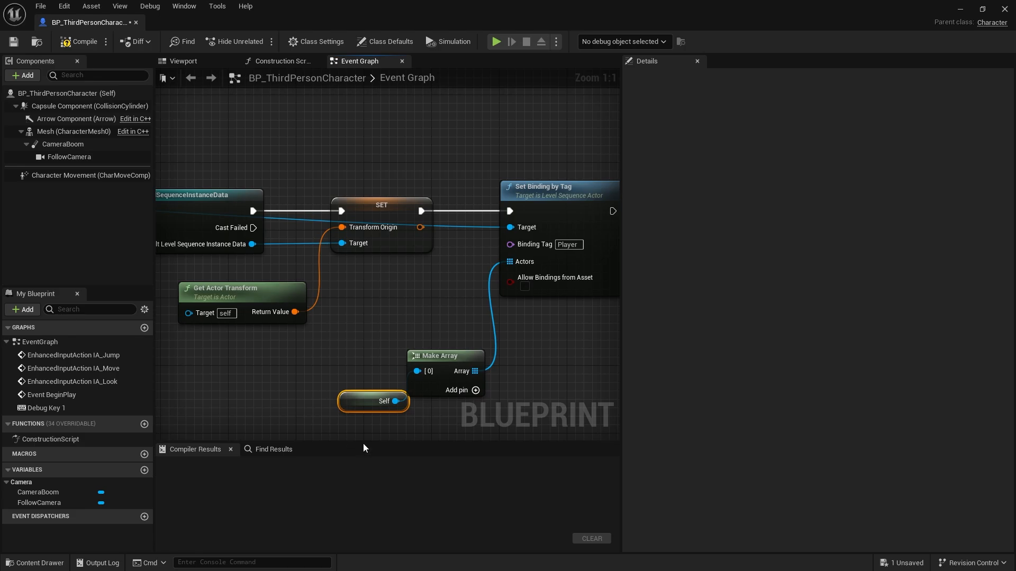
pyautogui.moveTo(540, 344); pyautogui.dragTo(437, 343, button='right')
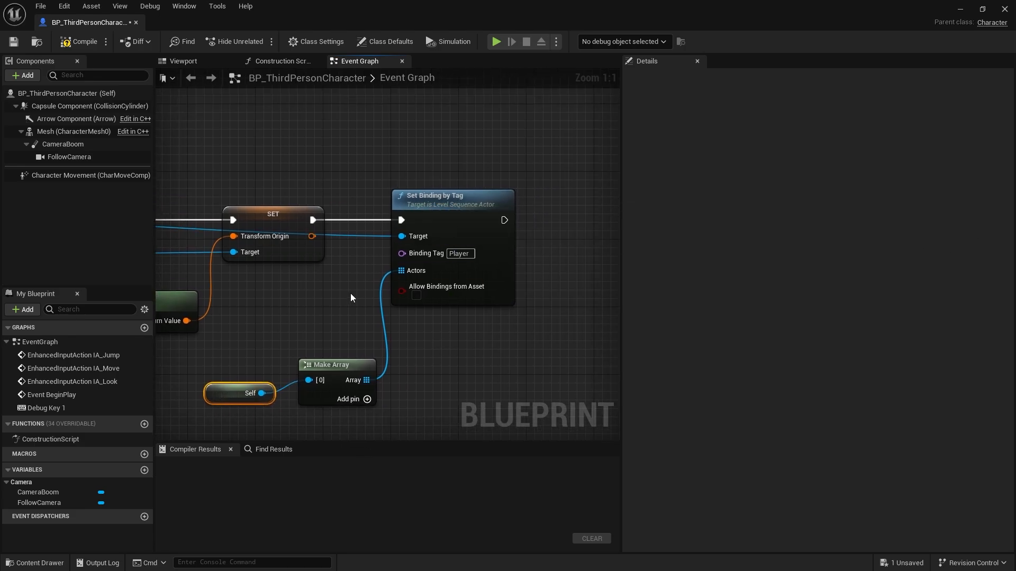
# From Create Level Sequence Player's Return Value, add a Play node and connect its execution after Set Binding by Tag.
pyautogui.moveTo(328, 299); pyautogui.dragTo(560, 281, button='right')
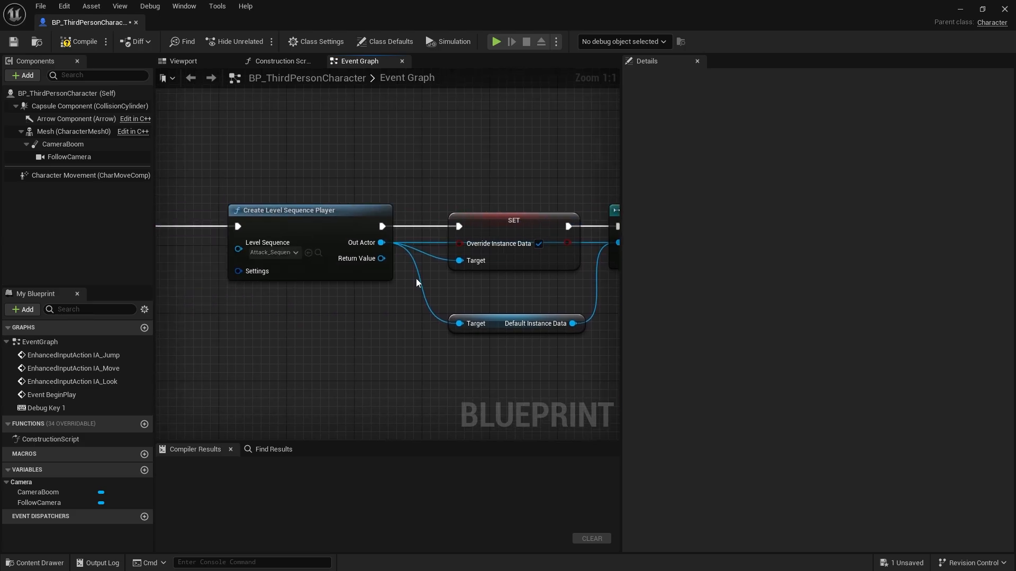
pyautogui.moveTo(375, 263); pyautogui.dragTo(464, 252)
pyautogui.write('play')
pyautogui.press('Return')
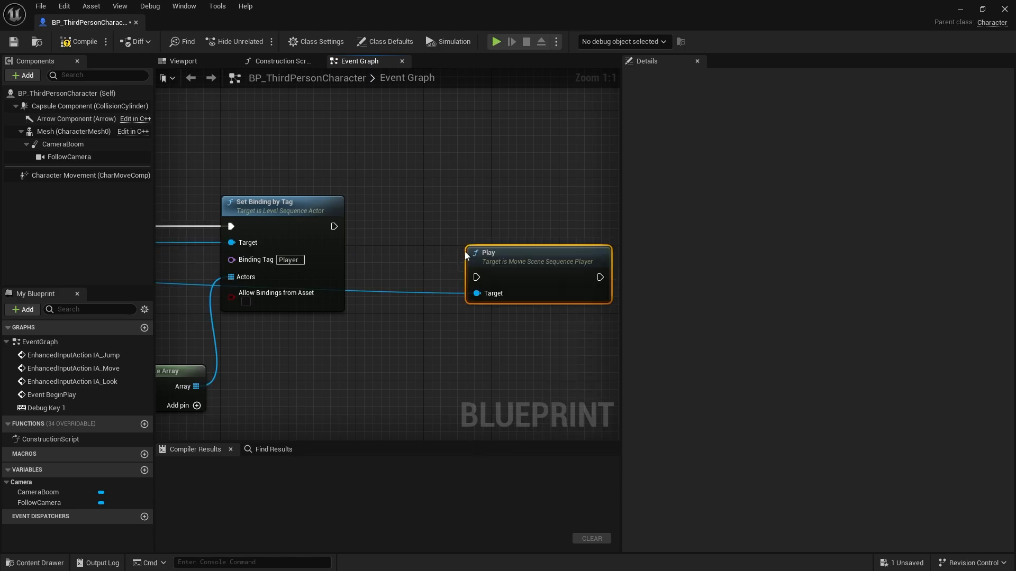
pyautogui.moveTo(515, 256); pyautogui.dragTo(334, 227)
# Review the node chain from Debug Key 1 through Create Level Sequence Player to the instance data cast.
pyautogui.moveTo(365, 307); pyautogui.dragTo(624, 221, button='right')
pyautogui.moveTo(300, 222); pyautogui.dragTo(444, 283, button='right')
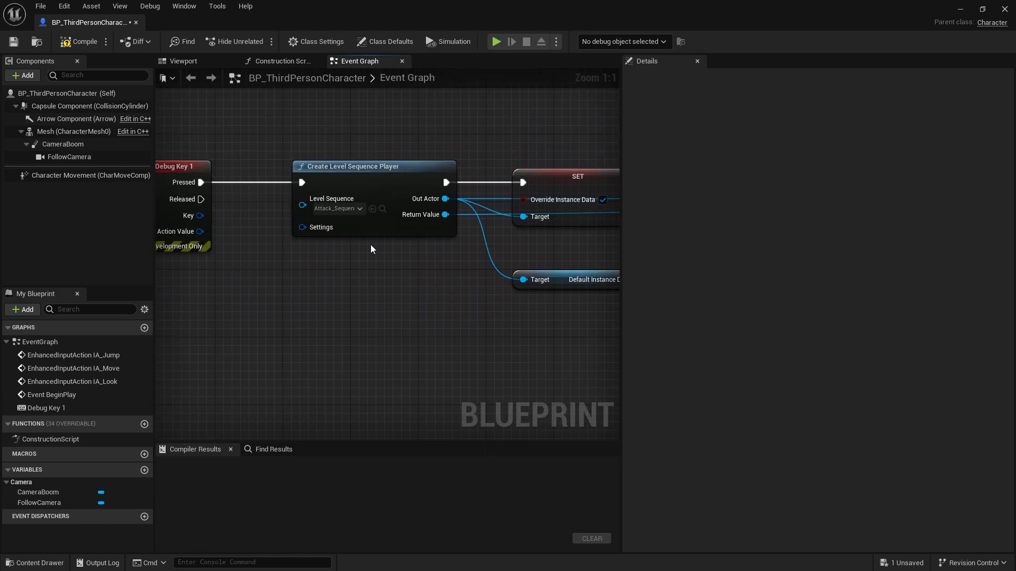
pyautogui.moveTo(231, 151); pyautogui.dragTo(382, 200, button='right')
pyautogui.moveTo(517, 315); pyautogui.dragTo(388, 311, button='right')
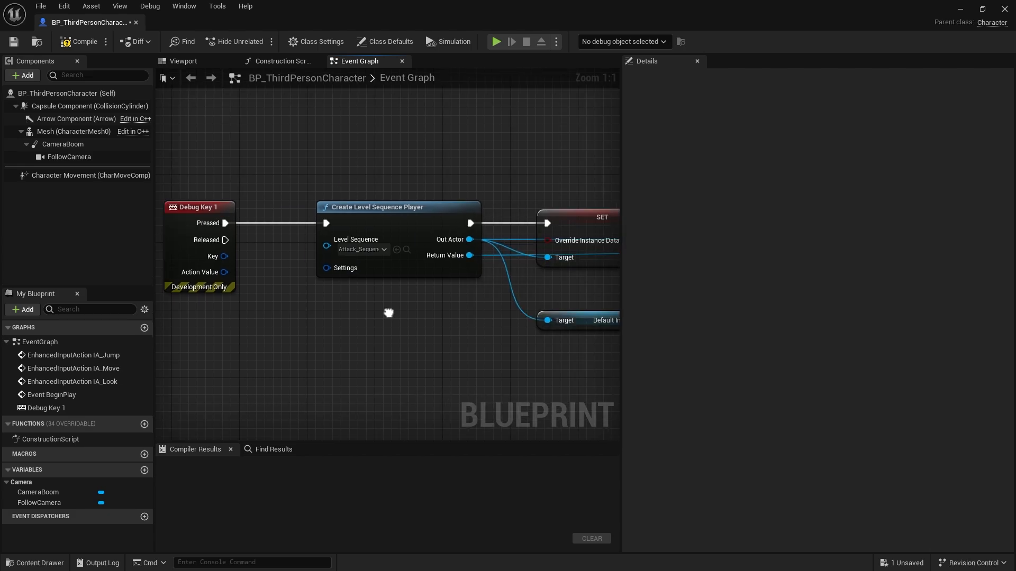
pyautogui.moveTo(431, 210); pyautogui.dragTo(382, 197, button='right')
pyautogui.moveTo(265, 188); pyautogui.dragTo(412, 302)
pyautogui.moveTo(504, 331); pyautogui.dragTo(368, 342, button='right')
pyautogui.moveTo(327, 188); pyautogui.dragTo(490, 288)
pyautogui.moveTo(440, 309); pyautogui.dragTo(297, 310, button='right')
# Tidy the graph by moving Default Instance Data closer beneath its SET node and shifting Get Actor Transform slightly away from Transform Origin.
pyautogui.click(257, 323)
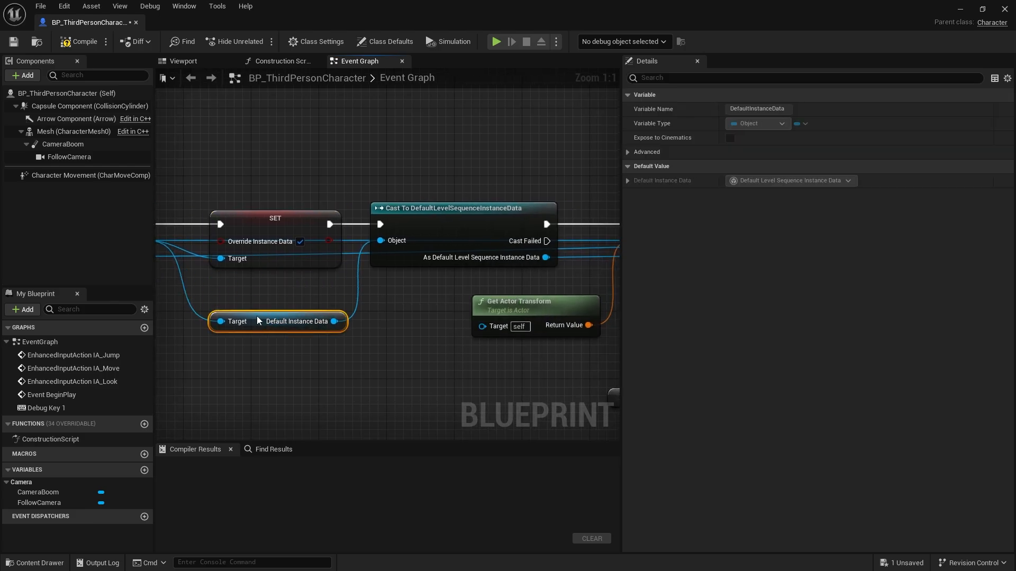
pyautogui.moveTo(256, 323); pyautogui.dragTo(258, 312)
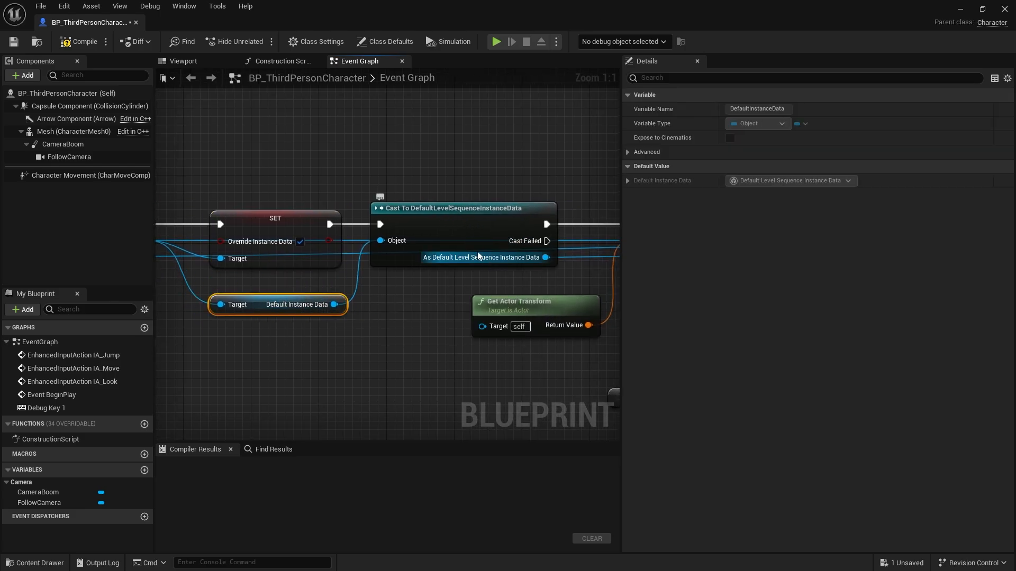
pyautogui.moveTo(554, 285); pyautogui.dragTo(368, 275, button='right')
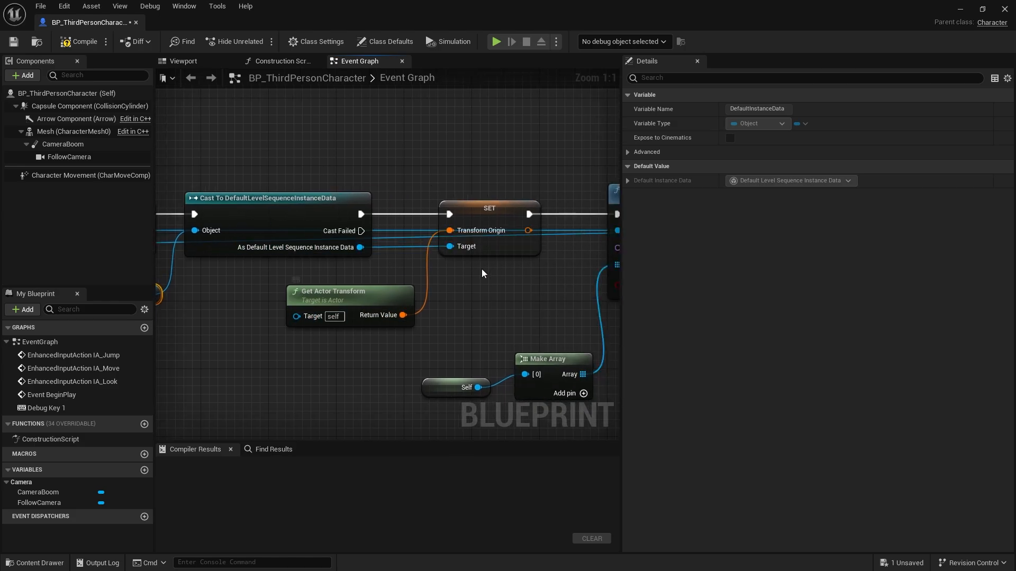
pyautogui.moveTo(333, 294)
pyautogui.mouseDown()
pyautogui.moveTo(370, 296)
pyautogui.moveTo(316, 294)
pyautogui.mouseUp()
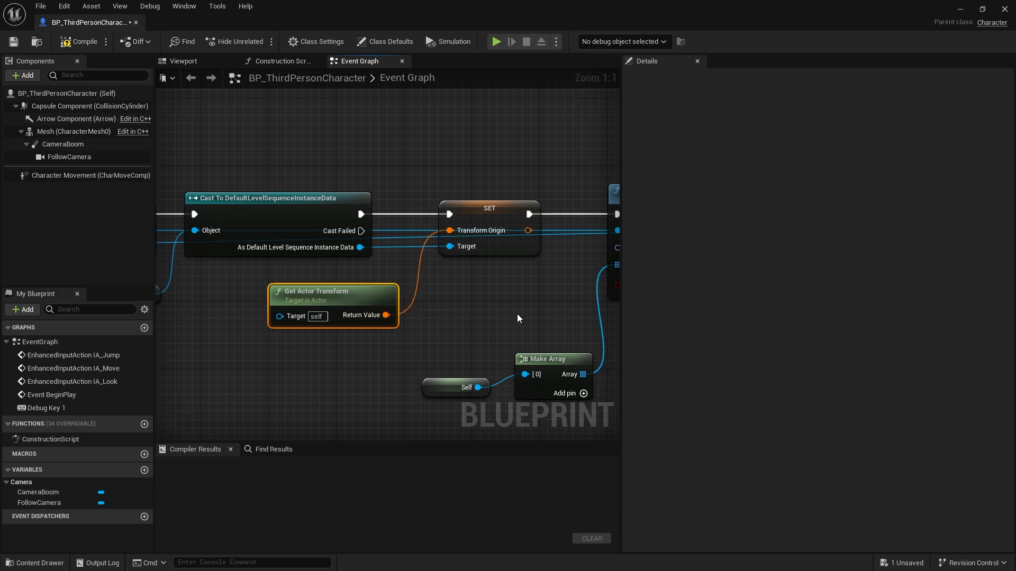
# Compile and save the character blueprint, and start playing ThirdPersonMap in the level editor.
pyautogui.moveTo(355, 286); pyautogui.dragTo(620, 263, button='right')
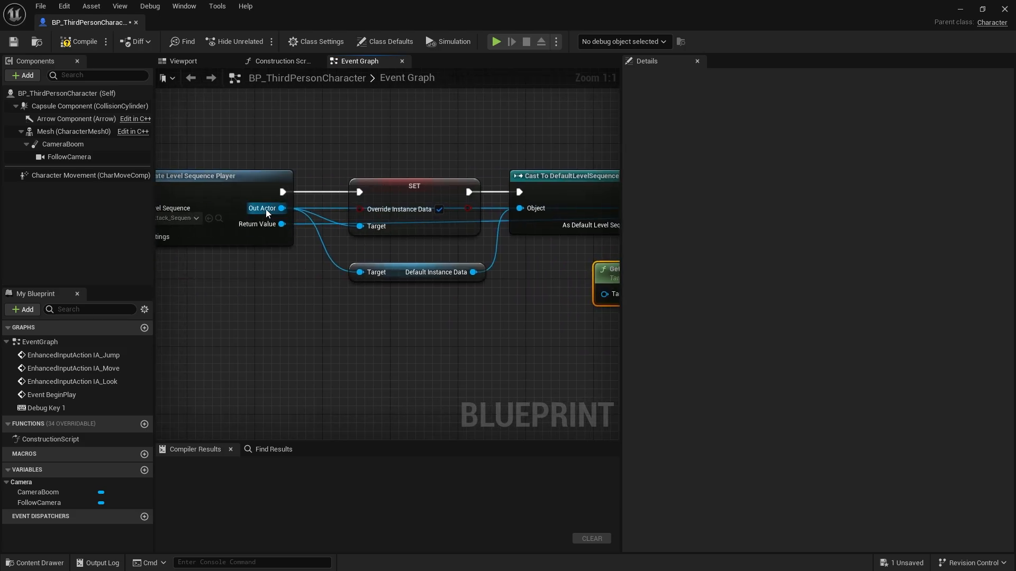
pyautogui.moveTo(529, 322); pyautogui.dragTo(524, 208, button='right')
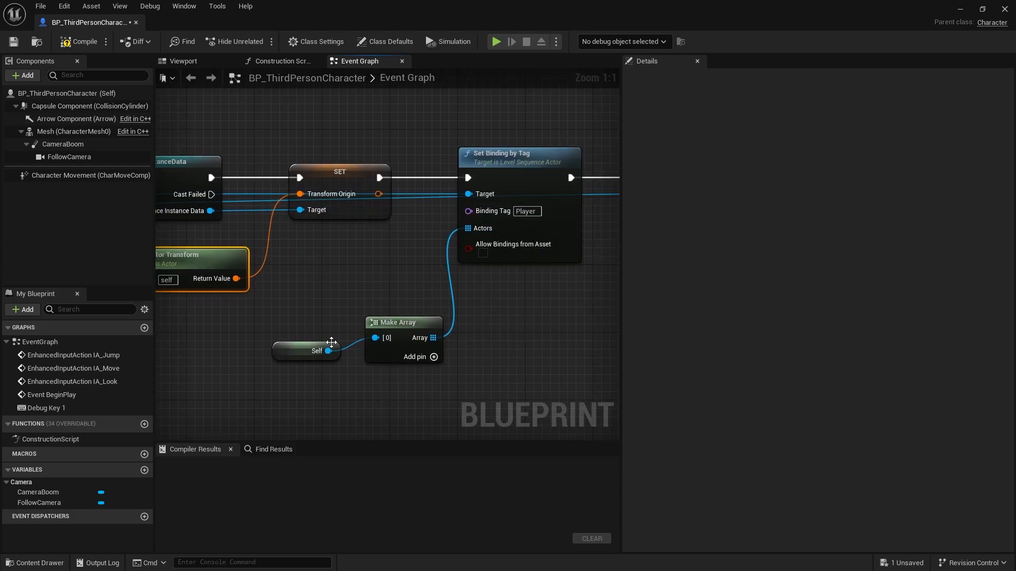
pyautogui.moveTo(498, 328); pyautogui.dragTo(163, 332, button='right')
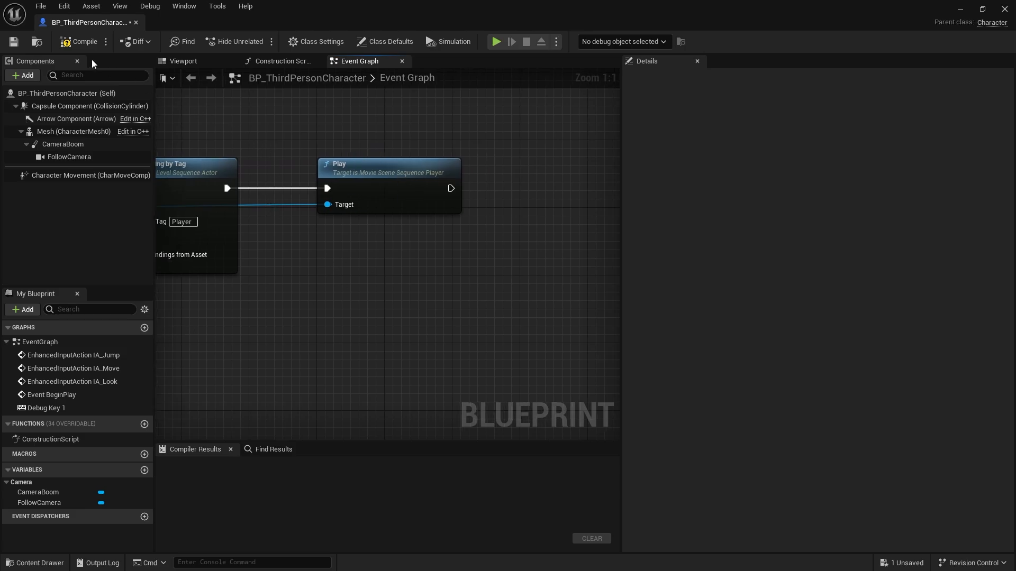
pyautogui.click(960, 9)
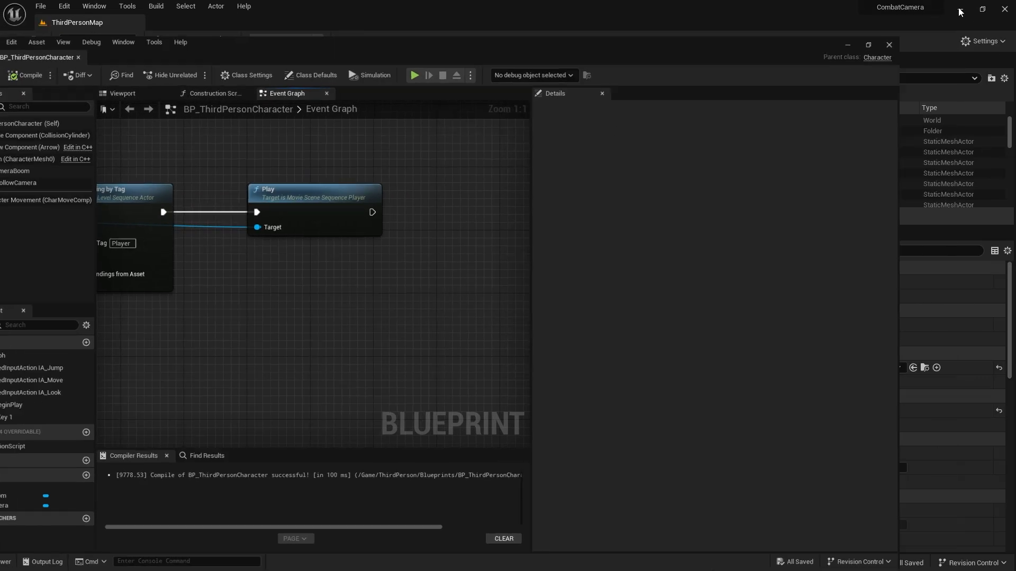
pyautogui.click(258, 41)
pyautogui.click(221, 171)
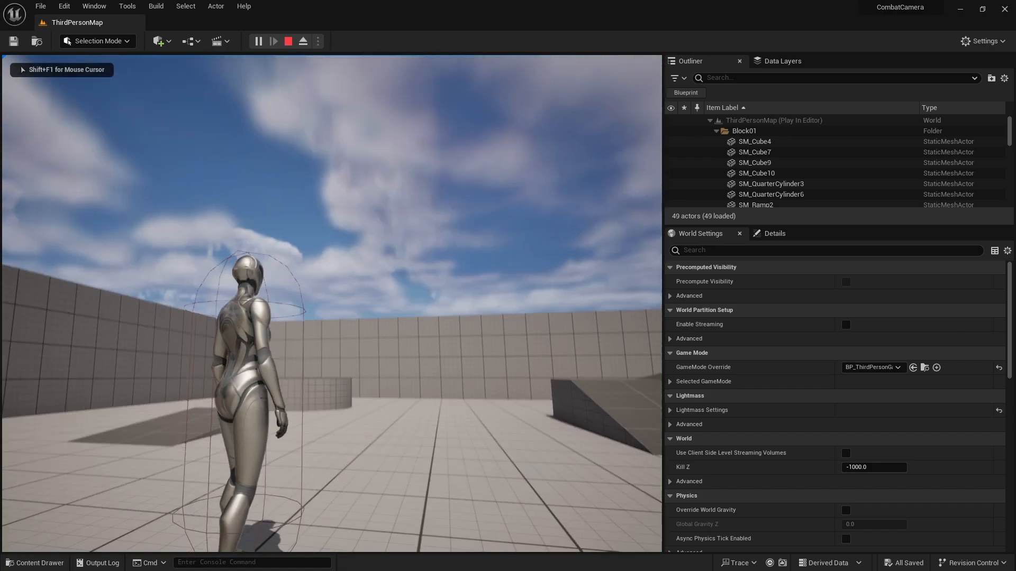
# Trigger the attack sequence in the running level, run the character around in several directions to test it, and end the play session.
pyautogui.press('f')
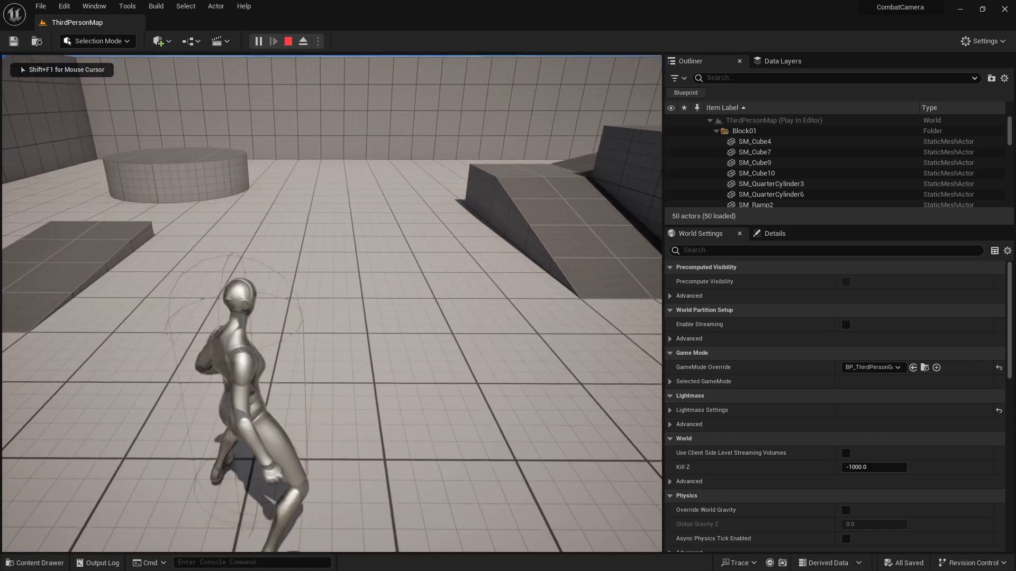
pyautogui.press('s')
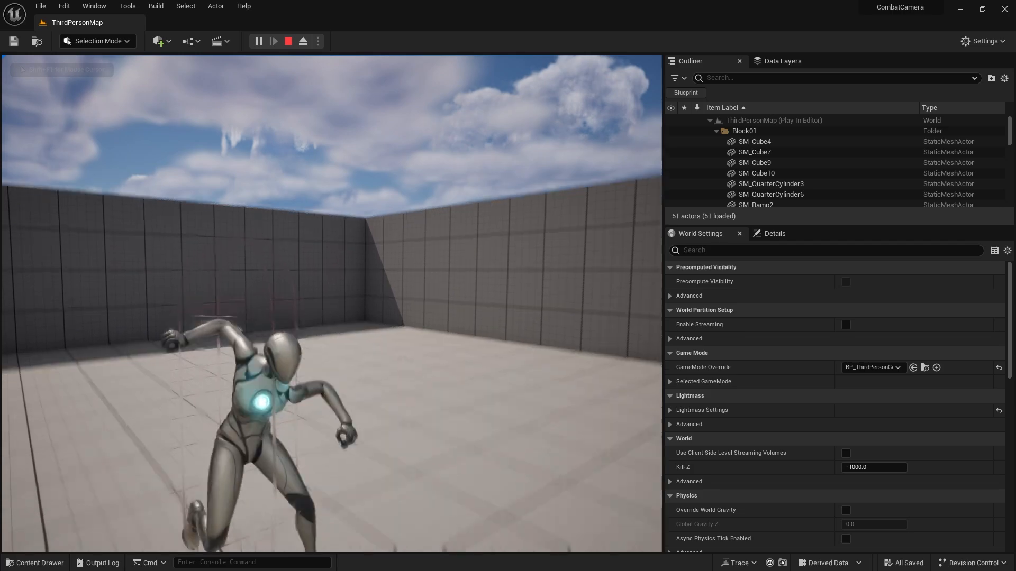
pyautogui.press('a')
pyautogui.press('s')
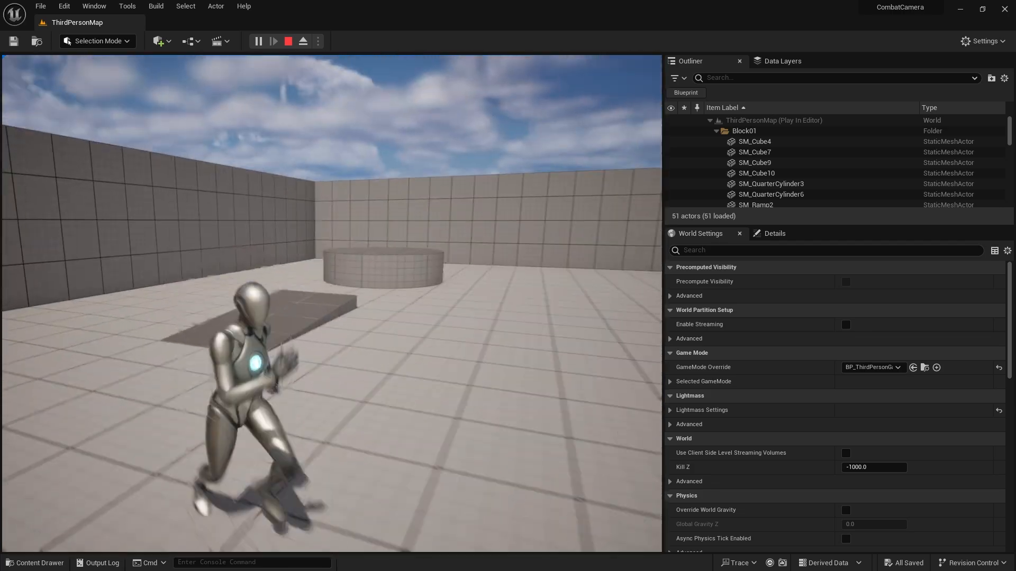
pyautogui.press('w')
pyautogui.press('d')
pyautogui.press('a')
pyautogui.press('d')
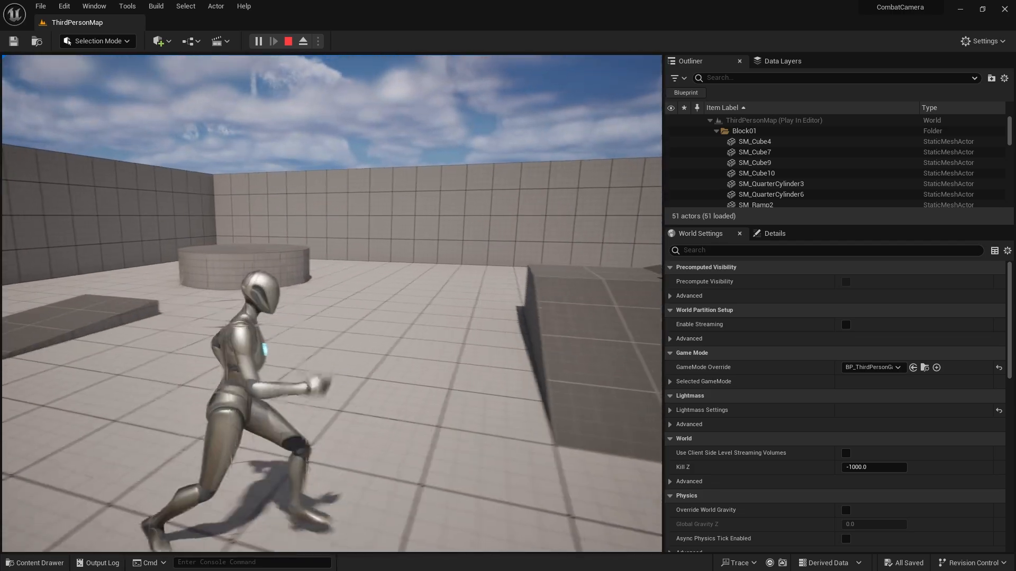
pyautogui.press('s')
pyautogui.press('Escape')
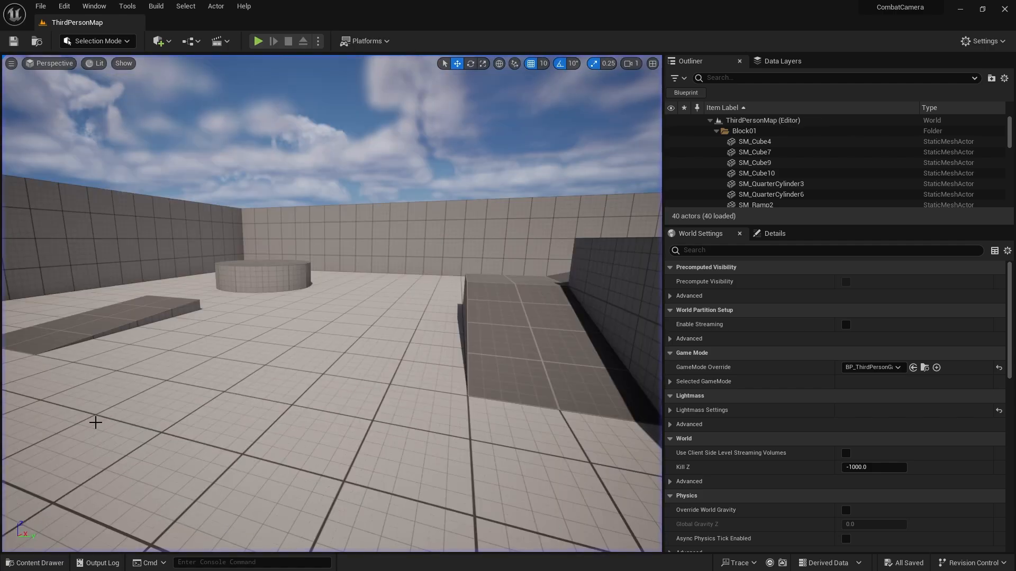
# Open the Frank_RPG_Warrior_Attack06 animation from the Characters/Mannequins/Animations/Combat content folder.
pyautogui.click(36, 563)
pyautogui.moveTo(295, 416)
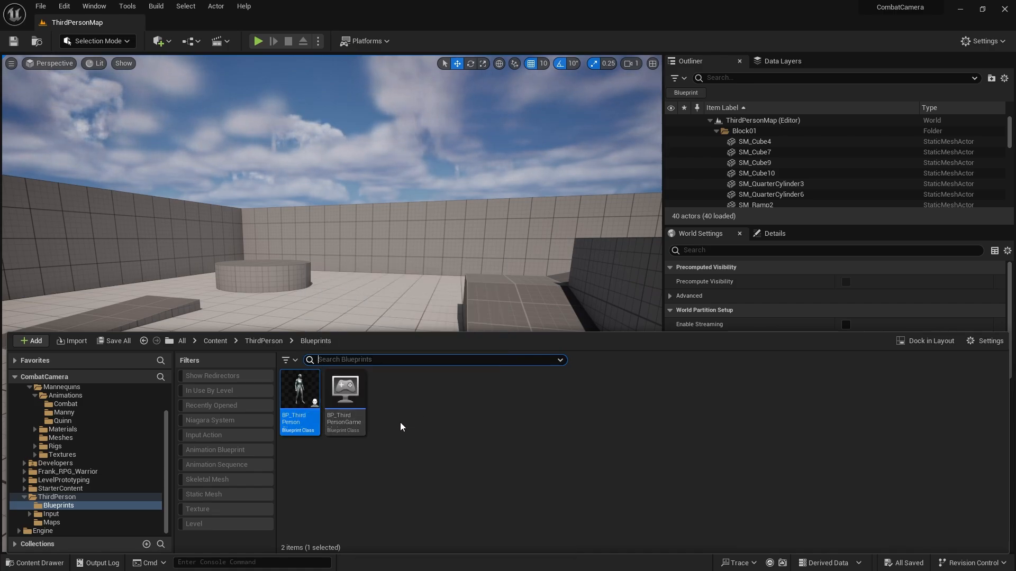
pyautogui.click(279, 342)
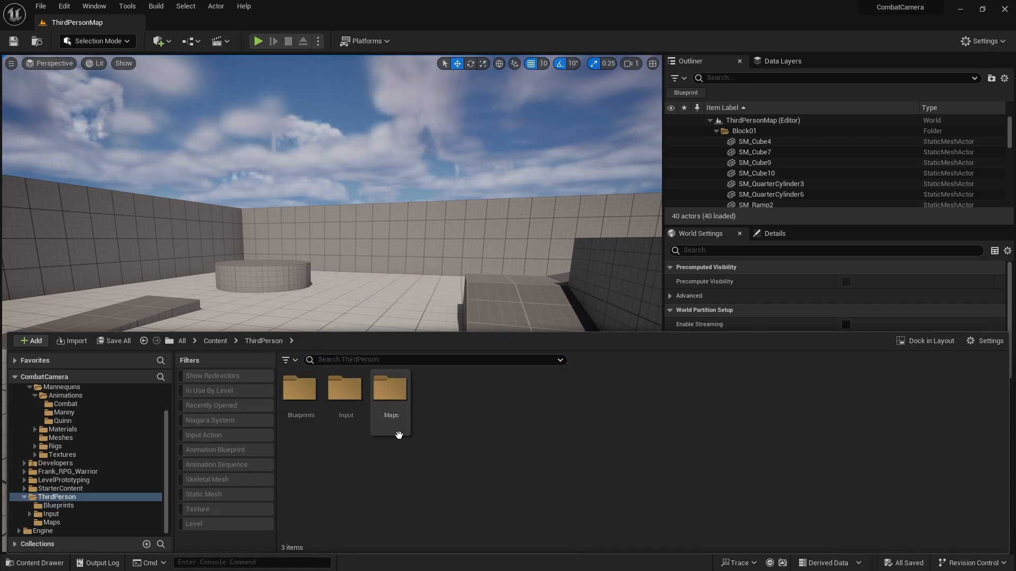
pyautogui.doubleClick(300, 392)
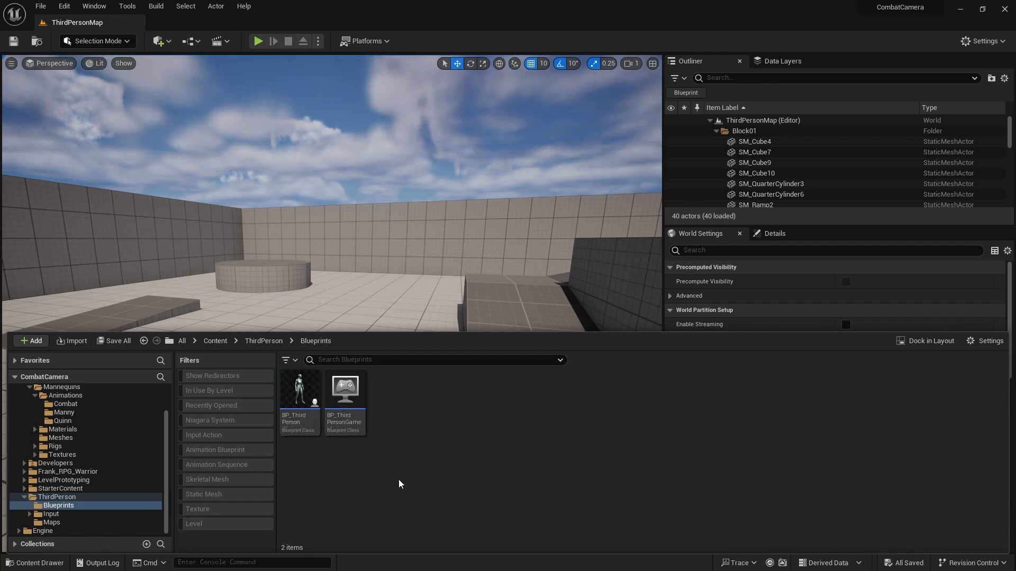
pyautogui.click(252, 343)
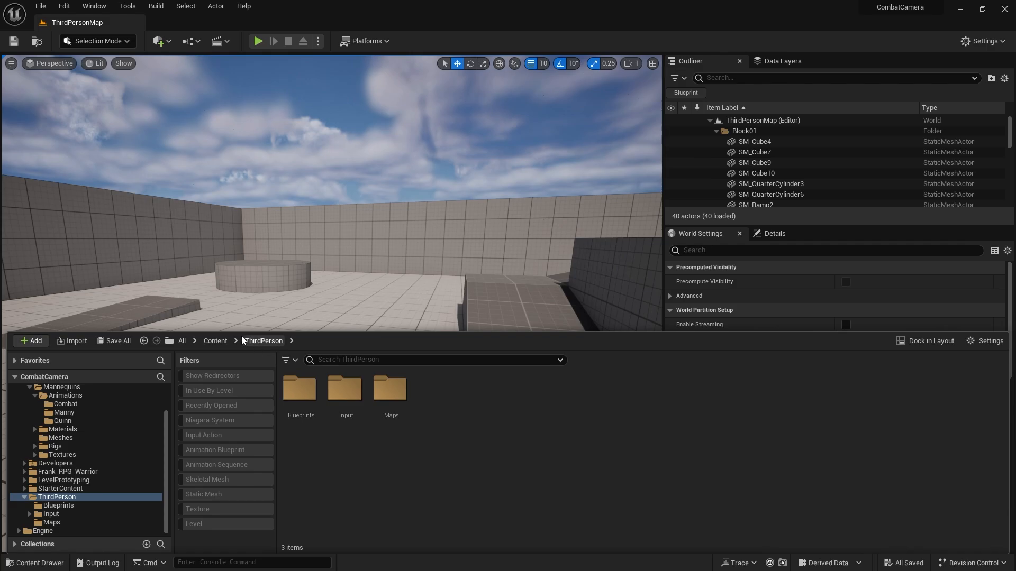
pyautogui.click(215, 341)
pyautogui.doubleClick(299, 390)
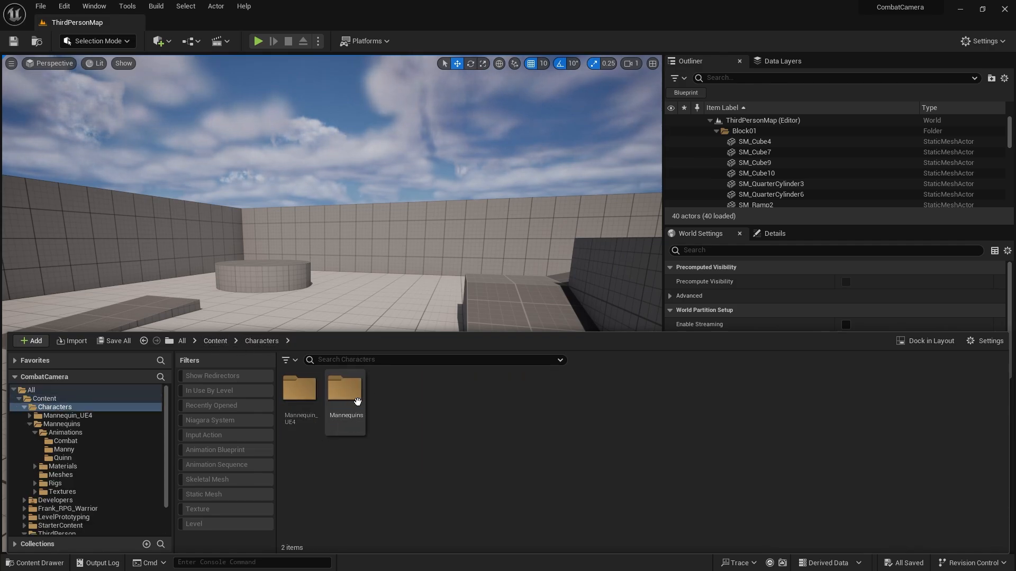
pyautogui.doubleClick(344, 390)
pyautogui.doubleClick(300, 392)
pyautogui.doubleClick(301, 394)
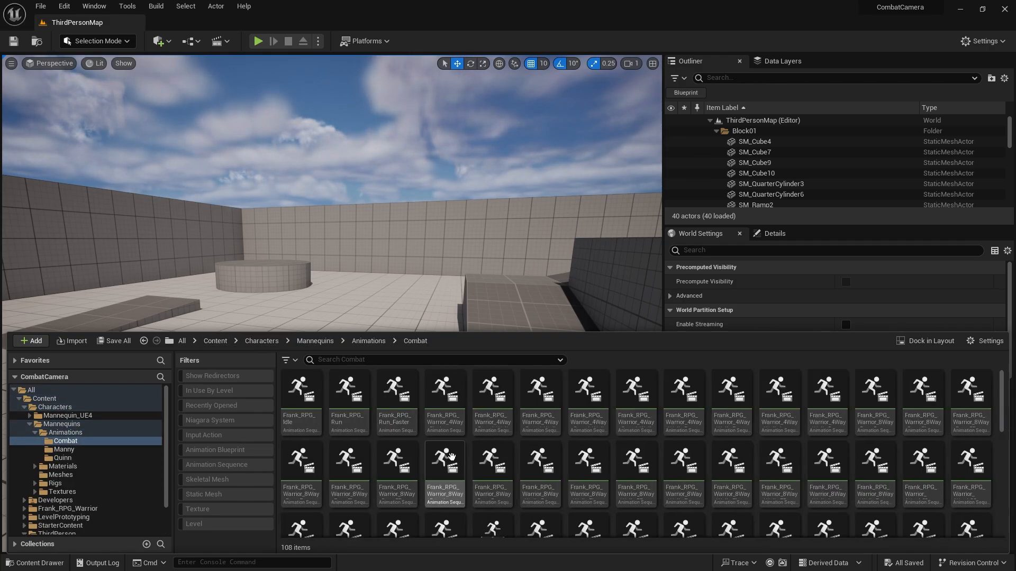
pyautogui.doubleClick(397, 469)
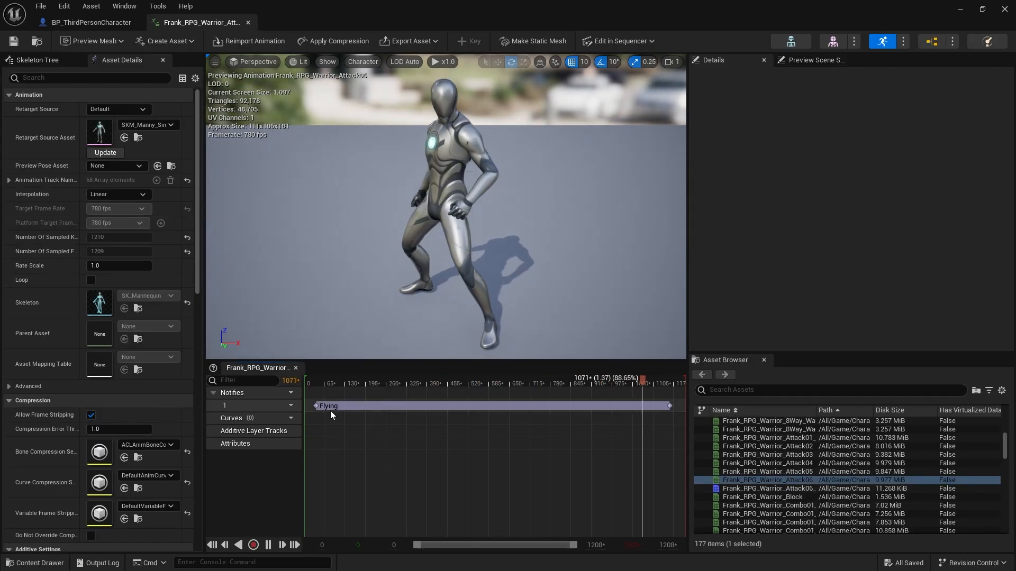
# Delete the Flying notify state from the Frank_RPG_Warrior_Attack06 animation, save the asset and close its editor.
pyautogui.click(334, 406)
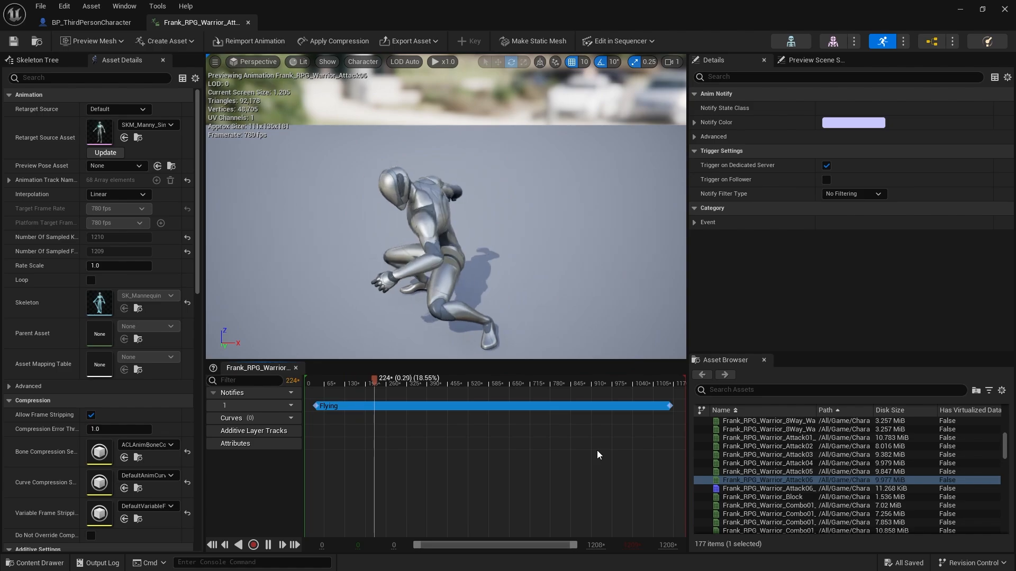
pyautogui.press('Delete')
pyautogui.click(13, 41)
pyautogui.click(247, 22)
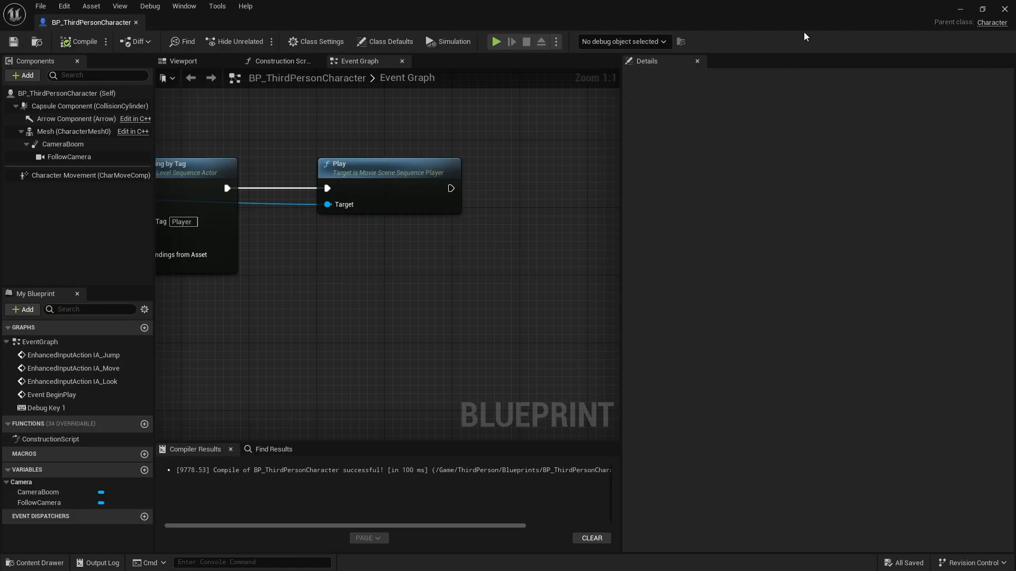
# Return to the level editor, play ThirdPersonMap to test the attack without the Flying notify, and end the play session.
pyautogui.click(960, 10)
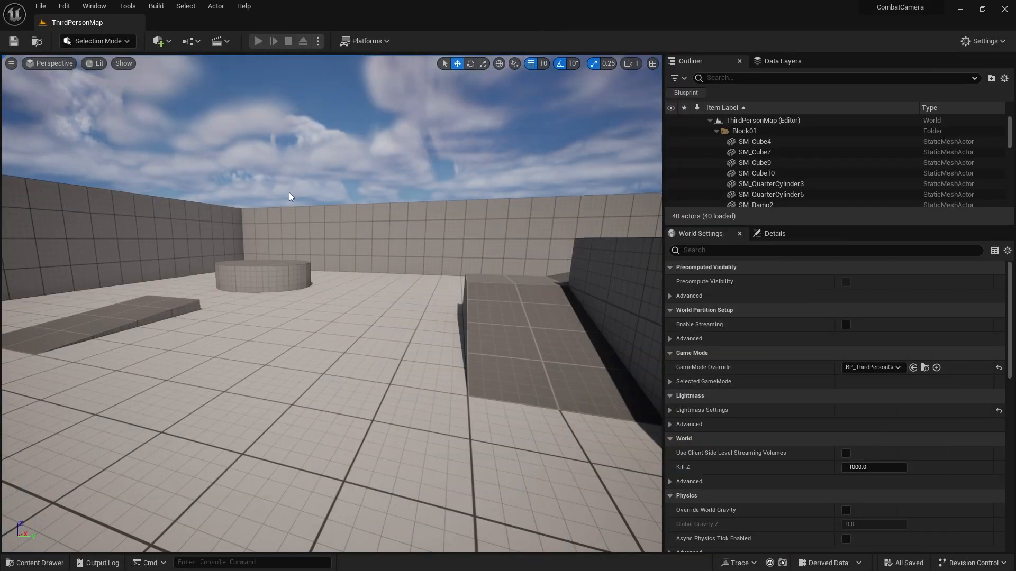
pyautogui.hotkey('alt', 'p')
pyautogui.press('w')
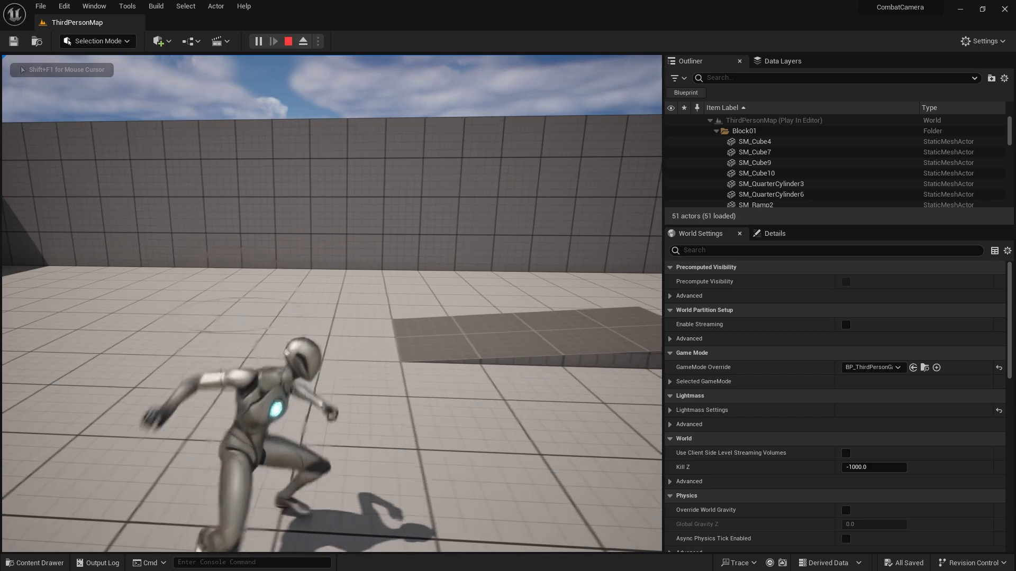
pyautogui.press('Escape')
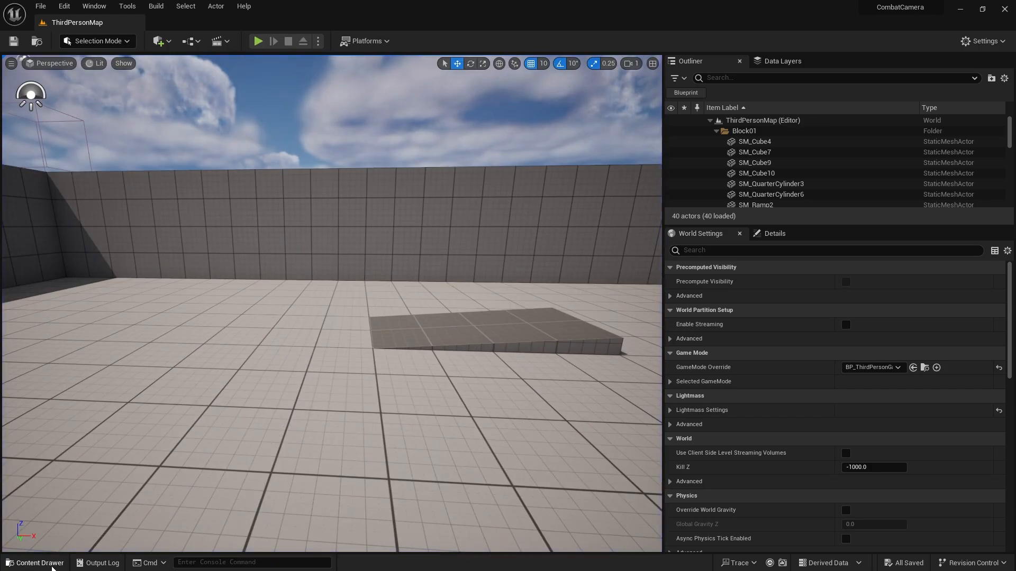
# Open the Dev_Anim level from the ThirdPerson/Maps content folder.
pyautogui.click(52, 563)
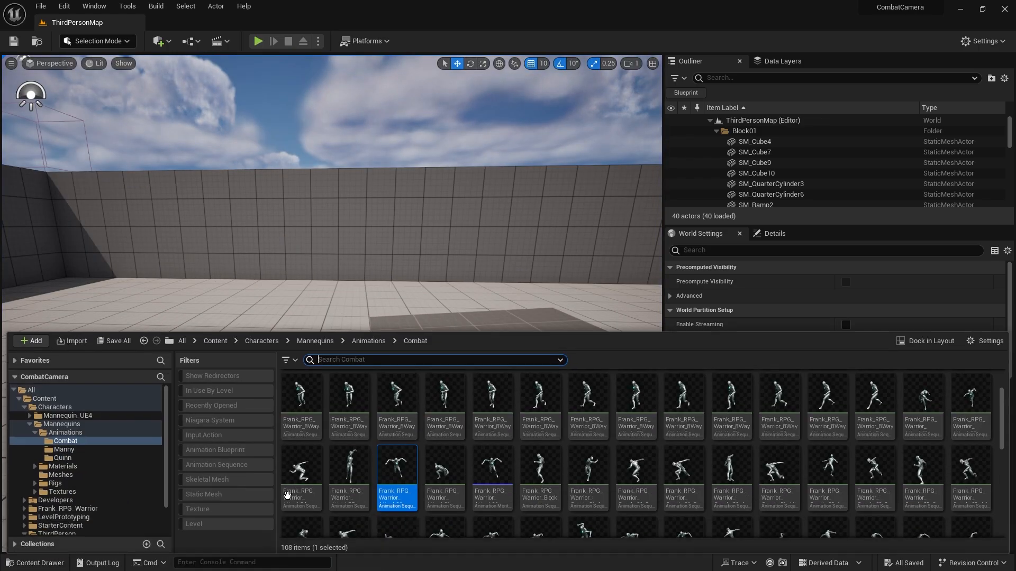
pyautogui.click(215, 340)
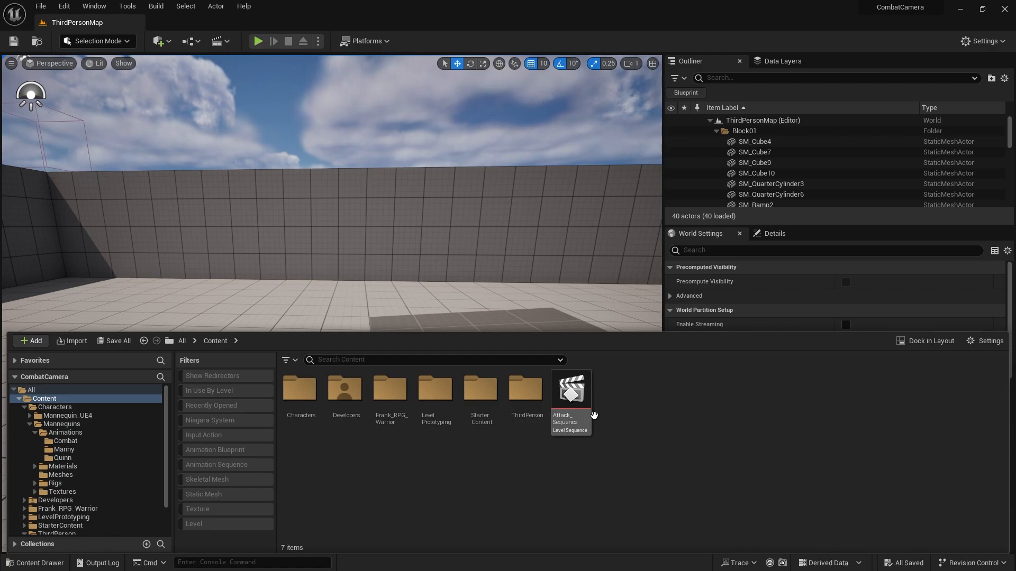
pyautogui.doubleClick(527, 400)
pyautogui.doubleClick(391, 418)
pyautogui.doubleClick(299, 399)
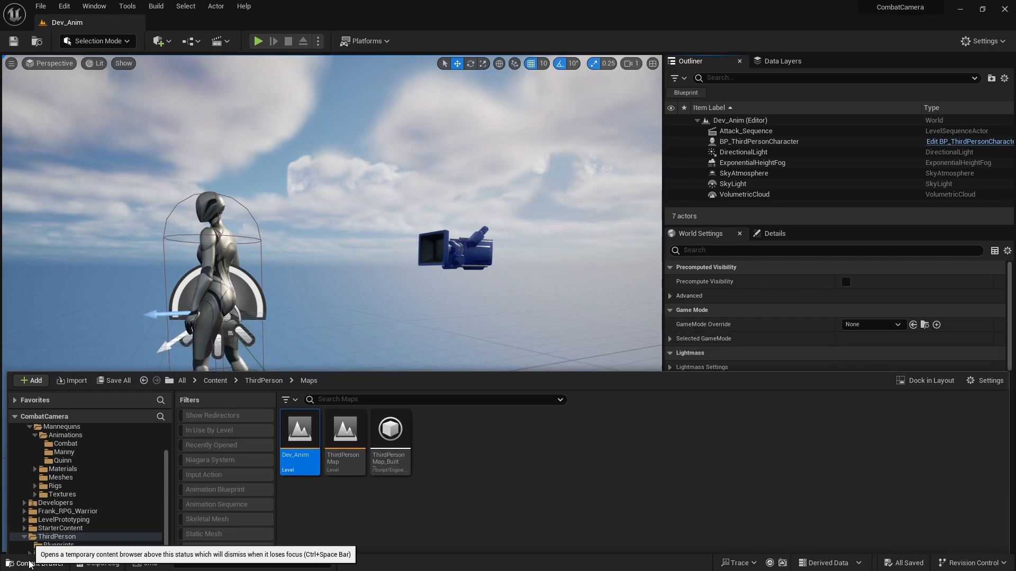
# Open the Attack_Sequence level sequence from the Content folder and frame the character in the viewport.
pyautogui.click(35, 563)
pyautogui.moveTo(386, 349); pyautogui.dragTo(201, 368, button='right')
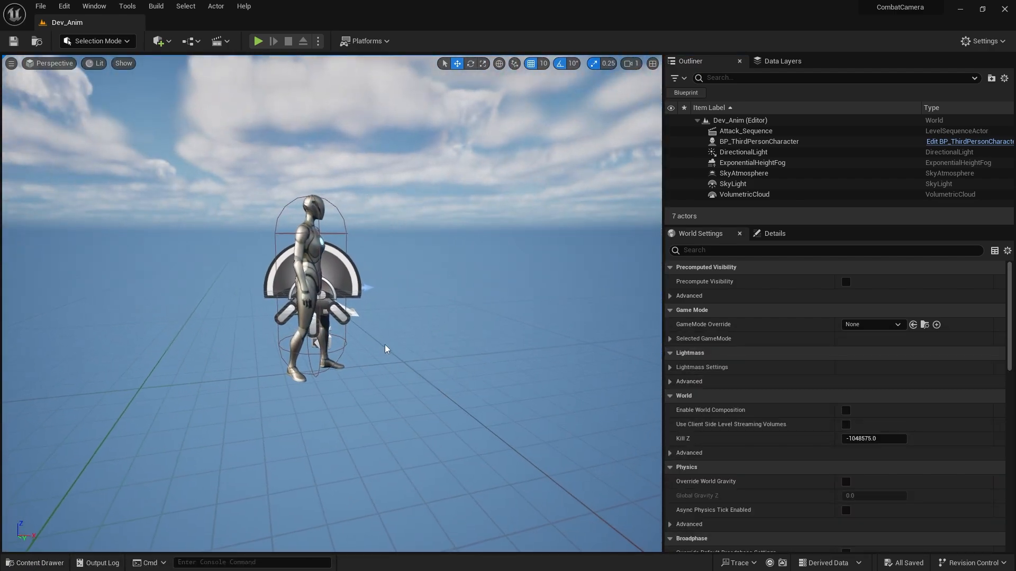
pyautogui.click(22, 561)
pyautogui.click(209, 342)
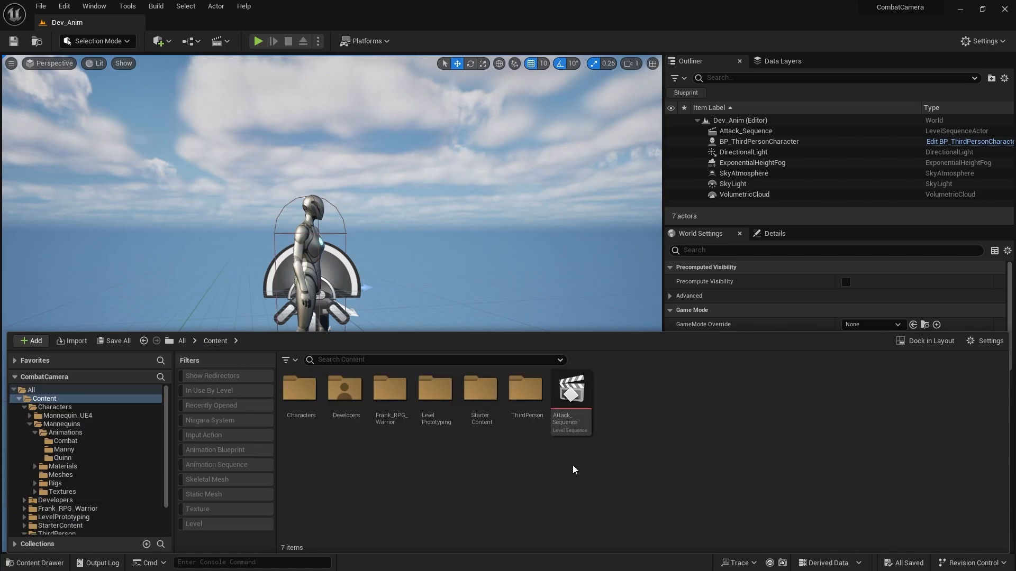
pyautogui.doubleClick(565, 423)
pyautogui.moveTo(291, 216)
pyautogui.mouseDown(button='right')
pyautogui.moveTo(238, 208)
pyautogui.moveTo(423, 197)
pyautogui.moveTo(534, 217)
pyautogui.moveTo(306, 203)
pyautogui.mouseUp(button='right')
pyautogui.press('s')
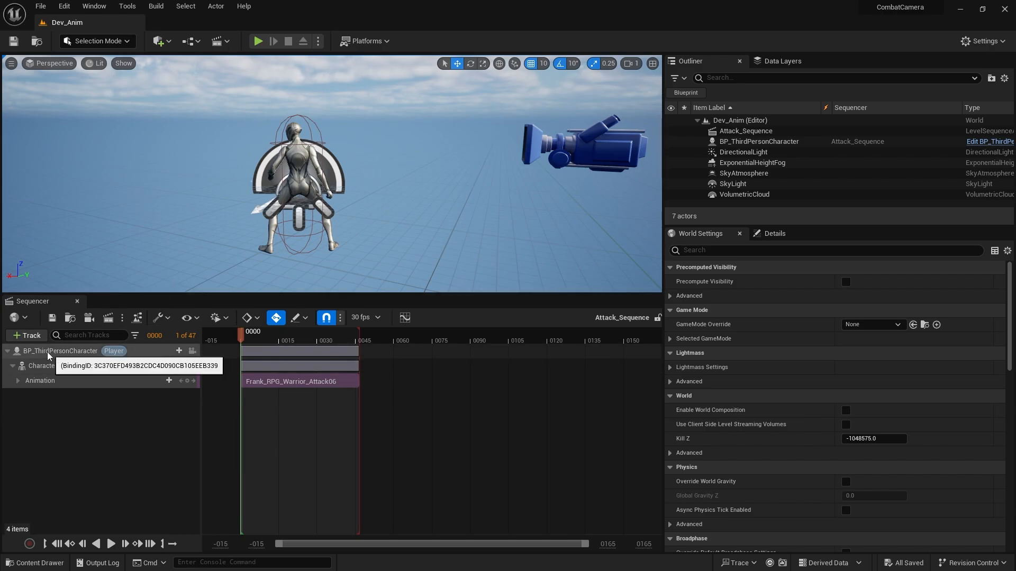
# Add the CharMoveComp component to the Player-tagged BP_ThirdPersonCharacter binding in the sequence.
pyautogui.click(179, 352)
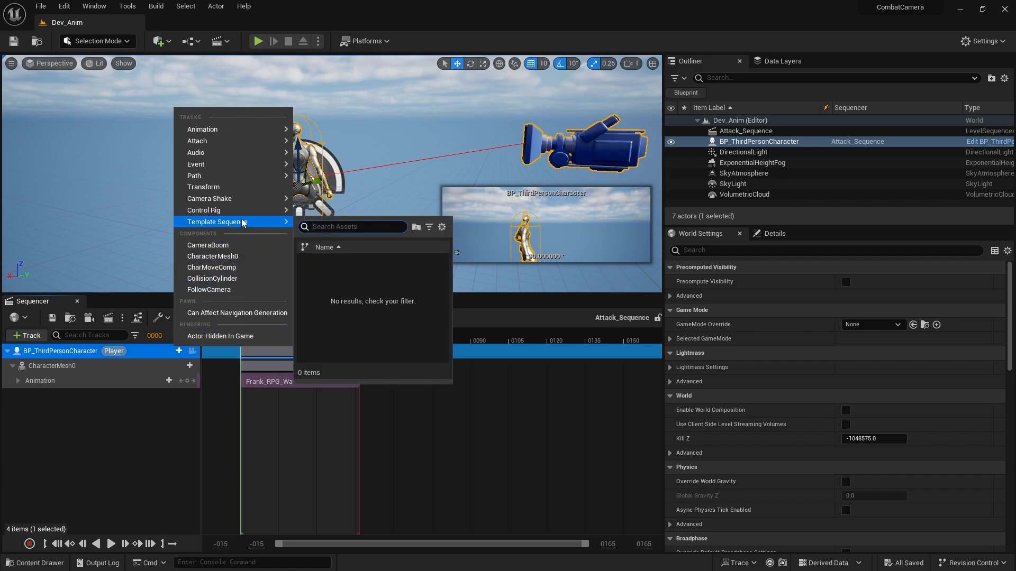
pyautogui.moveTo(227, 211)
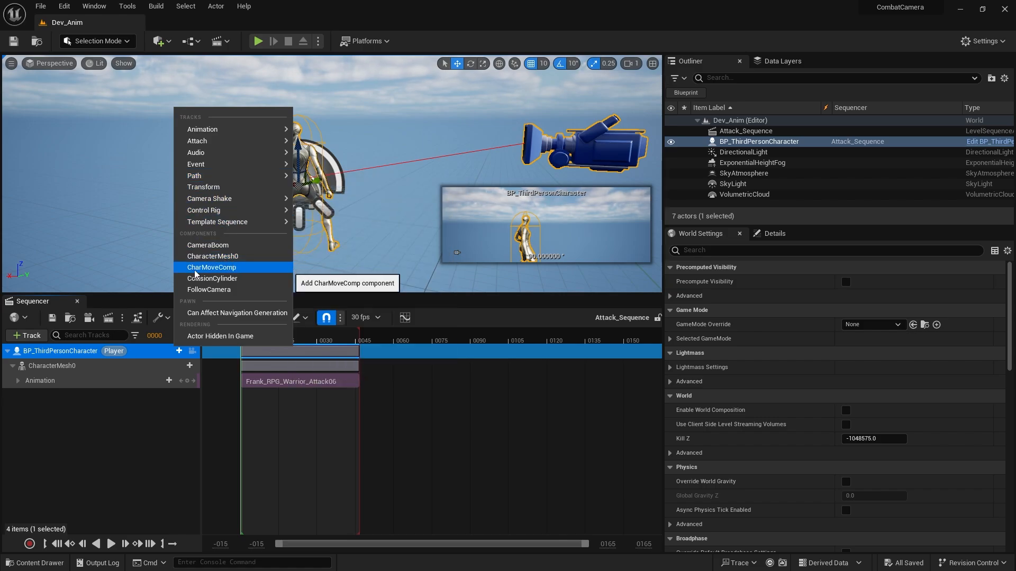
pyautogui.click(220, 269)
pyautogui.click(78, 461)
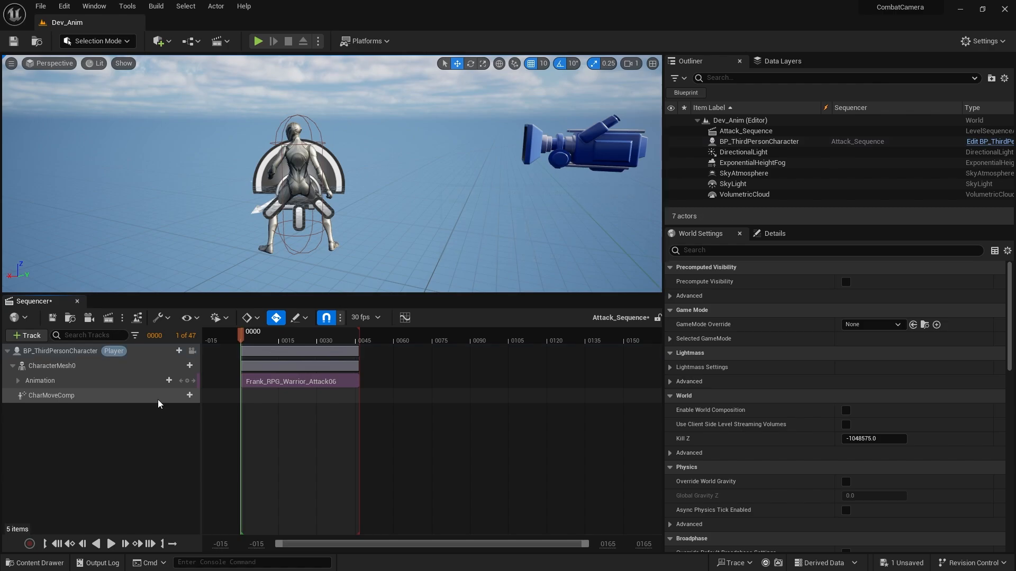
# Add a Trigger event track under CharMoveComp and place an event key on it at frame 1.
pyautogui.moveTo(279, 340); pyautogui.dragTo(245, 333)
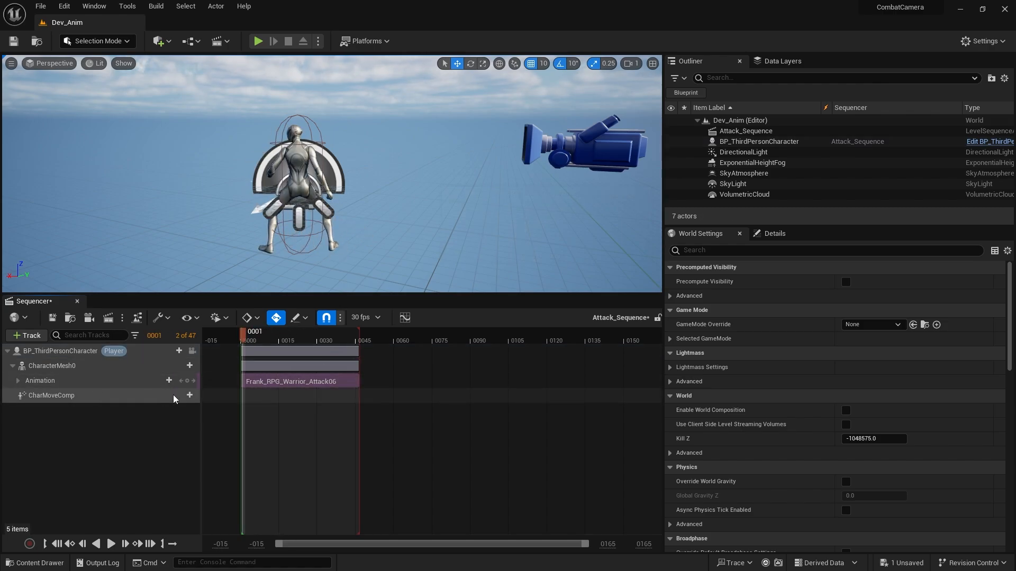
pyautogui.click(189, 395)
pyautogui.moveTo(226, 421)
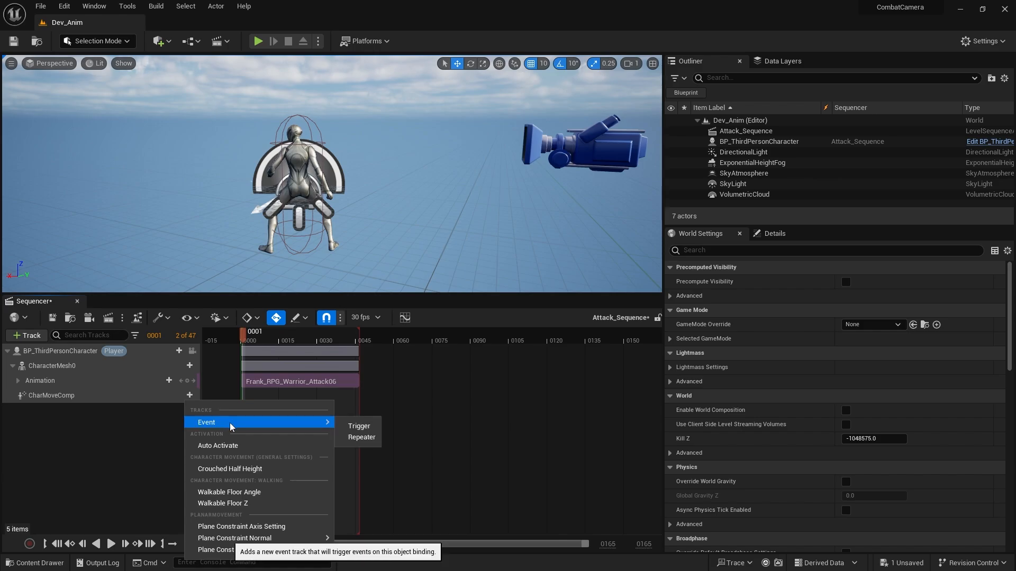
pyautogui.click(358, 428)
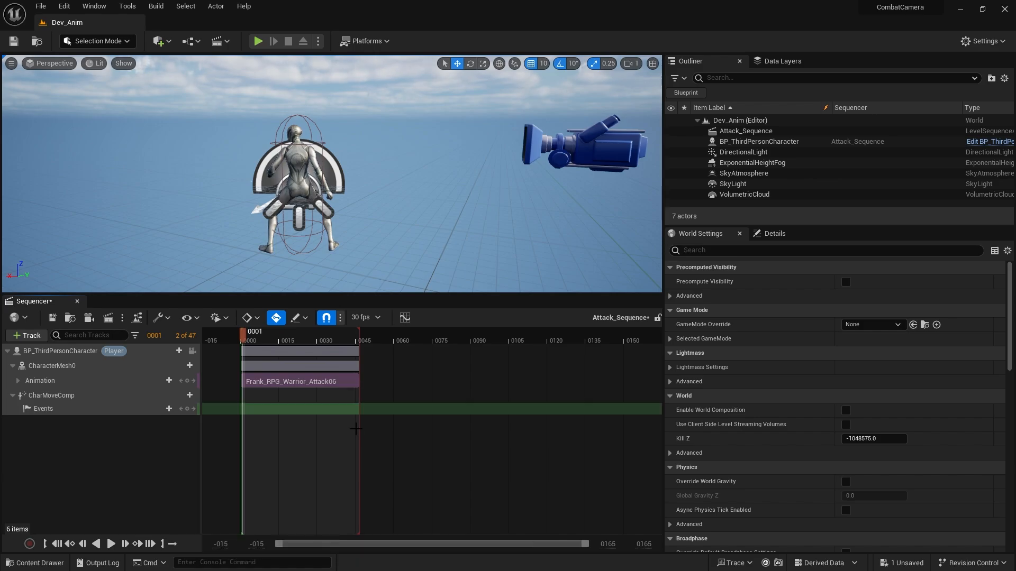
pyautogui.click(187, 409)
pyautogui.click(147, 410)
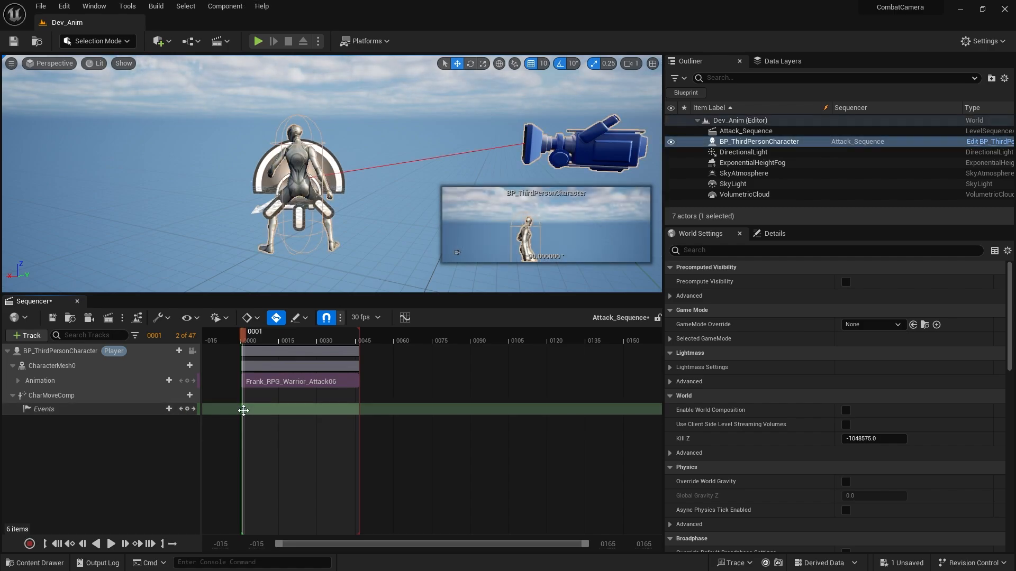
# Quick-bind the frame 1 event key to Set Movement Mode and line up the resulting node with CharMoveComp_Event in the director blueprint.
pyautogui.rightClick(243, 411)
pyautogui.moveTo(283, 419)
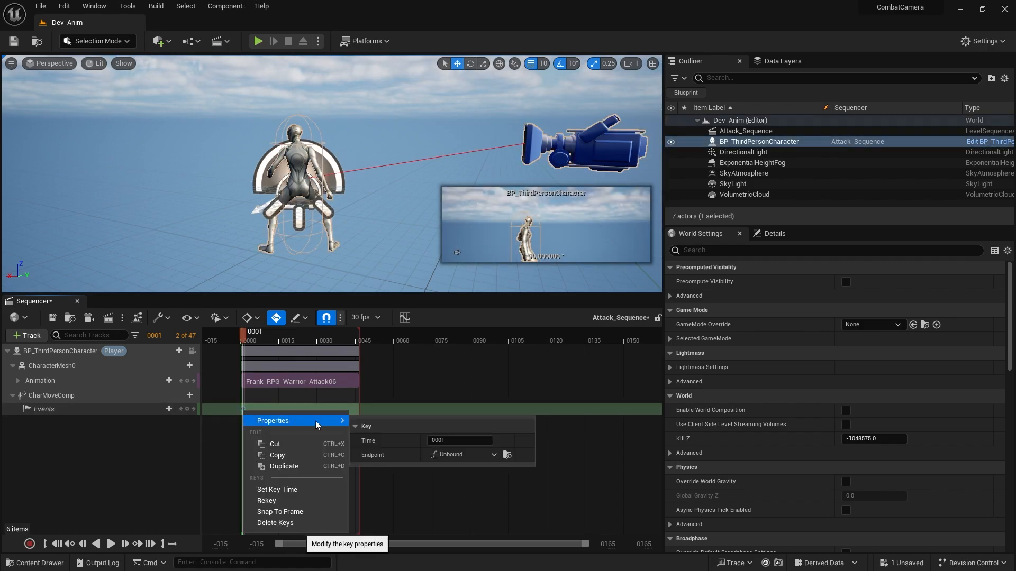
pyautogui.click(452, 456)
pyautogui.moveTo(484, 481)
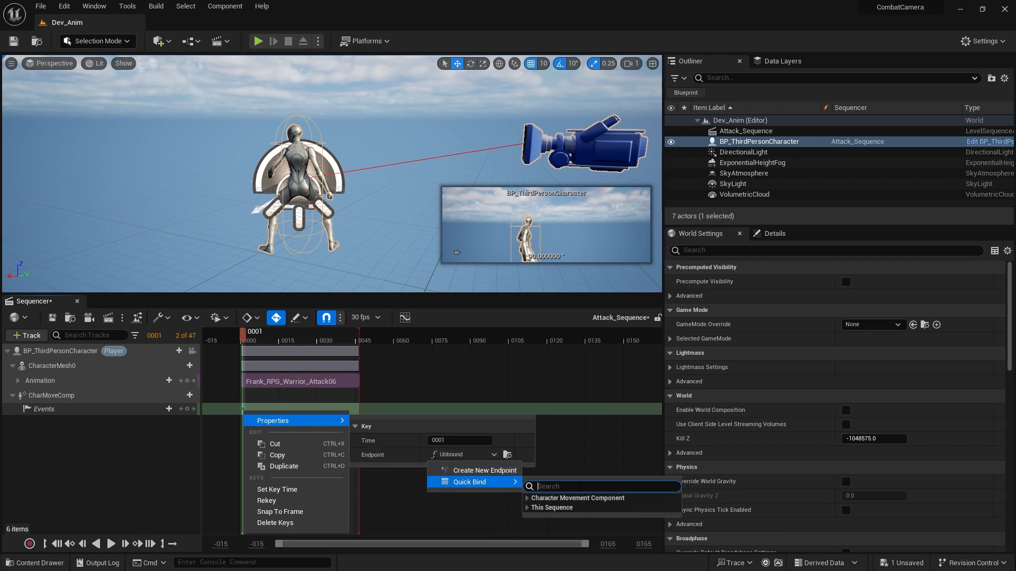
pyautogui.write('mode')
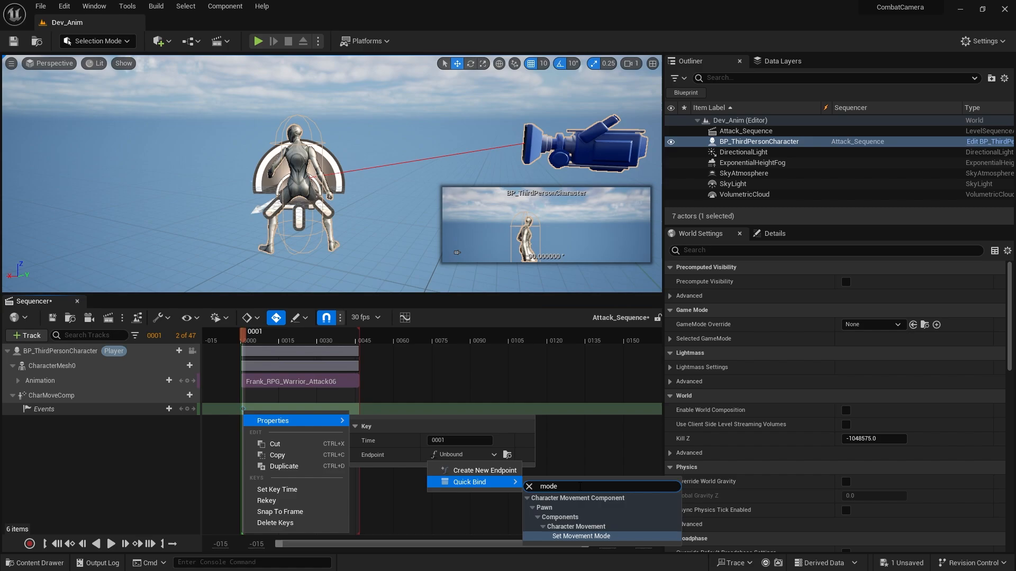
pyautogui.click(570, 536)
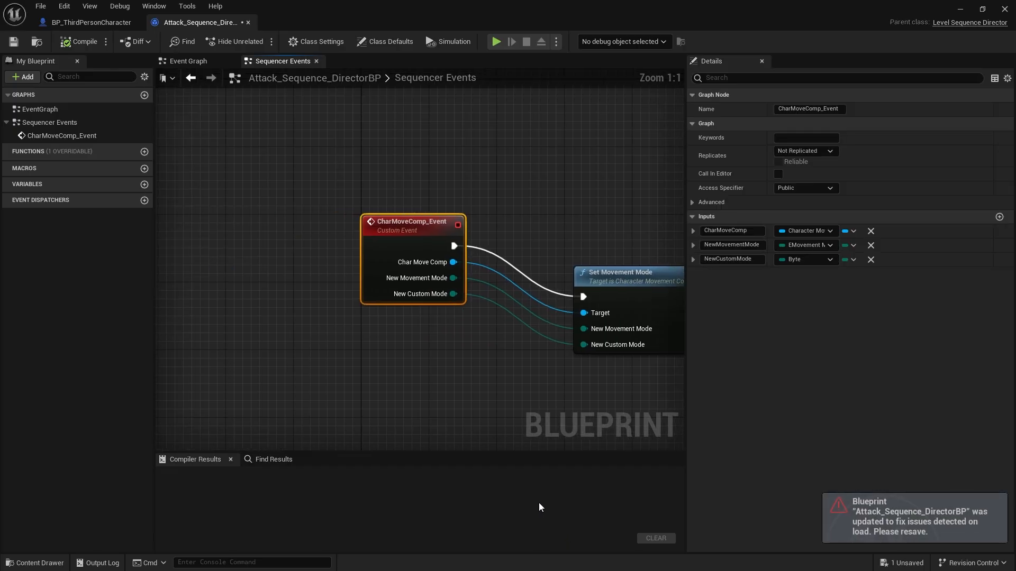
pyautogui.moveTo(452, 295); pyautogui.dragTo(429, 243)
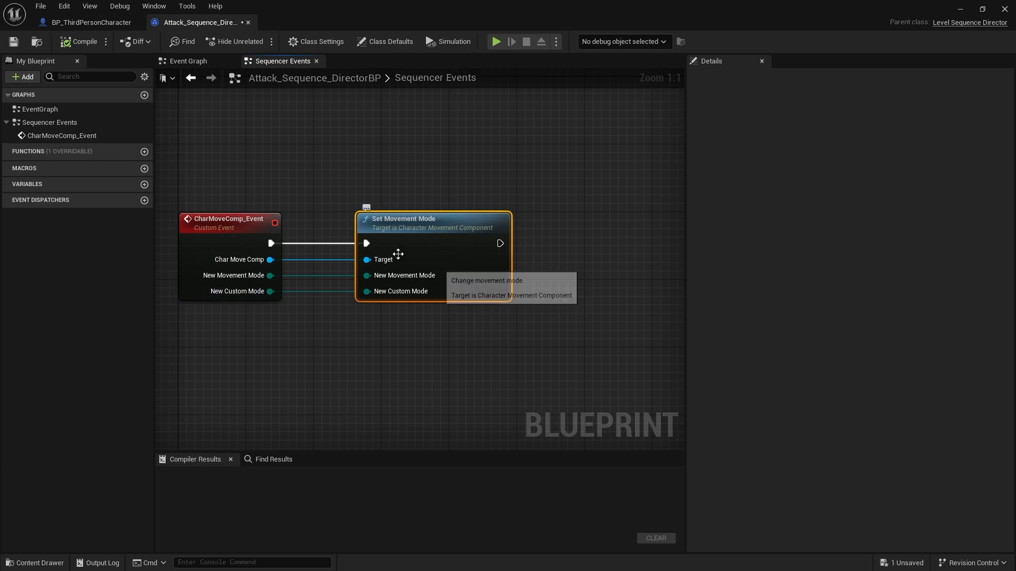
# Save the director blueprint and choose the New Movement Mode payload for the frame 1 event key in Attack_Sequence.
pyautogui.click(13, 42)
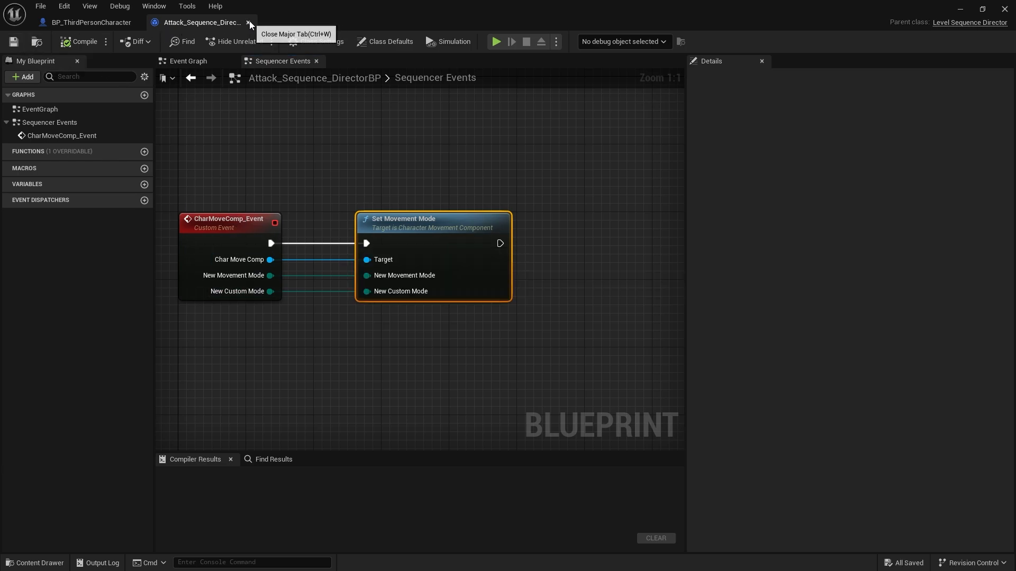
pyautogui.doubleClick(961, 17)
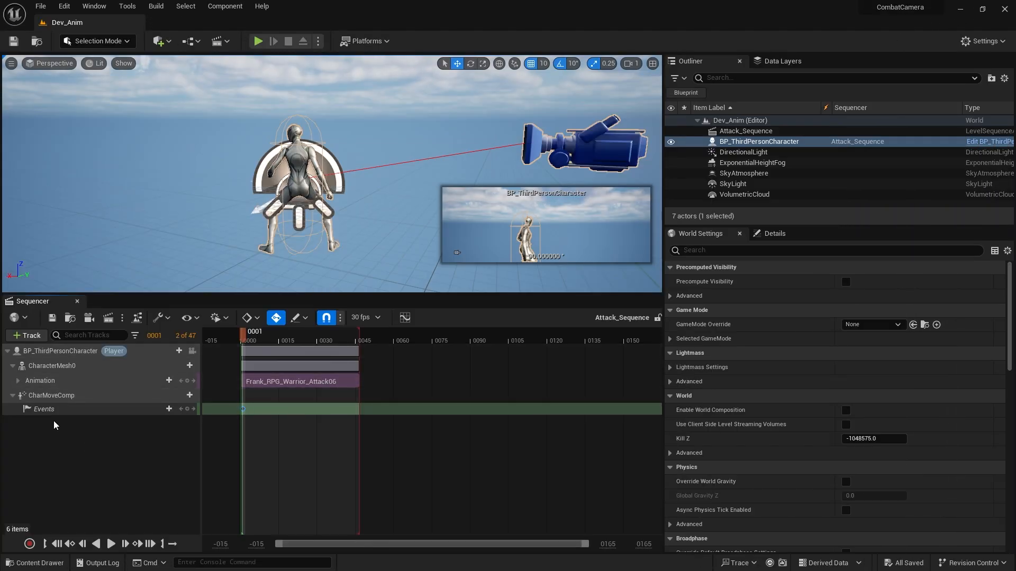
pyautogui.rightClick(243, 410)
pyautogui.moveTo(294, 427)
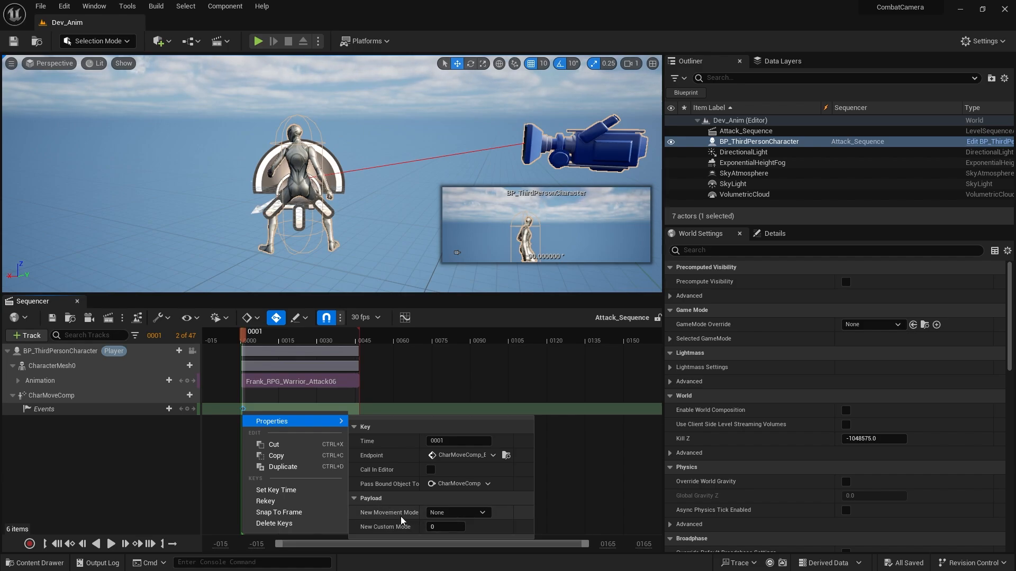
pyautogui.click(456, 513)
pyautogui.click(449, 491)
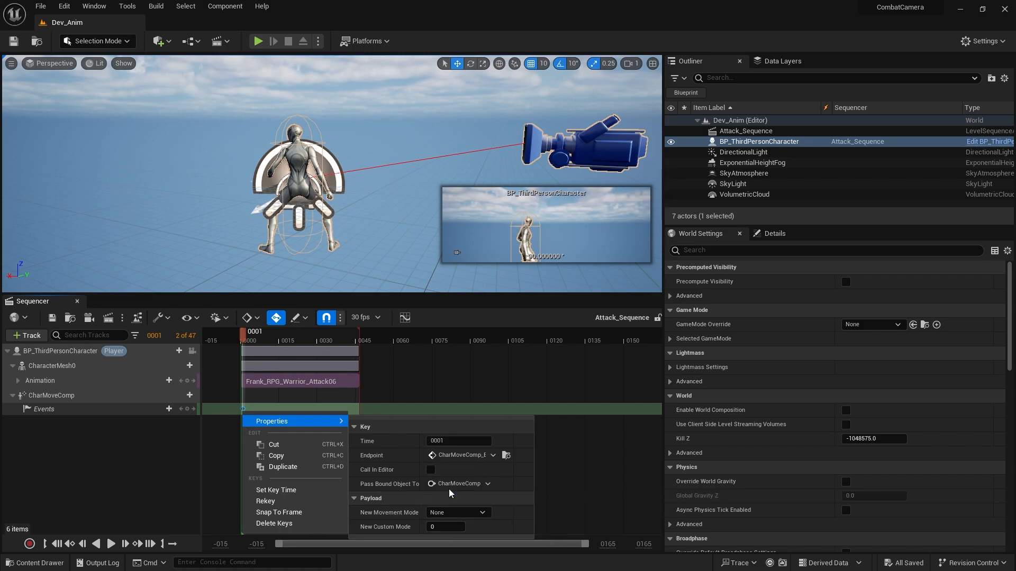
# Add an event key at frame 44 on the CharMoveComp Events track and quick-bind it to Set Movement Mode.
pyautogui.moveTo(260, 340); pyautogui.dragTo(354, 339)
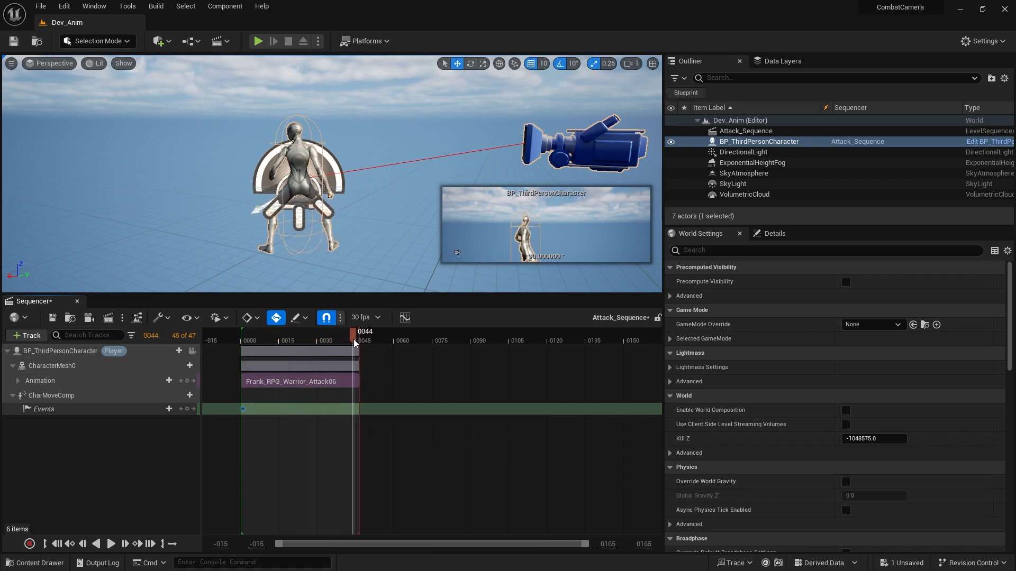
pyautogui.click(188, 409)
pyautogui.rightClick(351, 411)
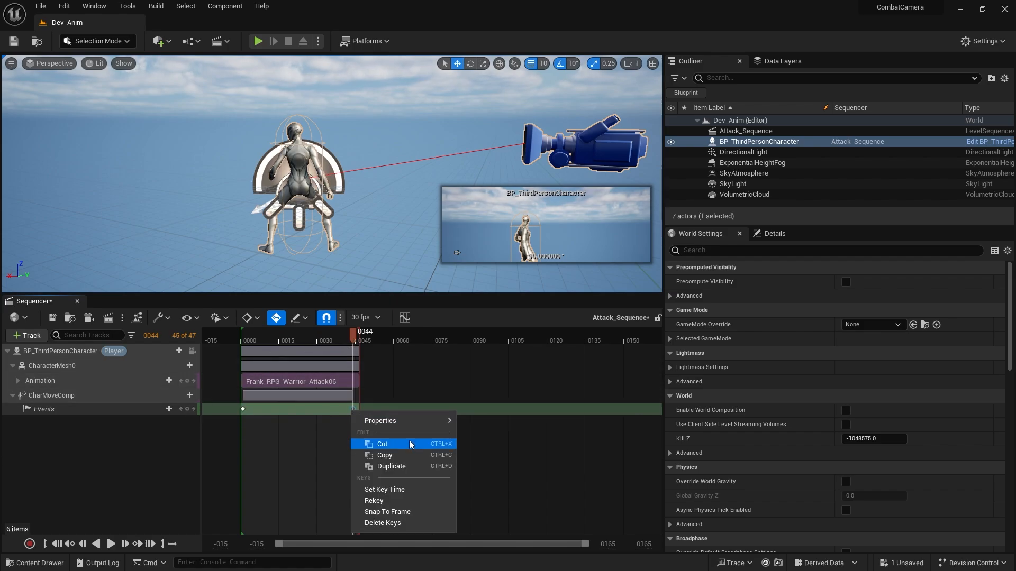
pyautogui.moveTo(405, 421)
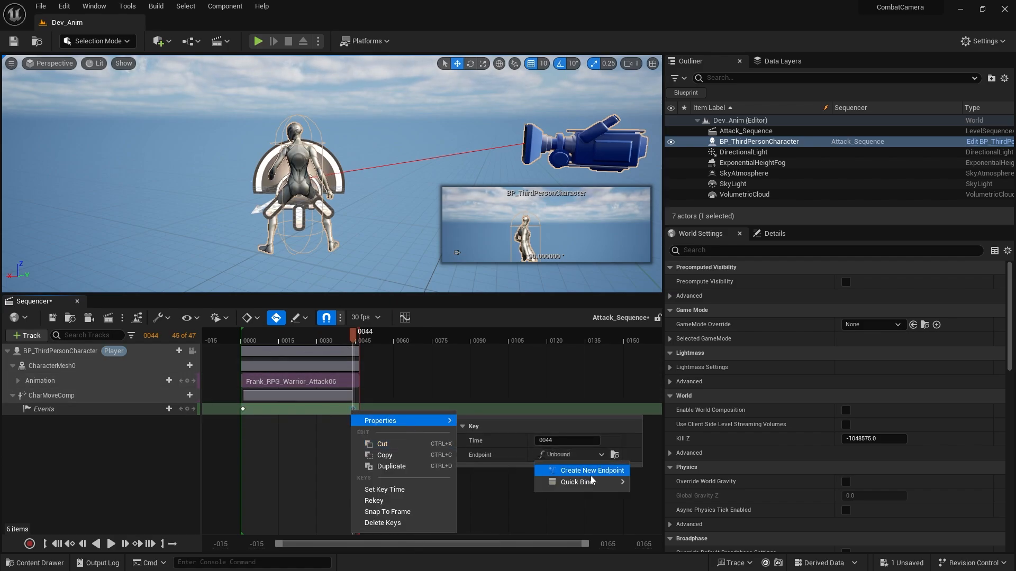
pyautogui.moveTo(595, 482)
pyautogui.click(637, 509)
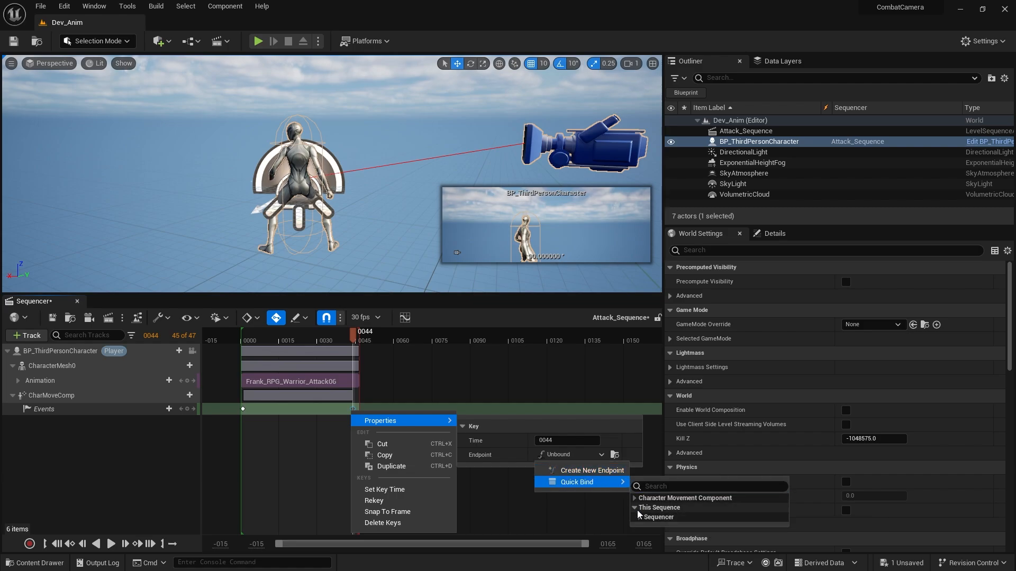
pyautogui.click(635, 500)
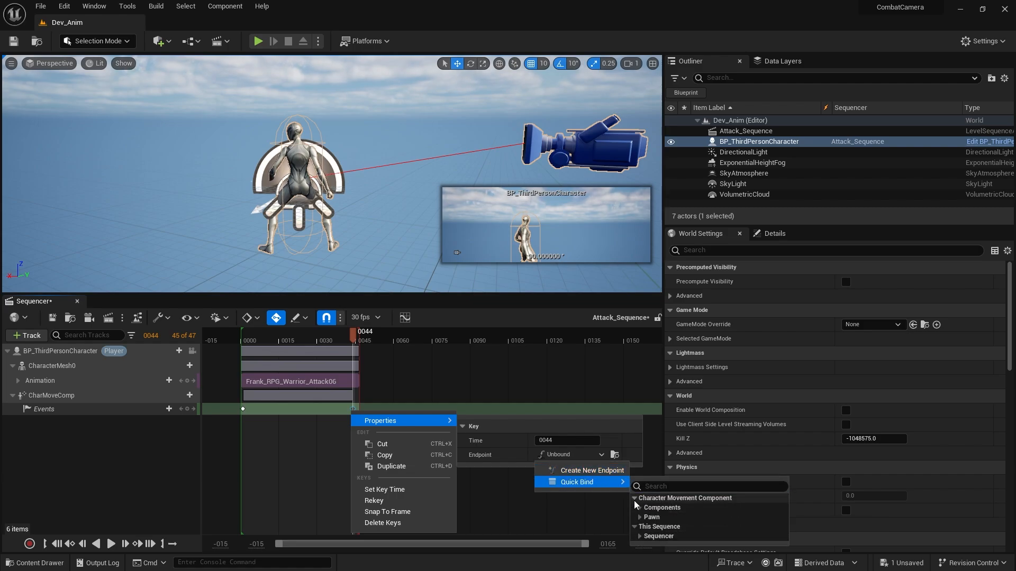
pyautogui.click(640, 536)
pyautogui.click(646, 545)
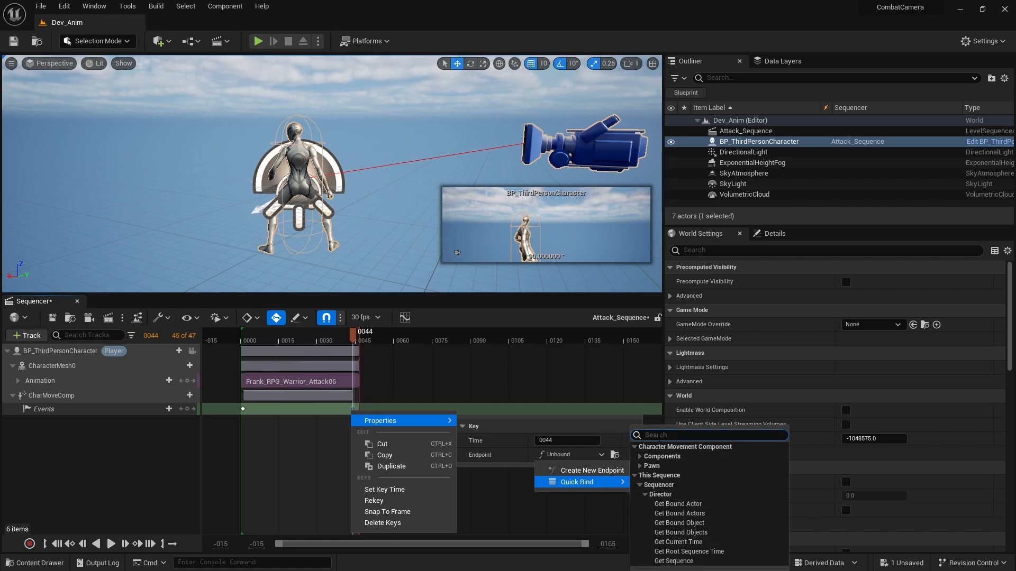
pyautogui.write('mod')
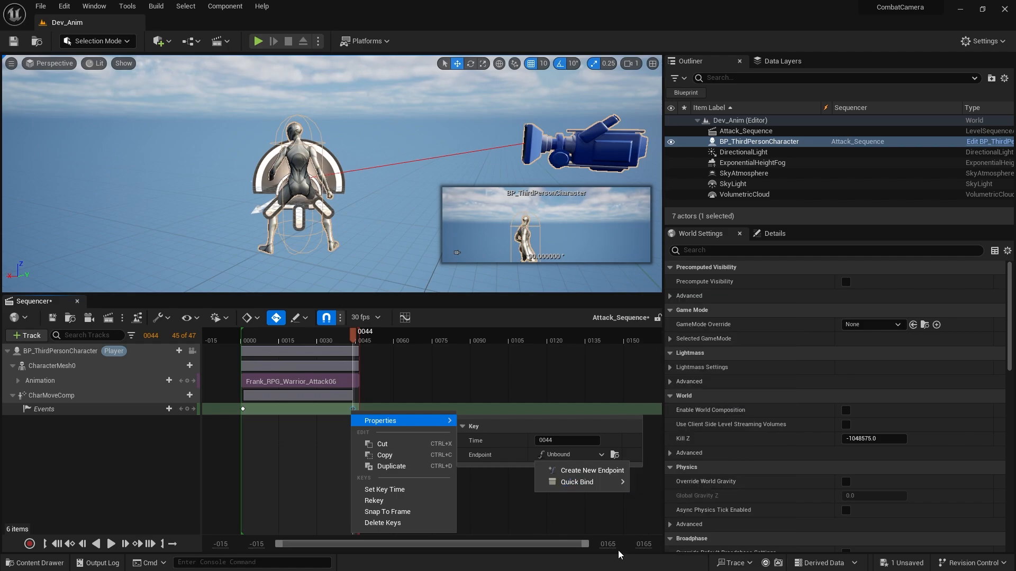
pyautogui.moveTo(582, 482)
pyautogui.write('mode')
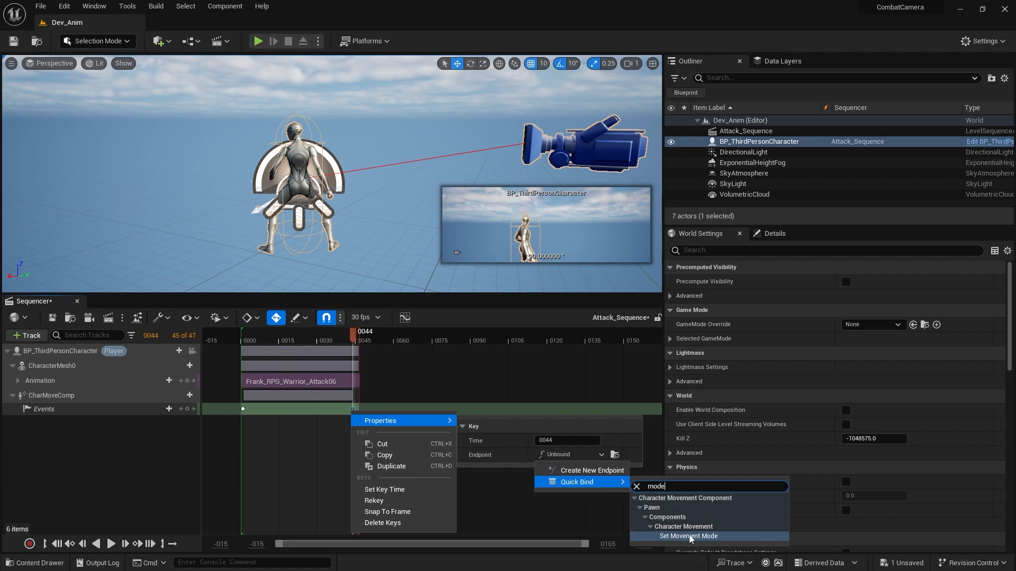
pyautogui.click(687, 536)
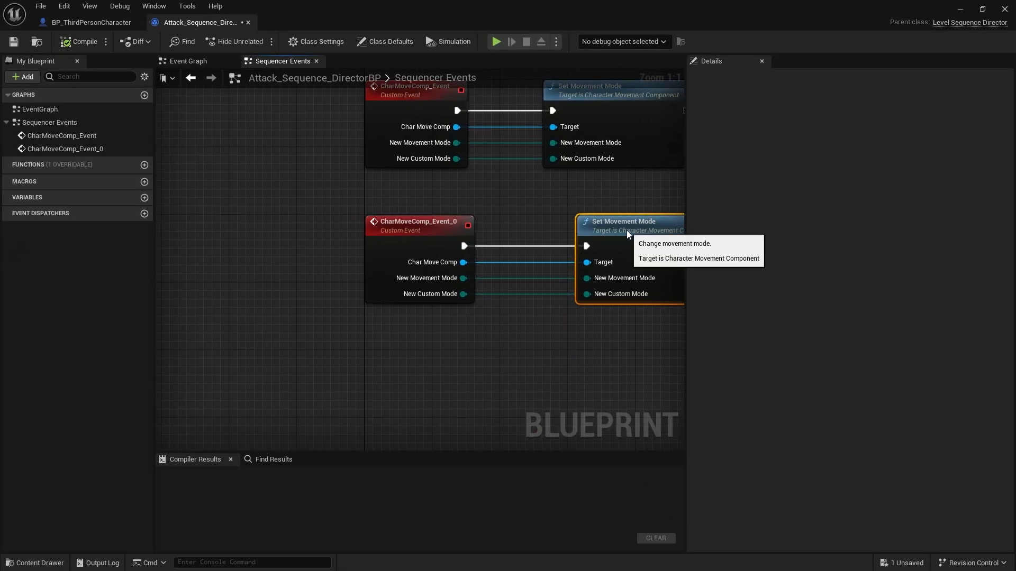
# Compile and close the director blueprint, and choose the New Movement Mode payload for the frame 44 event key.
pyautogui.click(99, 42)
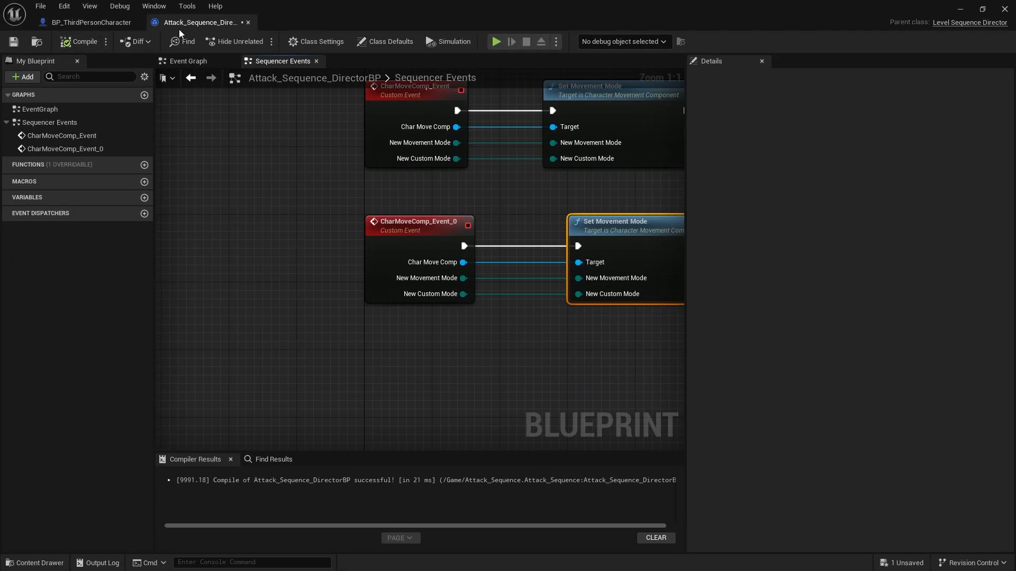
pyautogui.click(249, 21)
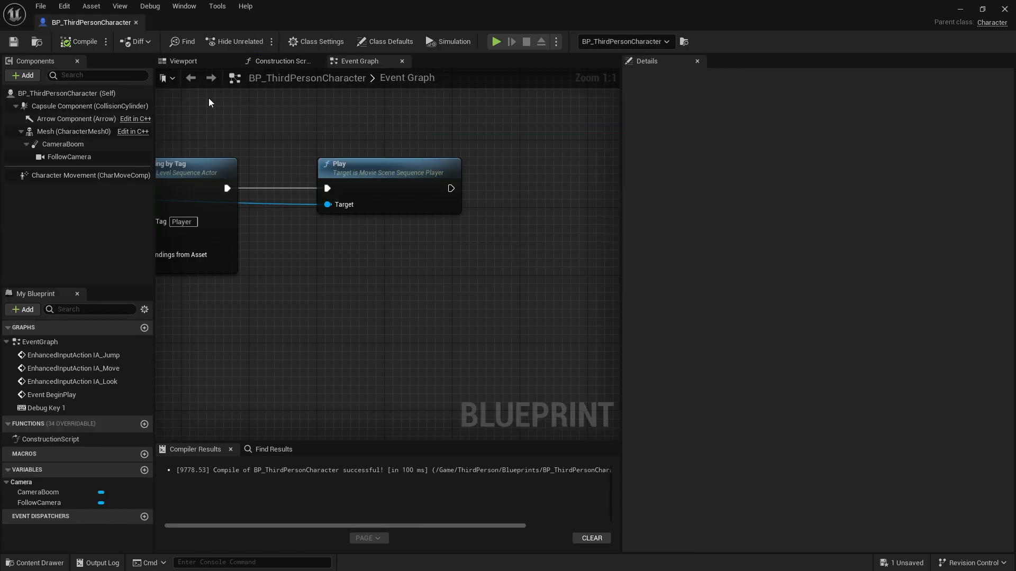
pyautogui.click(962, 8)
pyautogui.rightClick(350, 407)
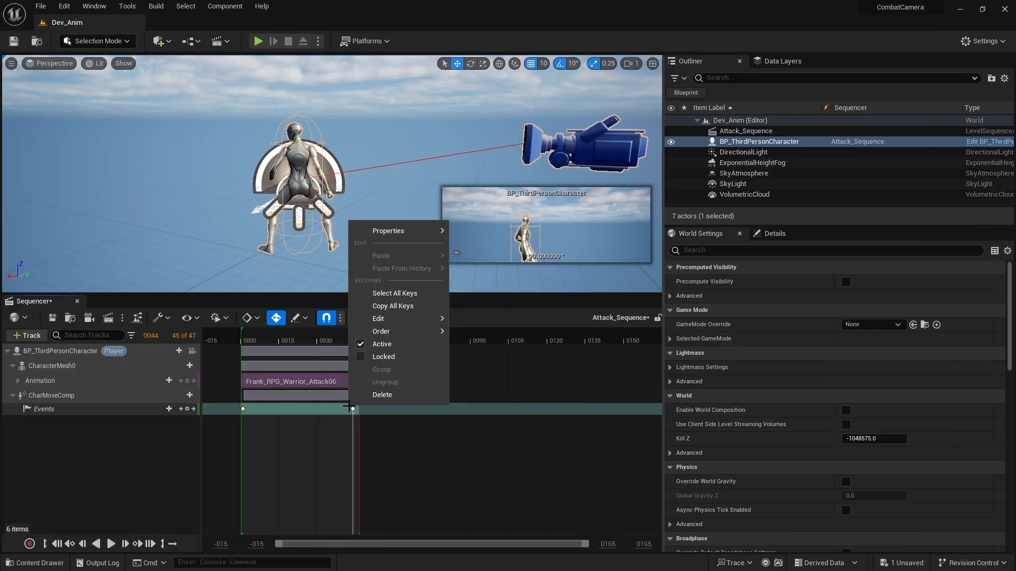
pyautogui.rightClick(354, 410)
pyautogui.moveTo(382, 420)
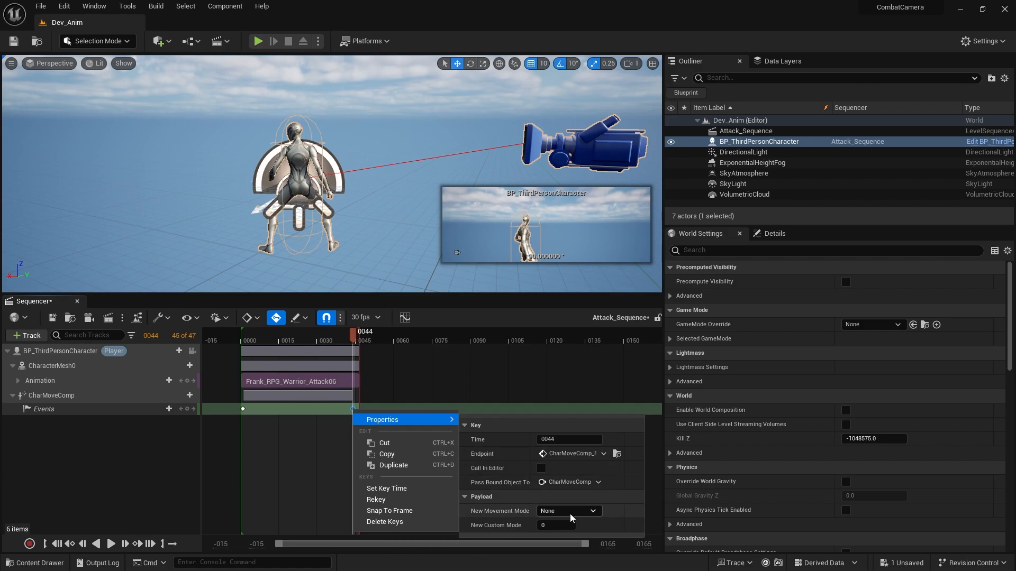
pyautogui.click(569, 514)
pyautogui.click(554, 450)
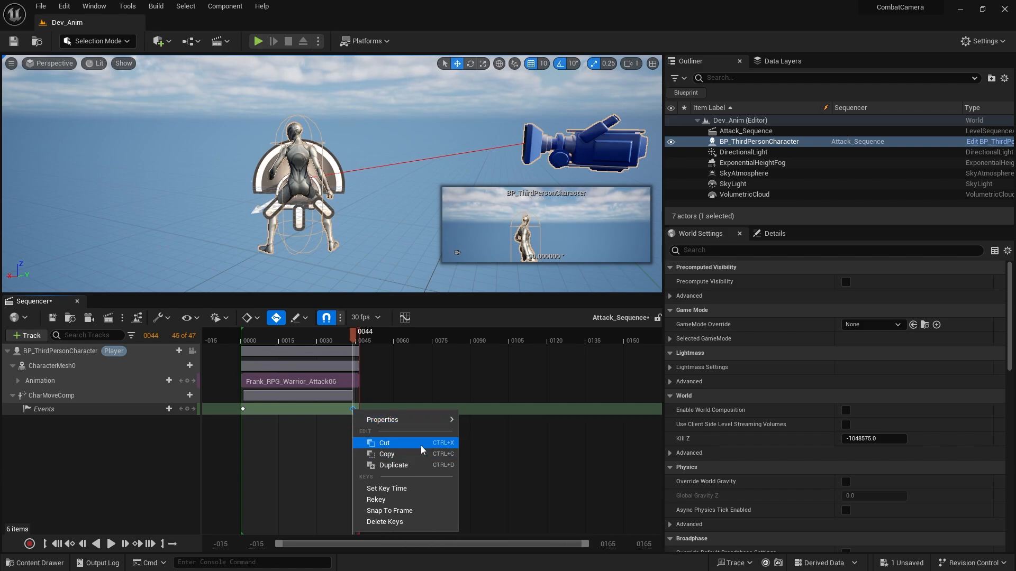
pyautogui.click(281, 455)
pyautogui.moveTo(255, 334); pyautogui.dragTo(357, 334)
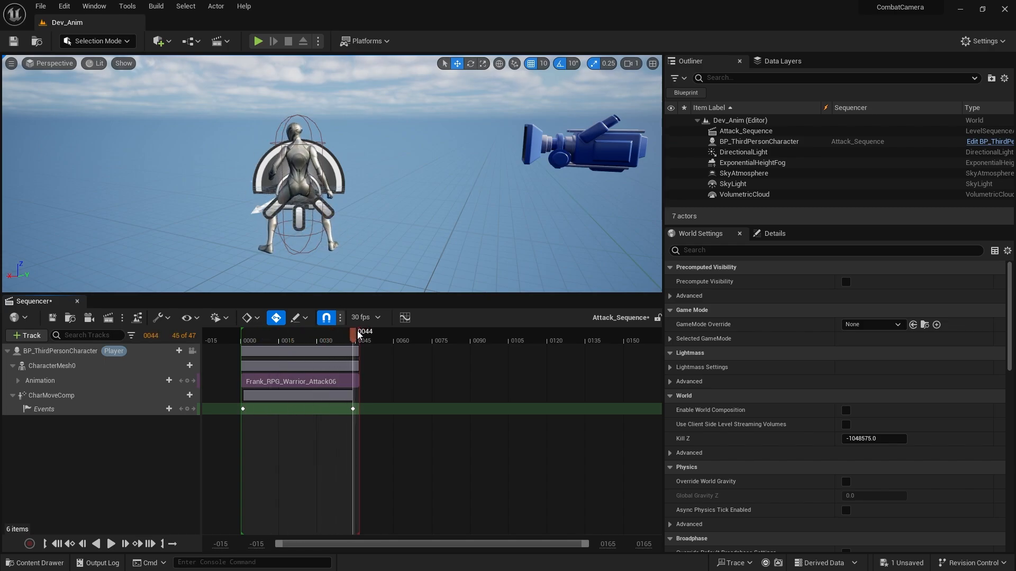
# Open the ThirdPersonMap level from the ThirdPerson Maps folder, saving the changed Attack_Sequence.
pyautogui.click(63, 564)
pyautogui.doubleClick(481, 392)
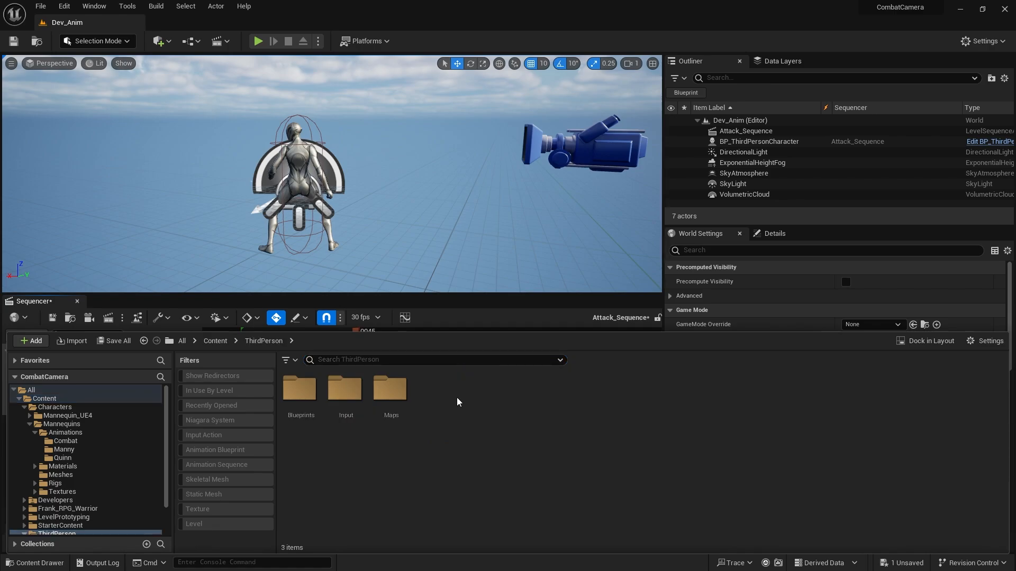
pyautogui.doubleClick(390, 390)
pyautogui.doubleClick(337, 392)
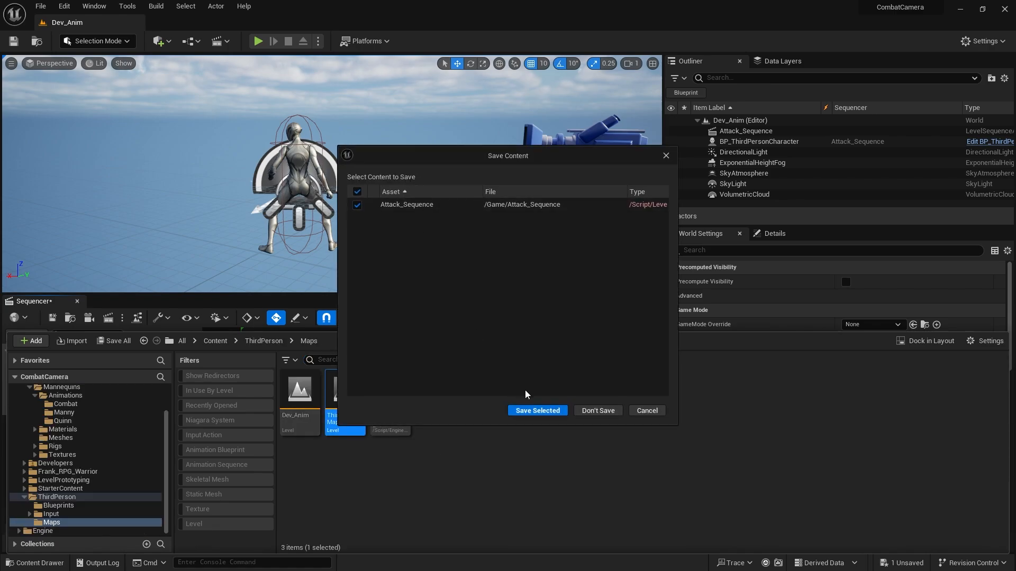
pyautogui.click(538, 411)
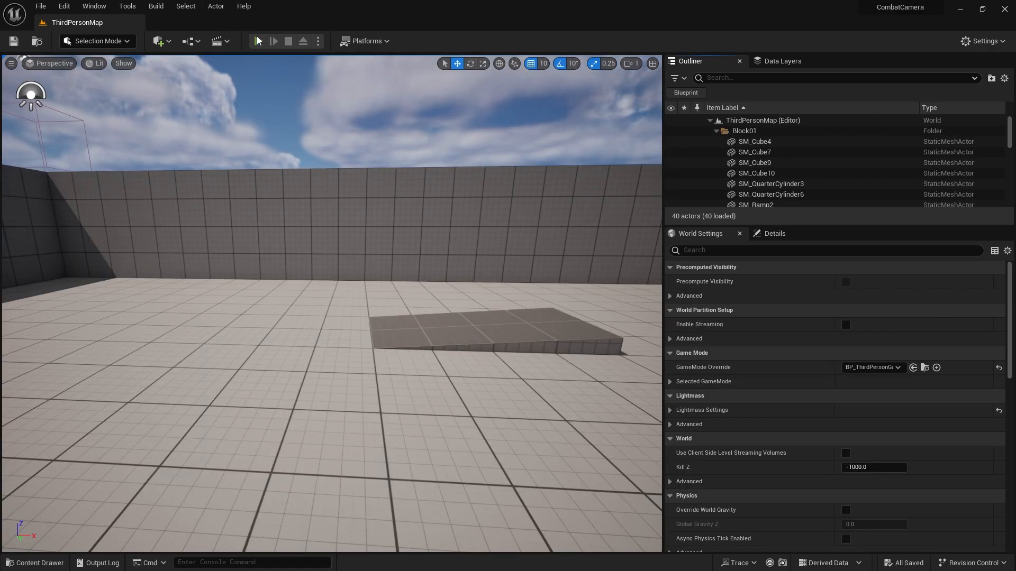
# Play-test ThirdPersonMap, triggering attacks and running around to check the character's movement during and after the sequence.
pyautogui.click(258, 41)
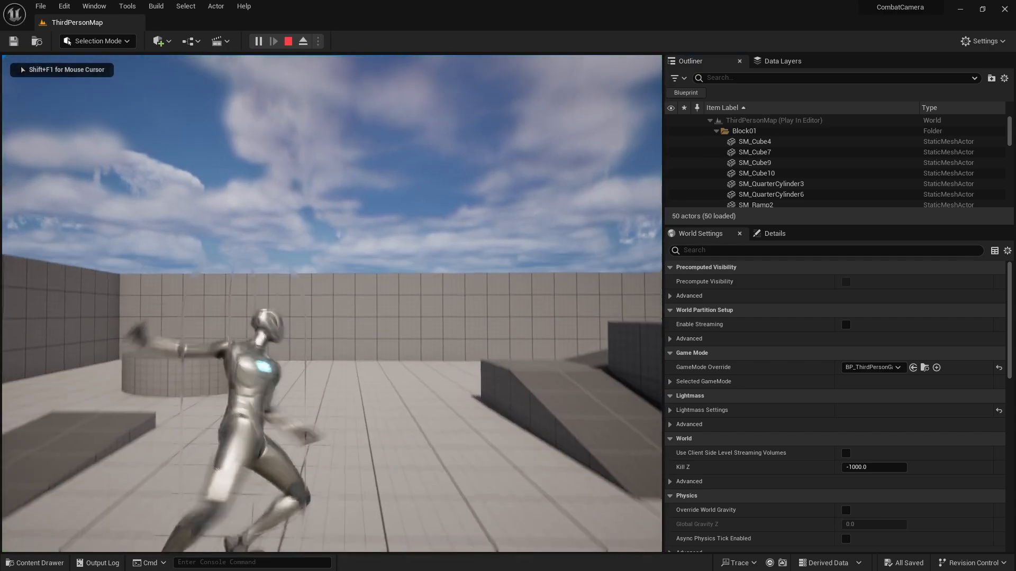
pyautogui.click(332, 304)
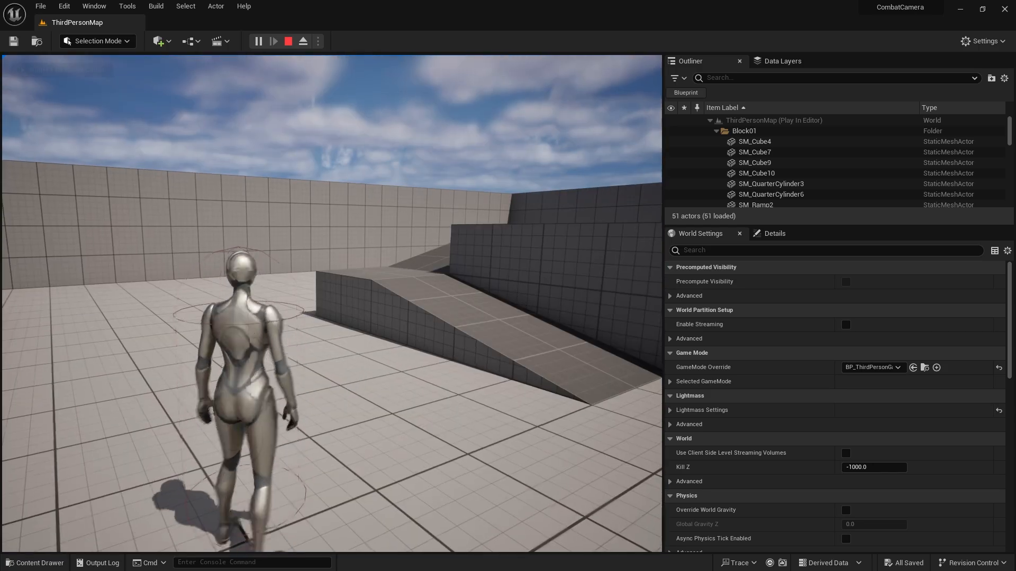
pyautogui.click(331, 304)
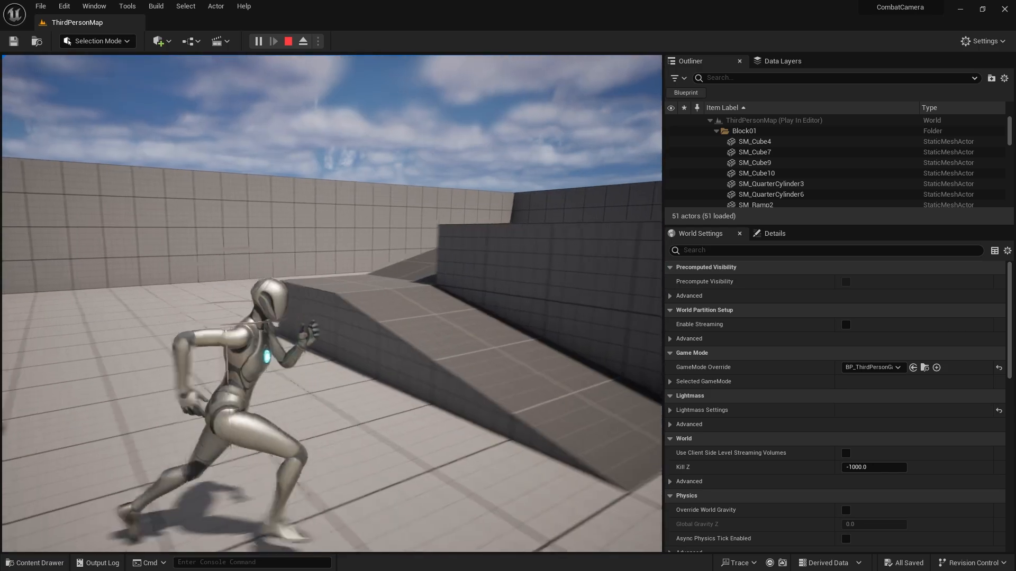
pyautogui.click(332, 304)
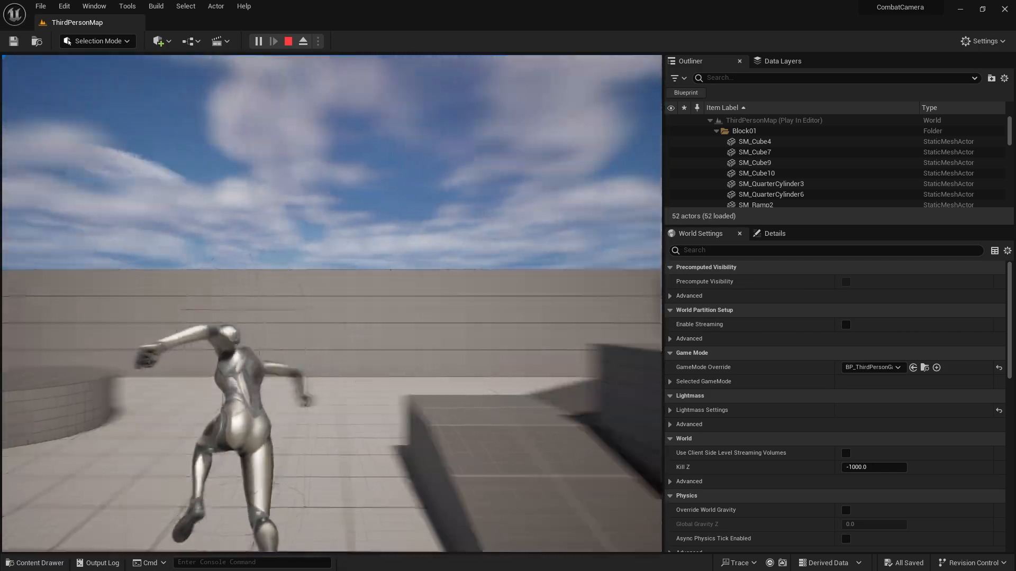
pyautogui.press('s')
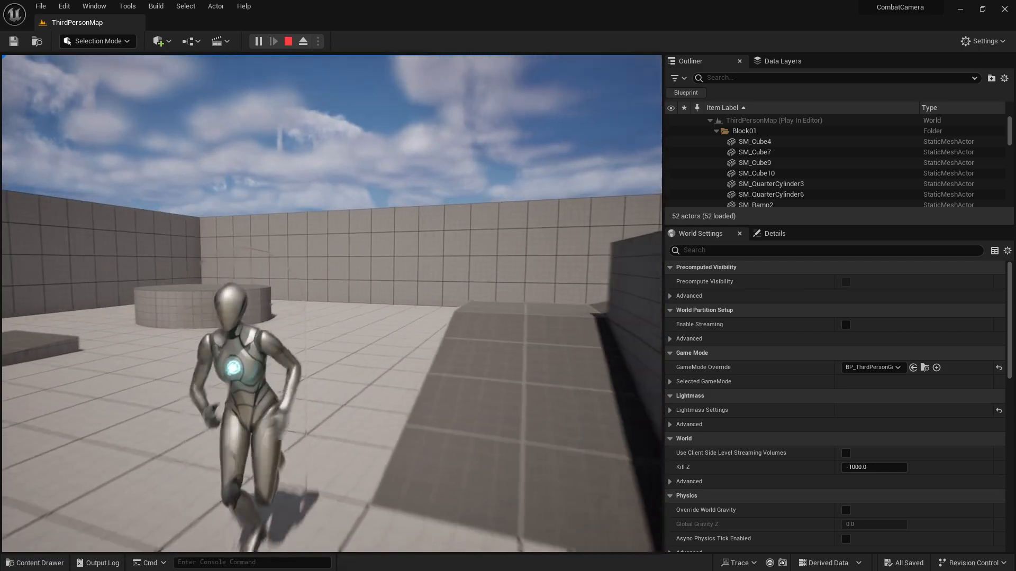
pyautogui.press('w')
pyautogui.press('d')
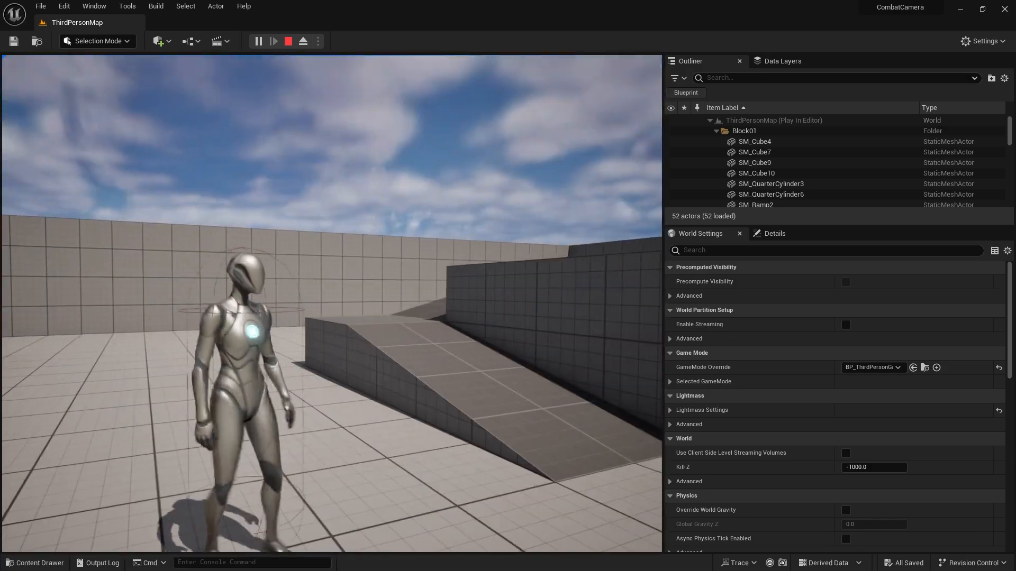
pyautogui.press('w')
pyautogui.click(331, 303)
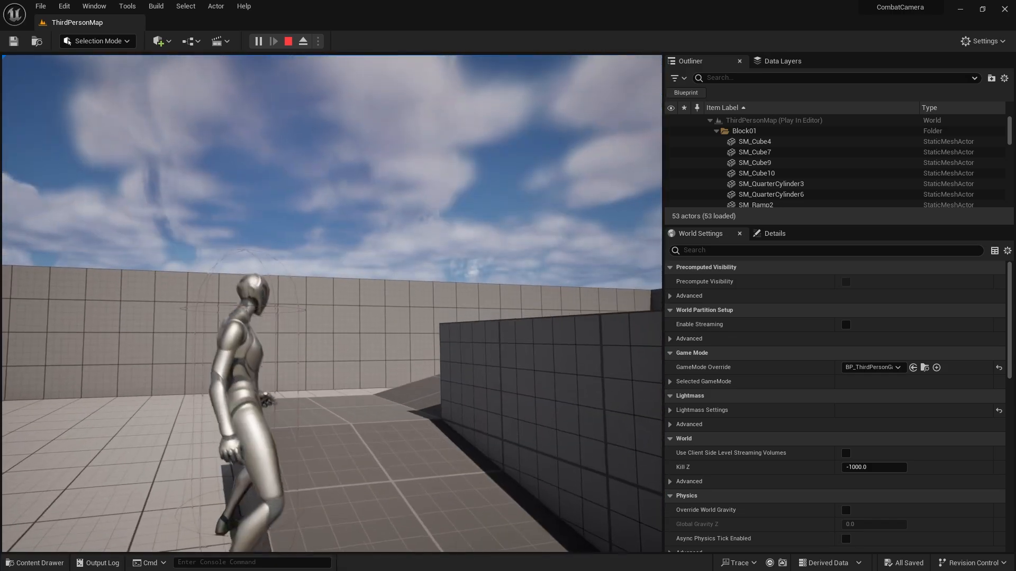
pyautogui.press('a')
pyautogui.press('s')
pyautogui.press('w')
pyautogui.press('Escape')
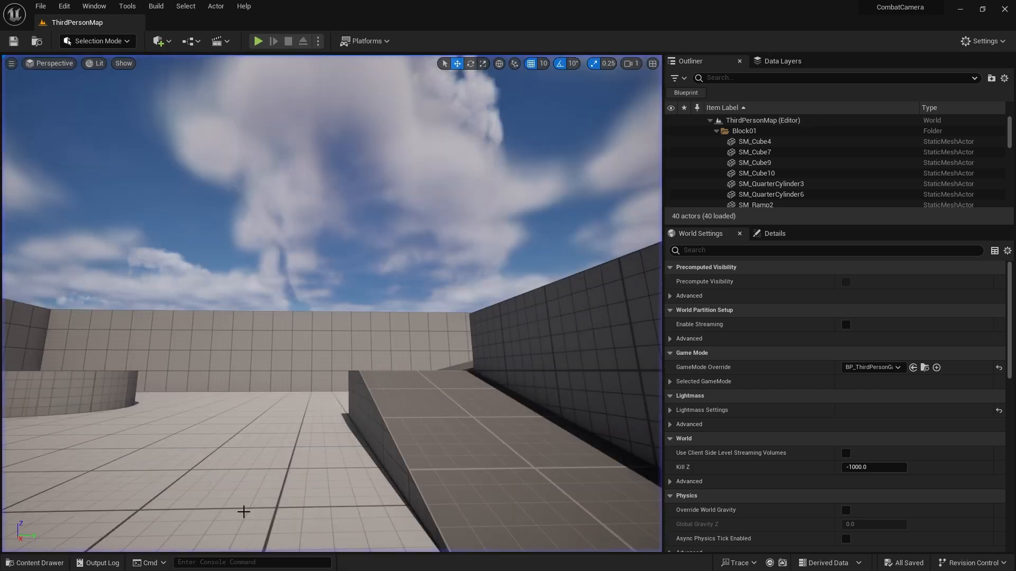
# Reopen the Dev_Anim level and open the Attack_Sequence level sequence from the Content folder.
pyautogui.hotkey('ctrl', 'space')
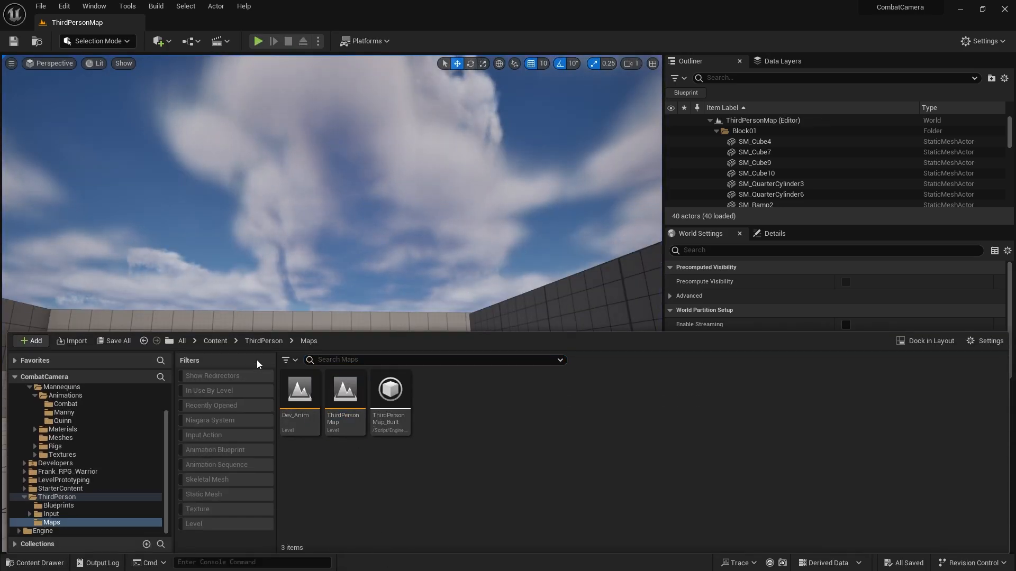
pyautogui.doubleClick(303, 413)
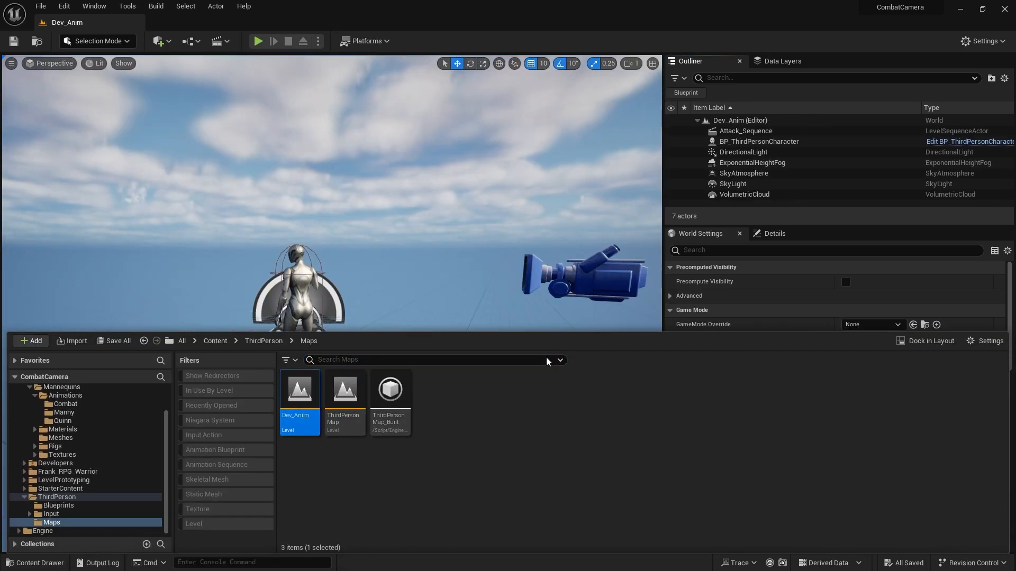
pyautogui.moveTo(477, 308); pyautogui.dragTo(488, 316, button='right')
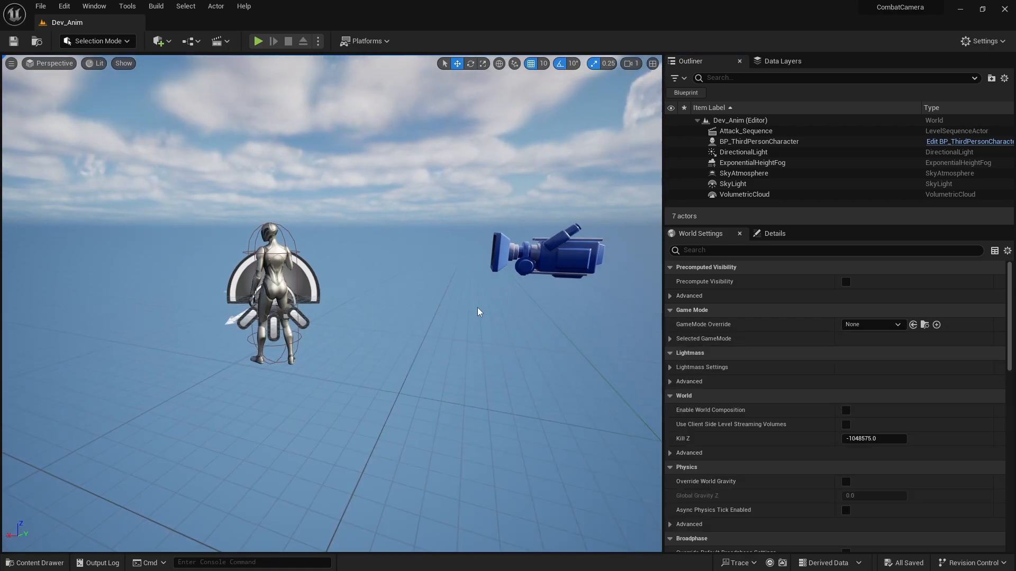
pyautogui.click(52, 559)
pyautogui.click(214, 342)
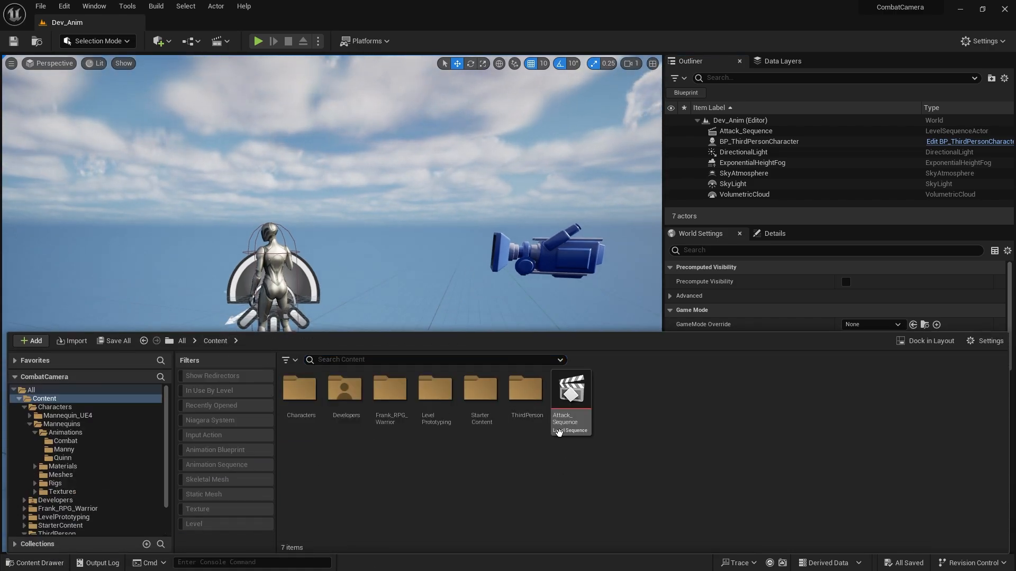
pyautogui.doubleClick(572, 396)
pyautogui.moveTo(328, 217); pyautogui.dragTo(259, 217, button='right')
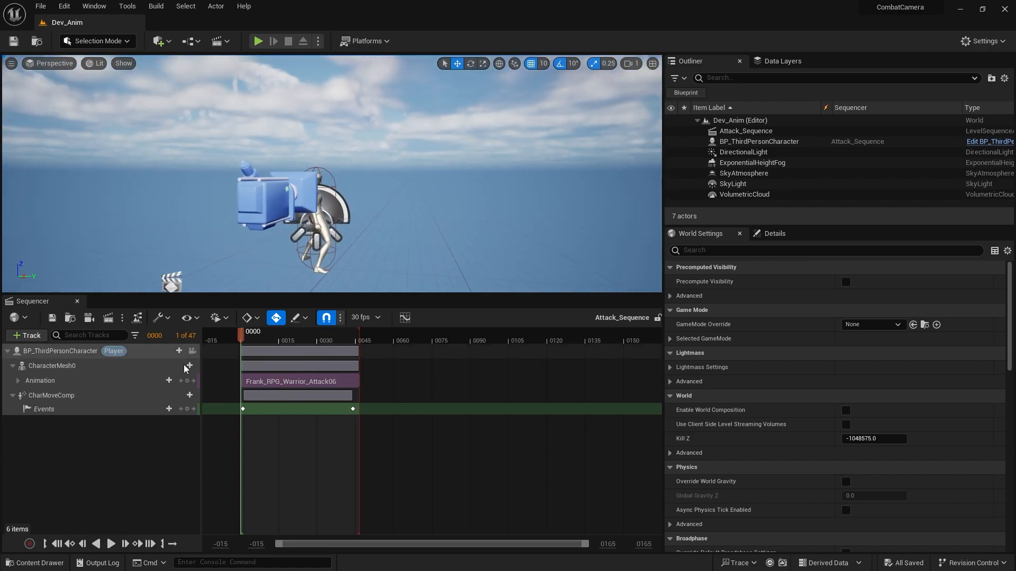
# Add a new cine camera as the sequence's camera cut and turn off its Constrain Aspect Ratio option.
pyautogui.click(89, 318)
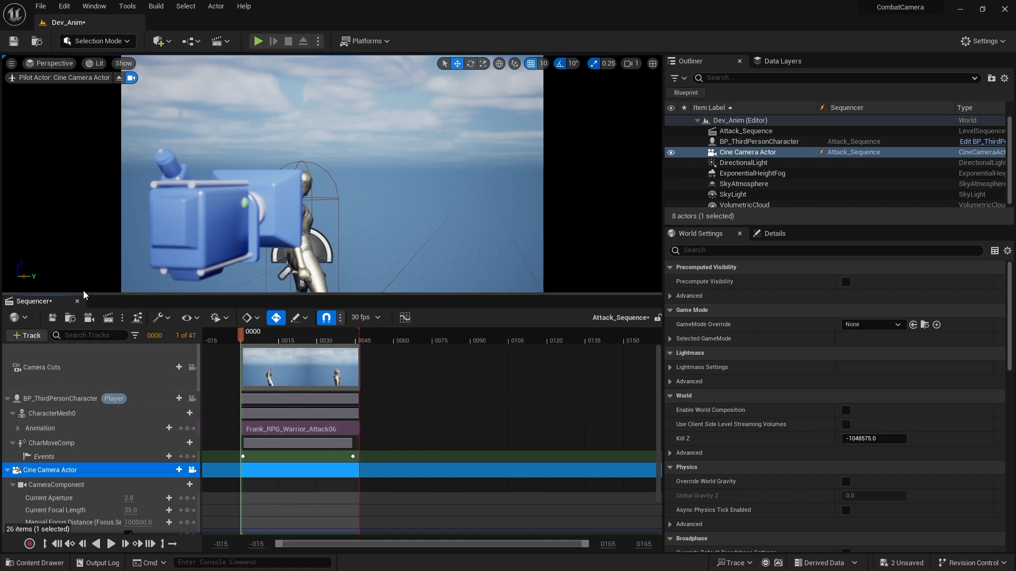
pyautogui.moveTo(95, 294); pyautogui.dragTo(95, 336)
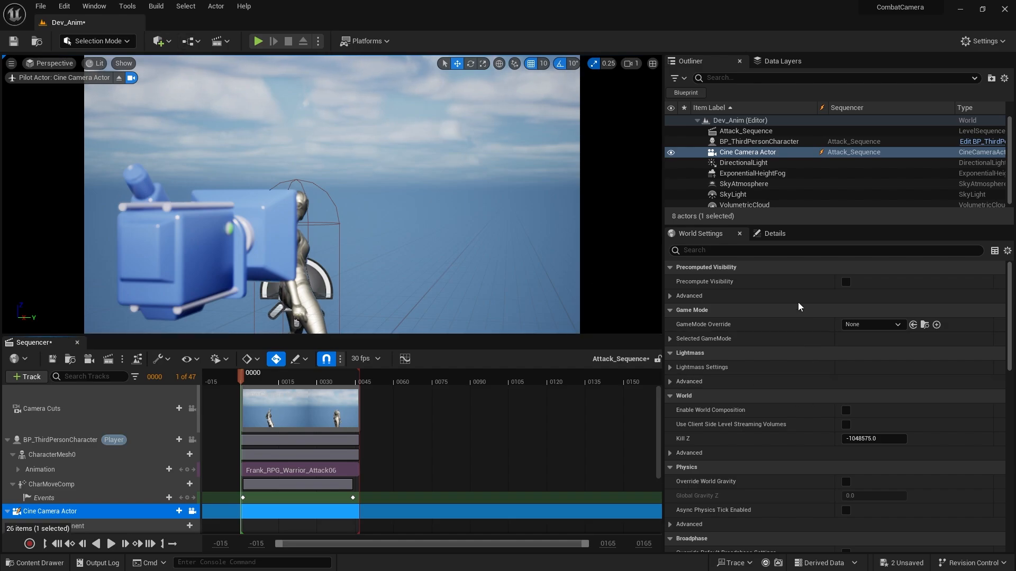
pyautogui.scroll(-2, 763, 336)
pyautogui.scroll(2, 763, 335)
pyautogui.click(772, 235)
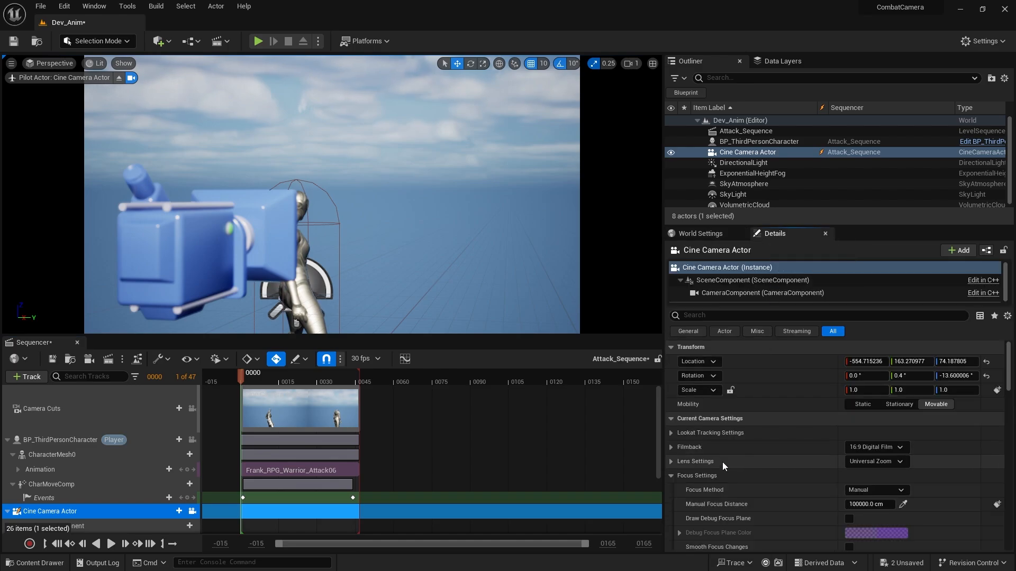
pyautogui.scroll(-8, 725, 456)
pyautogui.scroll(-3, 726, 456)
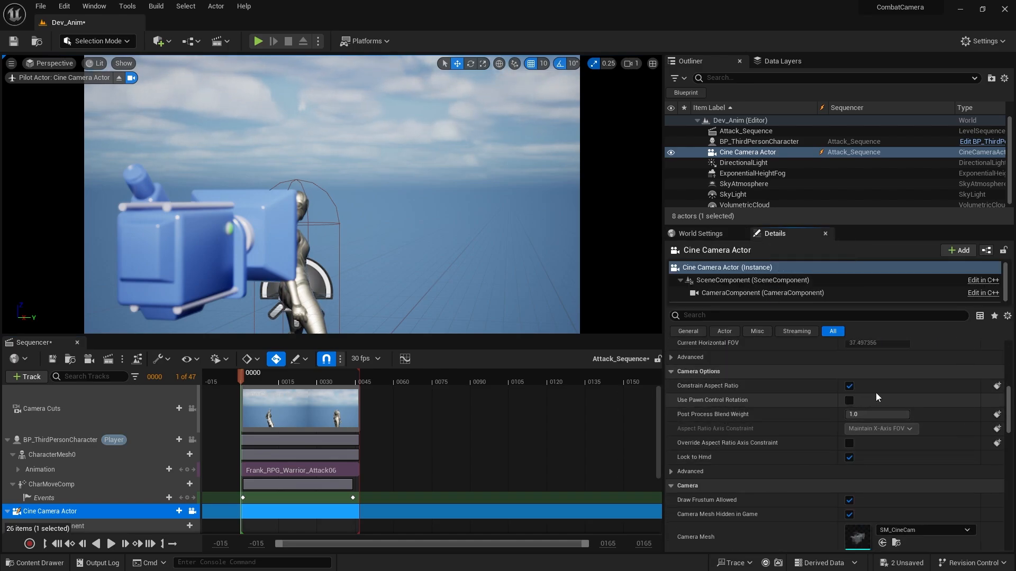
pyautogui.click(849, 386)
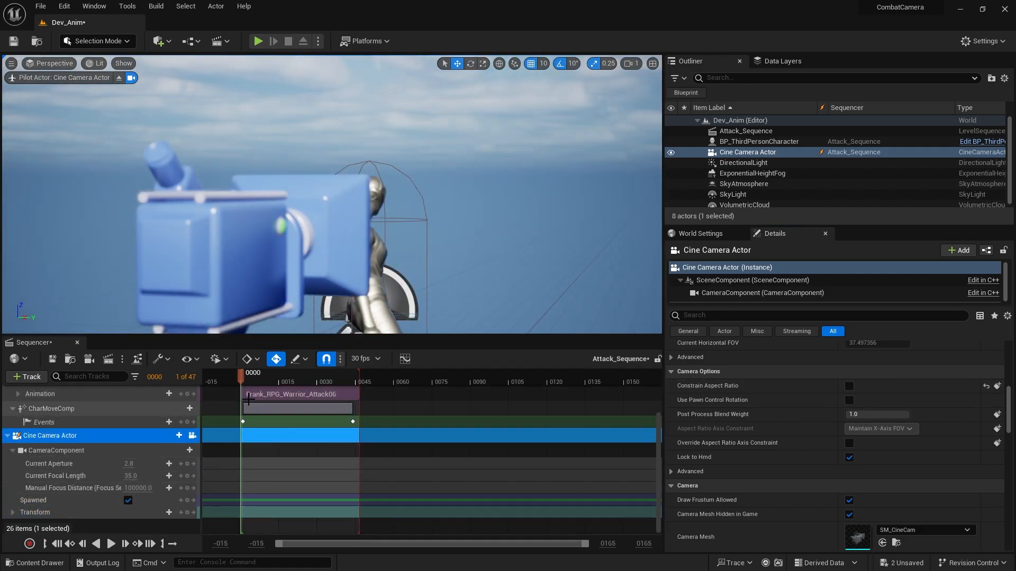
# At frame 15, frame a close view of the attacking character at camera speed 0.033 and key the cine camera's Transform.
pyautogui.moveTo(250, 383); pyautogui.dragTo(281, 377)
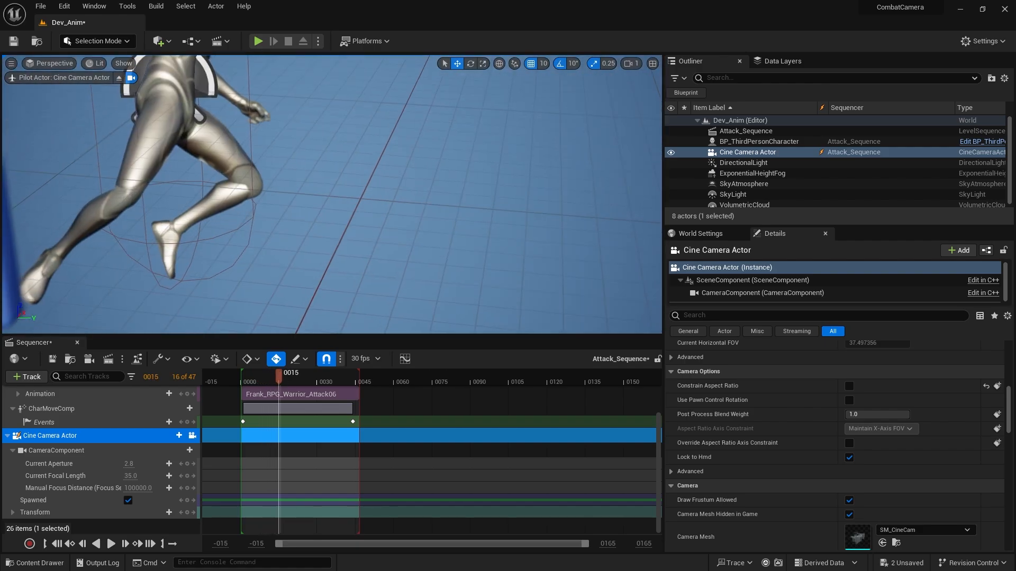
pyautogui.moveTo(432, 234)
pyautogui.mouseDown(button='right')
pyautogui.moveTo(423, 207)
pyautogui.moveTo(432, 159)
pyautogui.moveTo(431, 235)
pyautogui.mouseUp(button='right')
pyautogui.moveTo(336, 300); pyautogui.dragTo(336, 304, button='right')
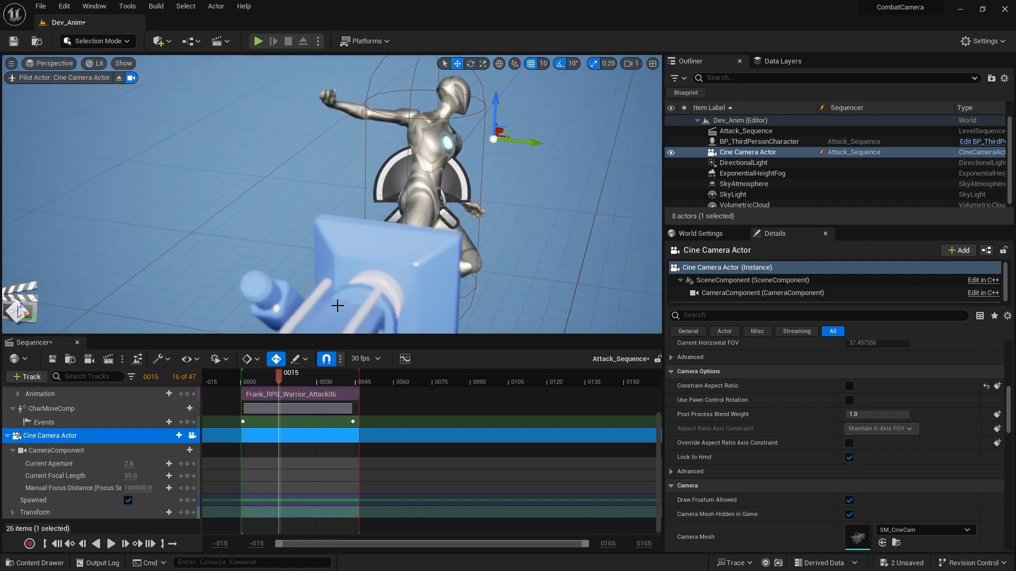
pyautogui.click(191, 437)
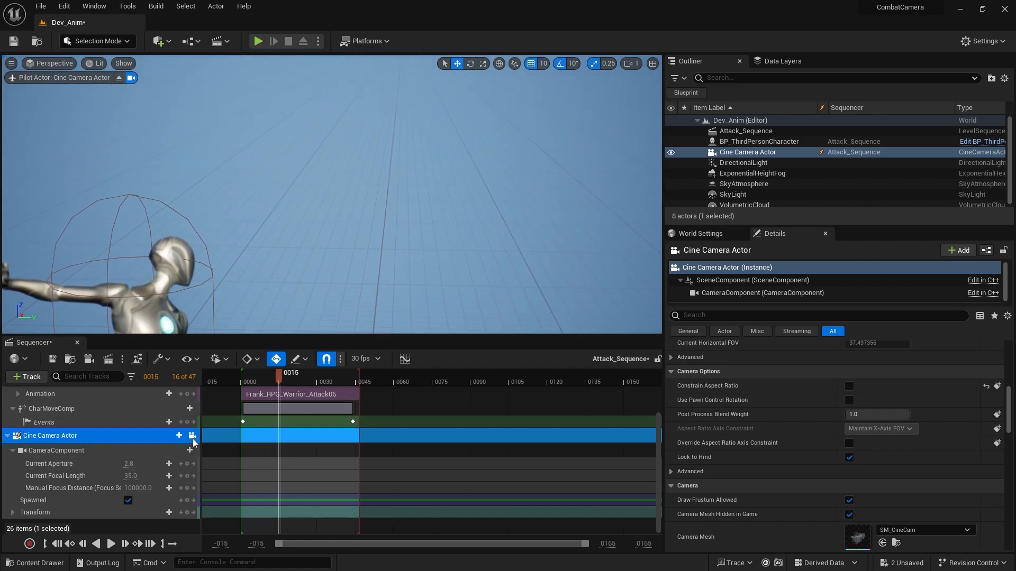
pyautogui.moveTo(347, 206); pyautogui.dragTo(563, 166, button='right')
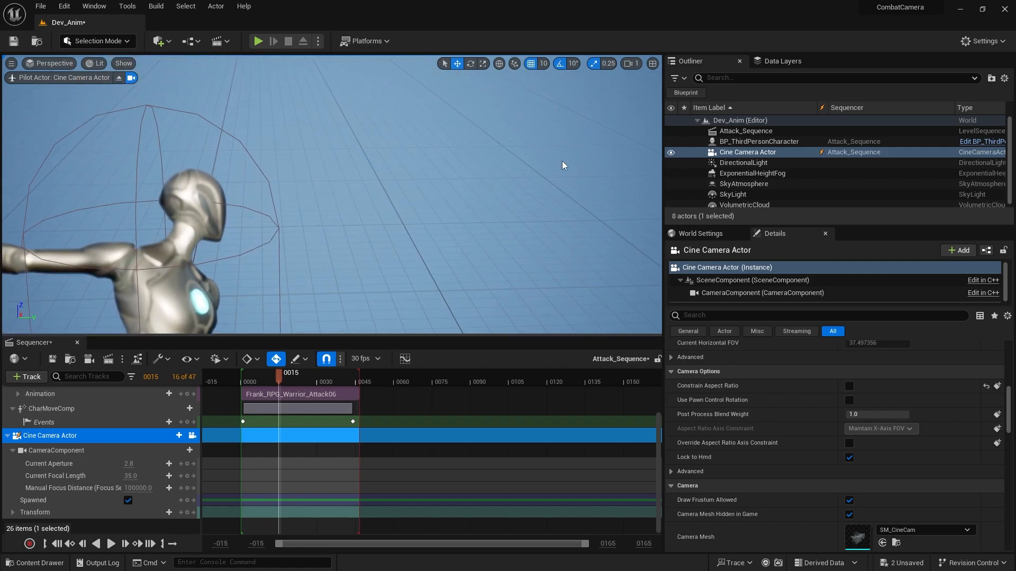
pyautogui.click(636, 62)
pyautogui.moveTo(641, 89); pyautogui.dragTo(628, 89)
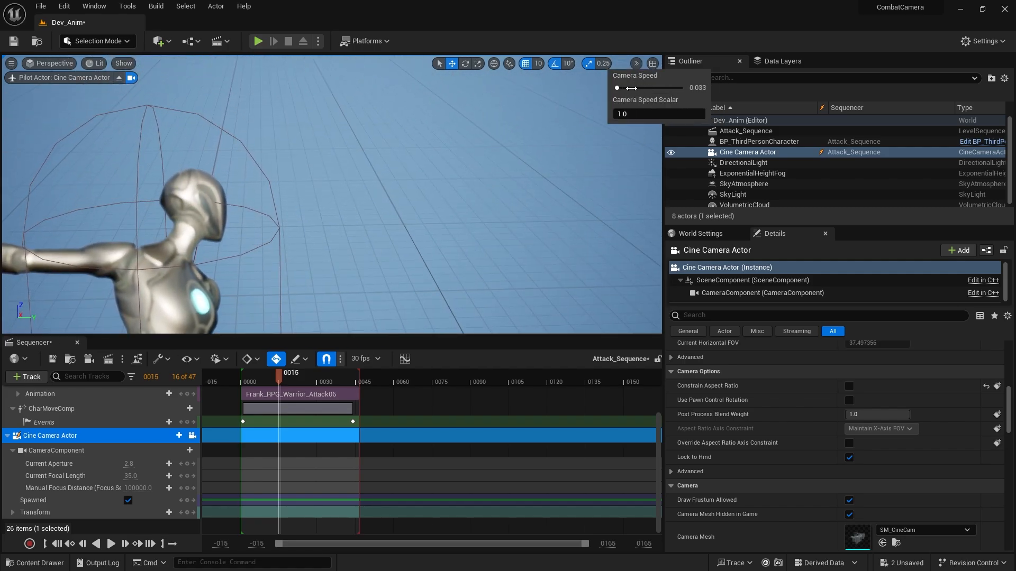
pyautogui.moveTo(380, 223); pyautogui.dragTo(431, 235, button='right')
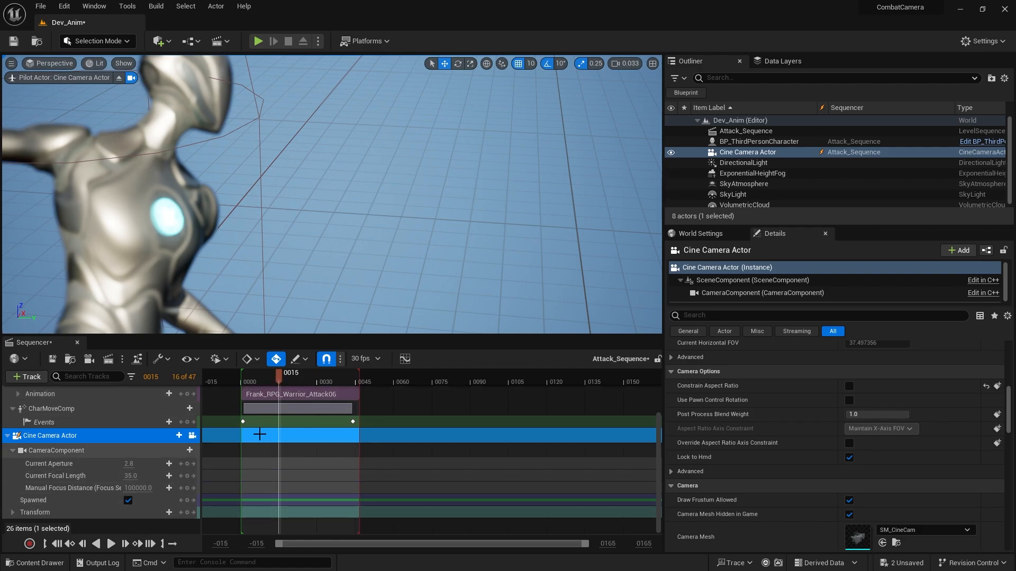
pyautogui.click(168, 512)
# Key the camera's Manual Focus Distance at frame 1, sampling the distance from the character's body.
pyautogui.moveTo(277, 376); pyautogui.dragTo(246, 390)
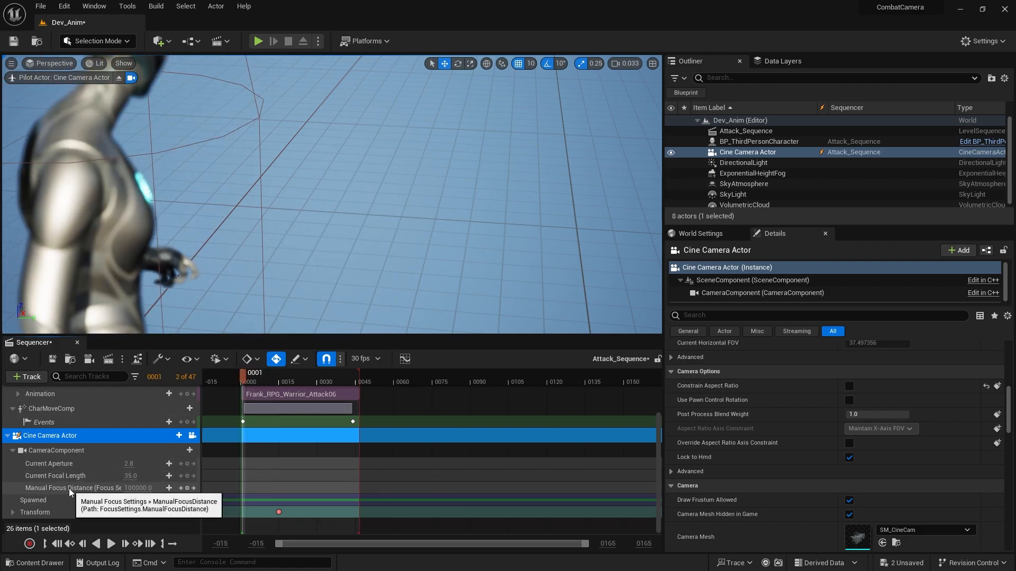
pyautogui.click(127, 488)
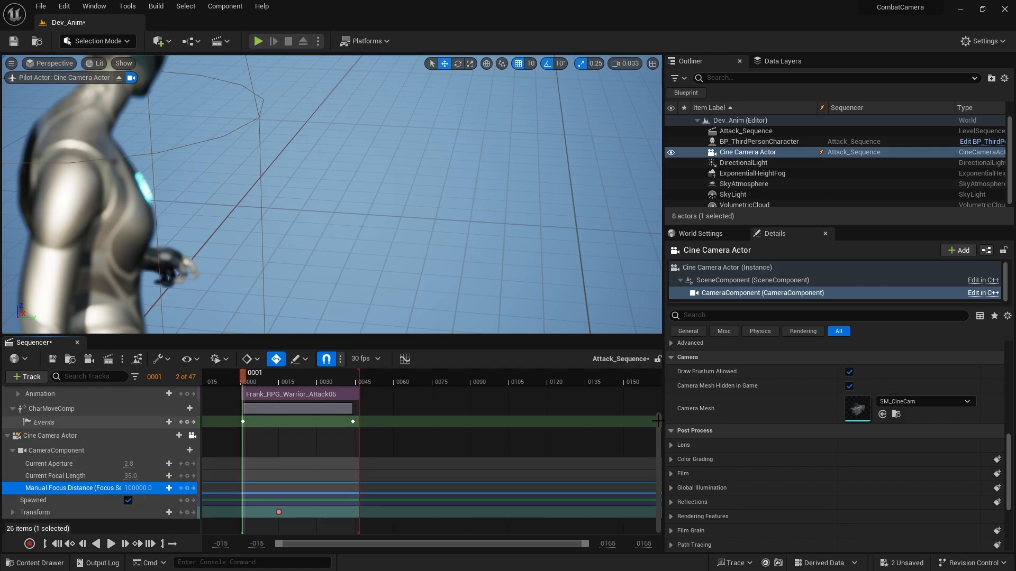
pyautogui.scroll(-3, 767, 522)
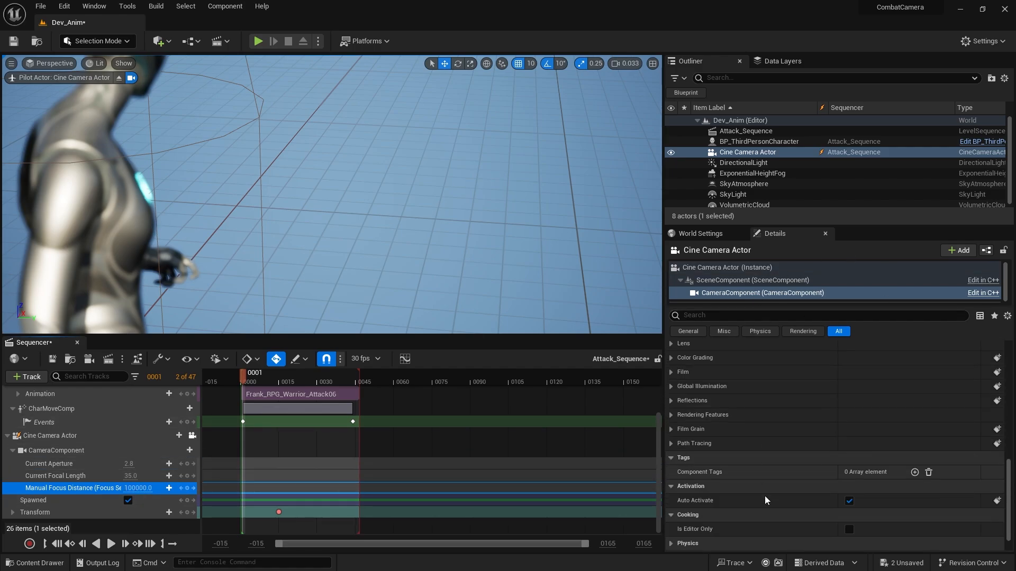
pyautogui.scroll(2, 760, 485)
pyautogui.scroll(6, 749, 447)
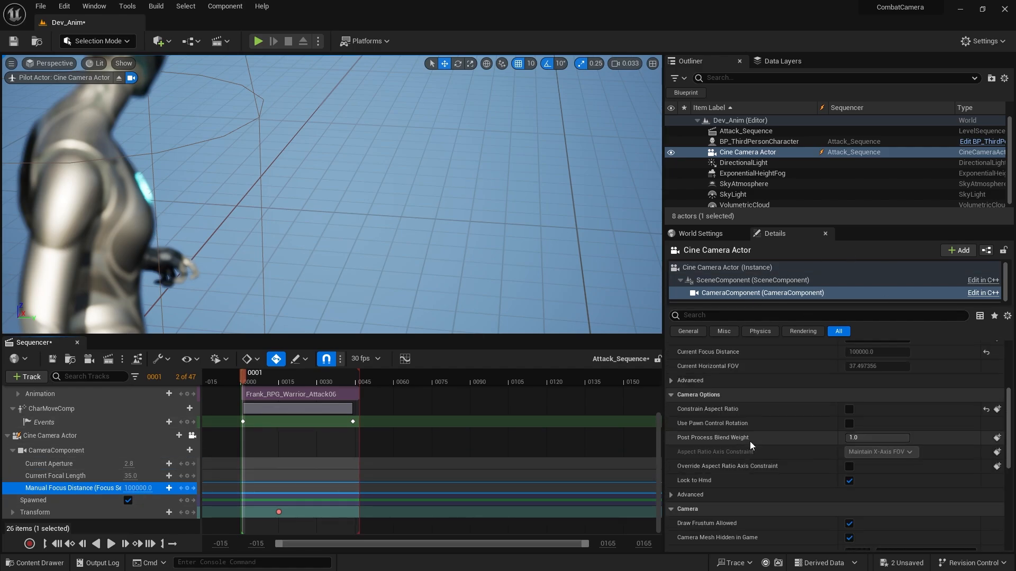
pyautogui.click(670, 430)
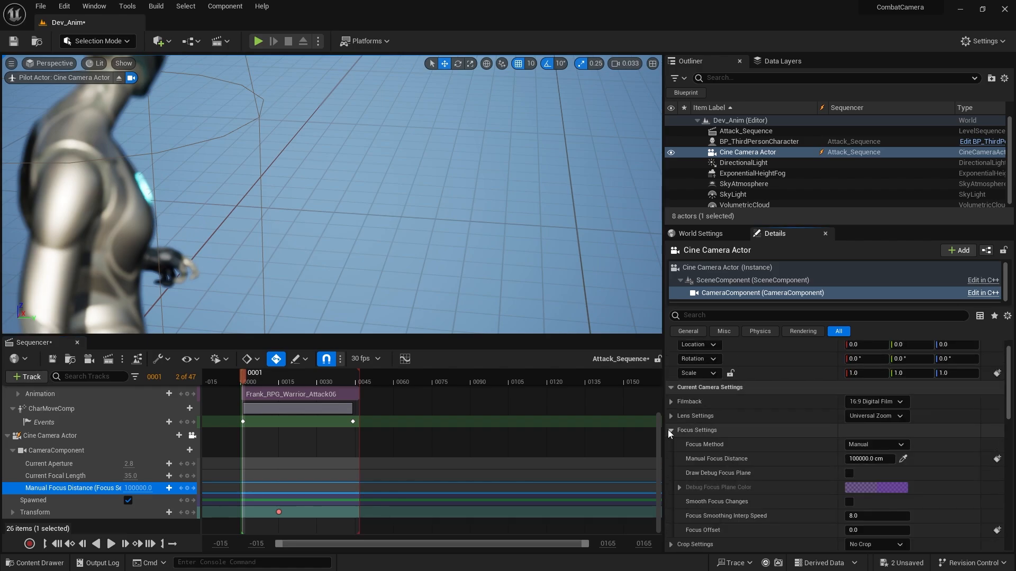
pyautogui.click(187, 488)
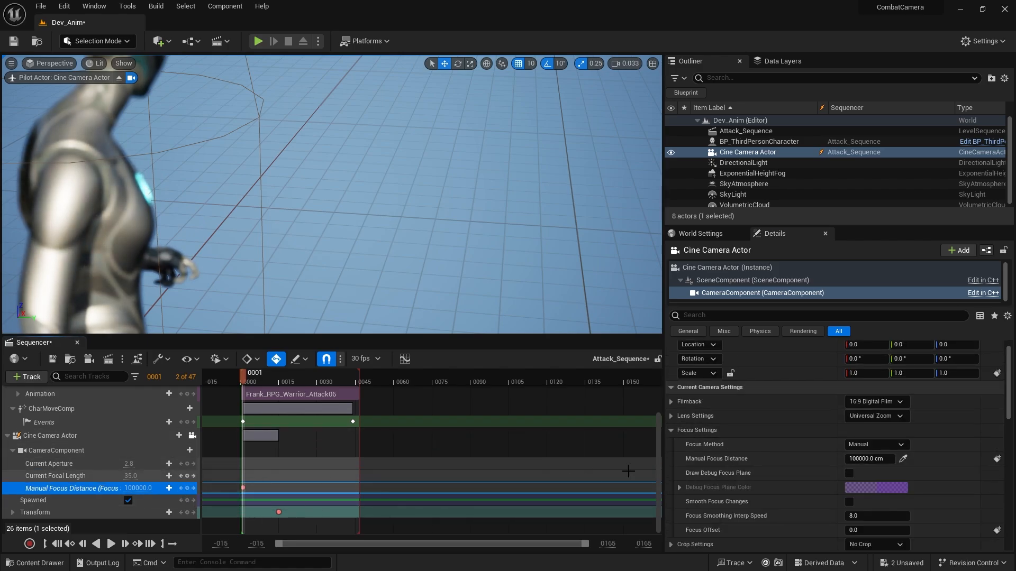
pyautogui.click(903, 459)
pyautogui.click(106, 203)
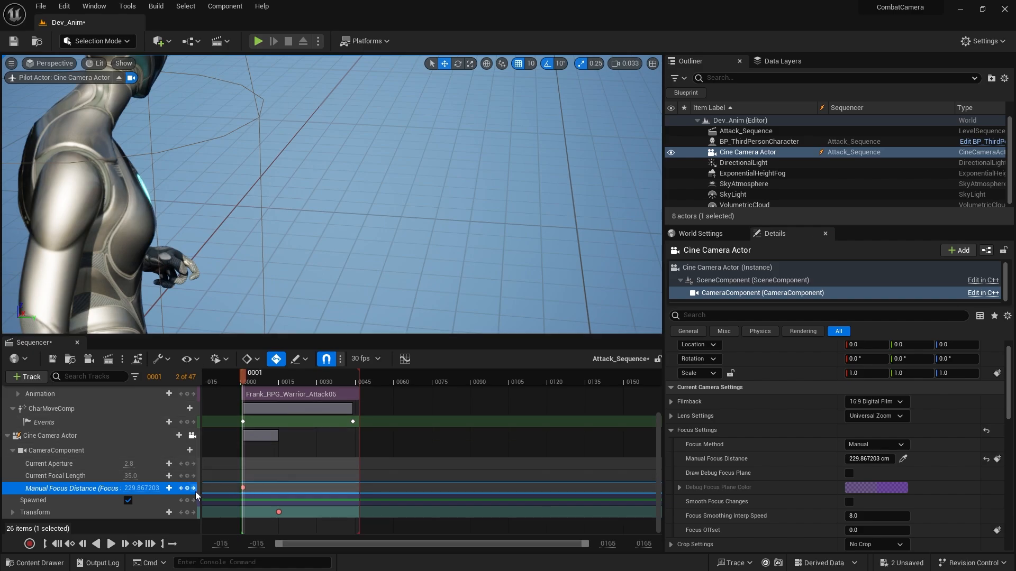
# Collapse the character and camera tracks and enable Can Blend on the Camera Cuts track.
pyautogui.moveTo(262, 375)
pyautogui.mouseDown()
pyautogui.moveTo(343, 373)
pyautogui.moveTo(246, 376)
pyautogui.moveTo(322, 373)
pyautogui.moveTo(266, 377)
pyautogui.mouseUp()
pyautogui.click(7, 436)
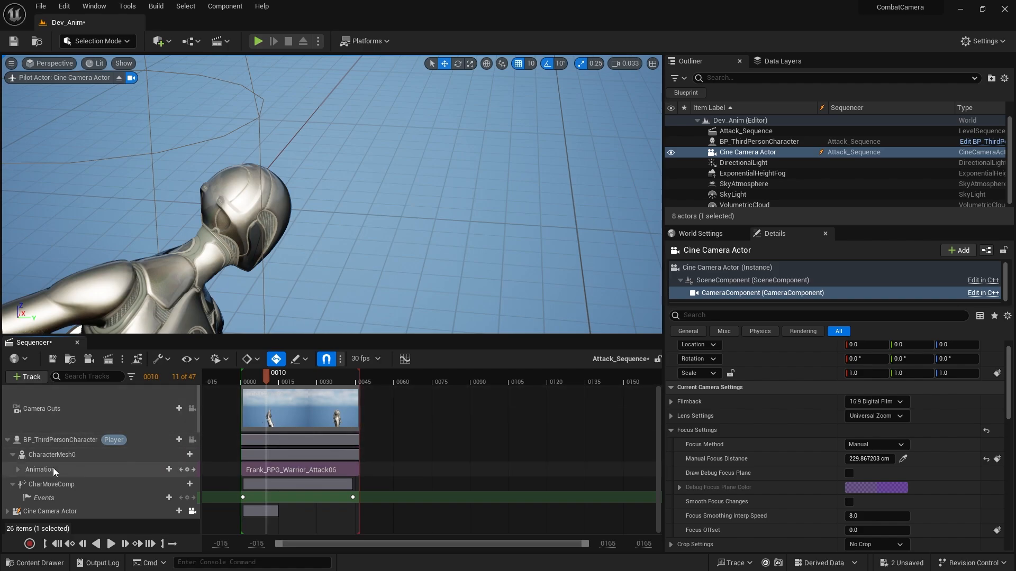
pyautogui.click(8, 440)
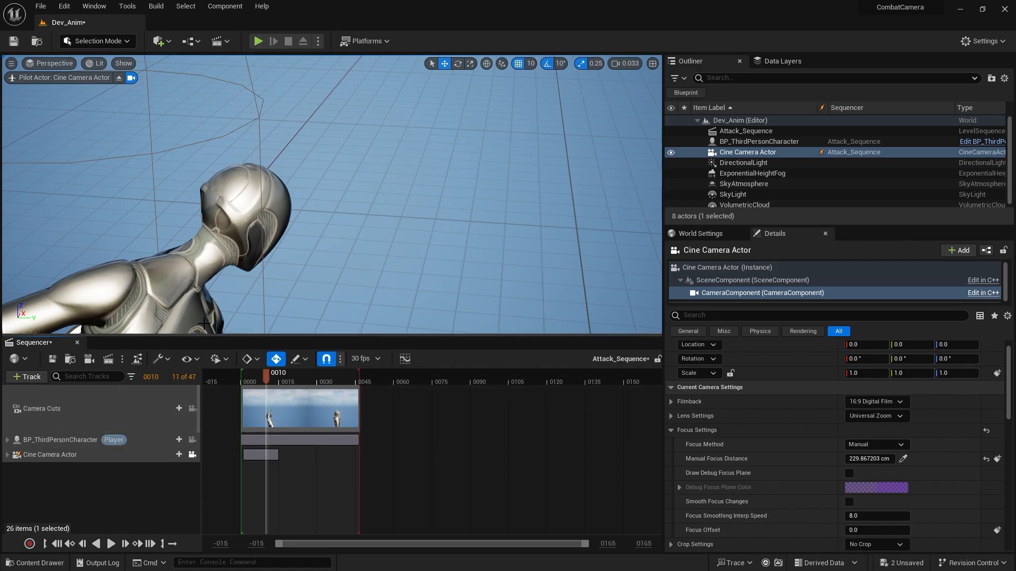
pyautogui.rightClick(122, 411)
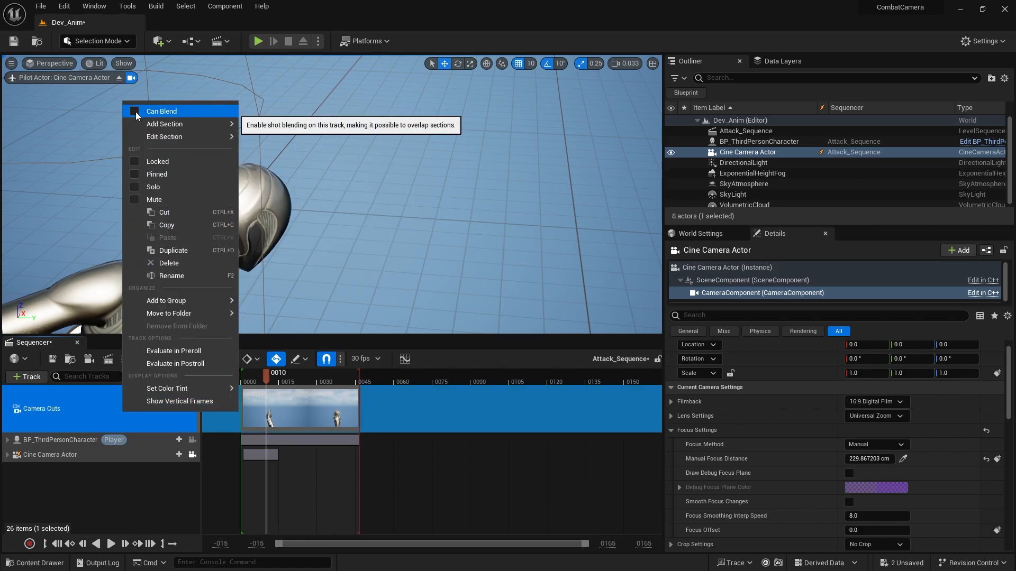
pyautogui.click(109, 395)
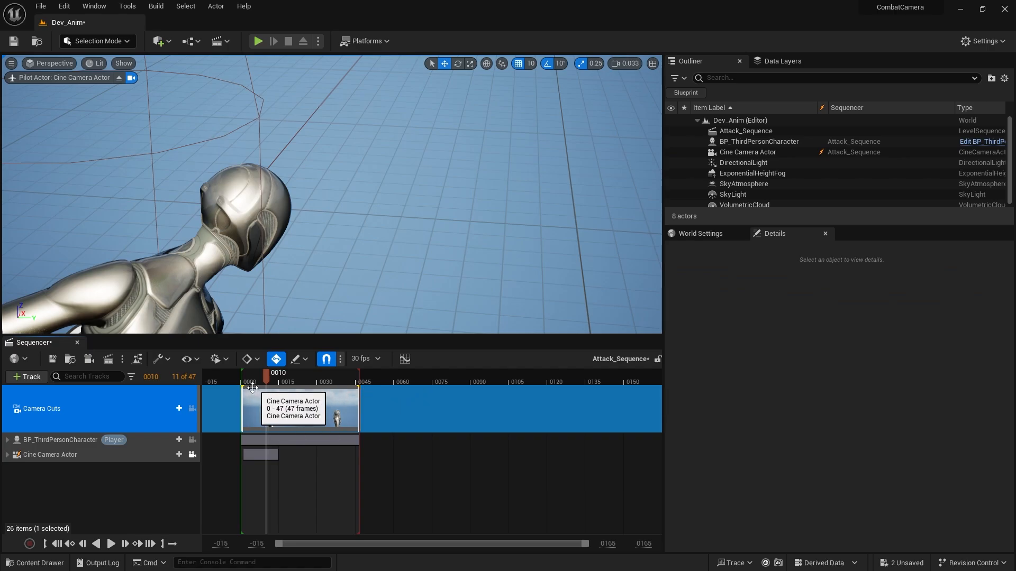
# Give the camera cut a 10-frame ease-in and an ease-out starting around frame 39, and scrub through the blend.
pyautogui.moveTo(241, 387); pyautogui.dragTo(342, 377)
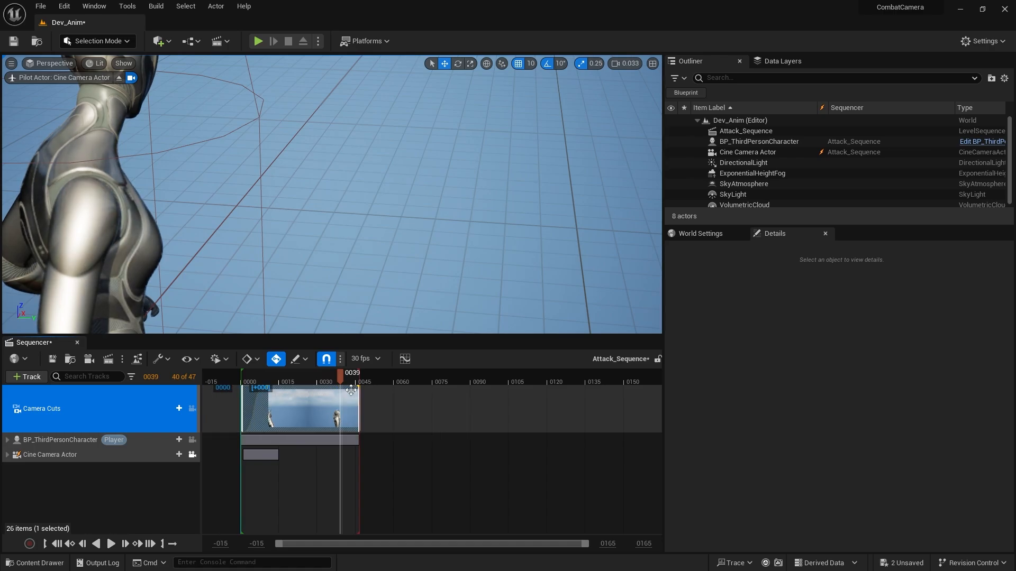
pyautogui.moveTo(360, 388)
pyautogui.mouseDown()
pyautogui.moveTo(348, 391)
pyautogui.moveTo(361, 386)
pyautogui.mouseUp()
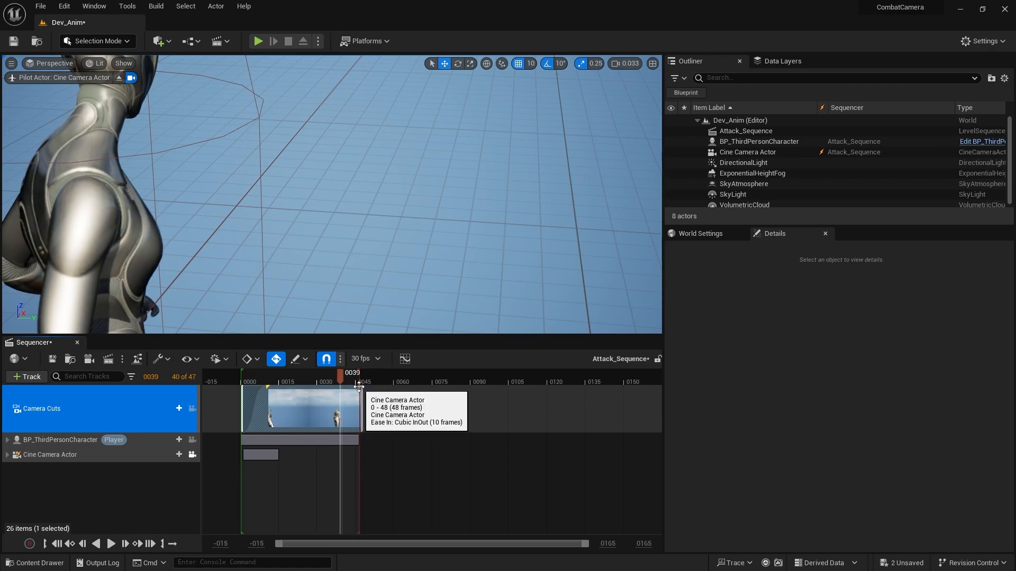
pyautogui.moveTo(361, 387)
pyautogui.mouseDown()
pyautogui.moveTo(342, 394)
pyautogui.moveTo(361, 396)
pyautogui.mouseUp()
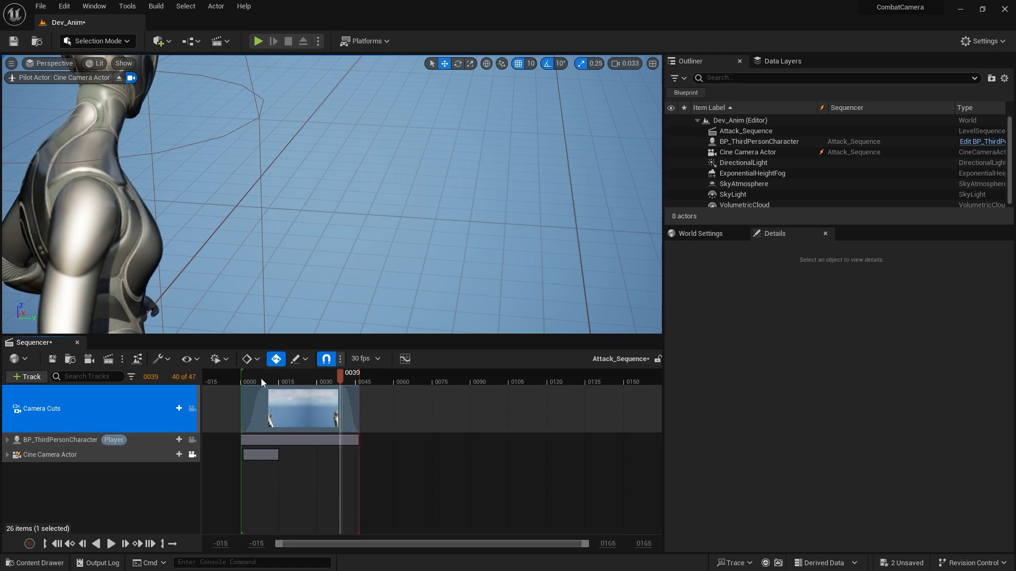
pyautogui.moveTo(262, 378)
pyautogui.mouseDown()
pyautogui.moveTo(235, 379)
pyautogui.moveTo(367, 372)
pyautogui.moveTo(257, 389)
pyautogui.mouseUp()
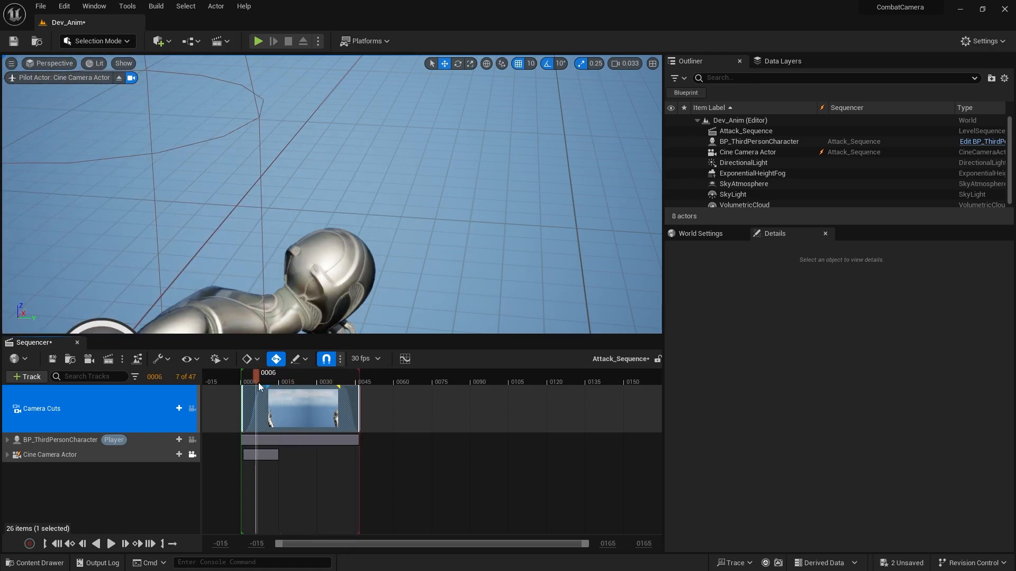
# Save the current level and open ThirdPersonMap from the ThirdPerson Maps folder, saving the changed Attack_Sequence.
pyautogui.click(13, 41)
pyautogui.click(35, 563)
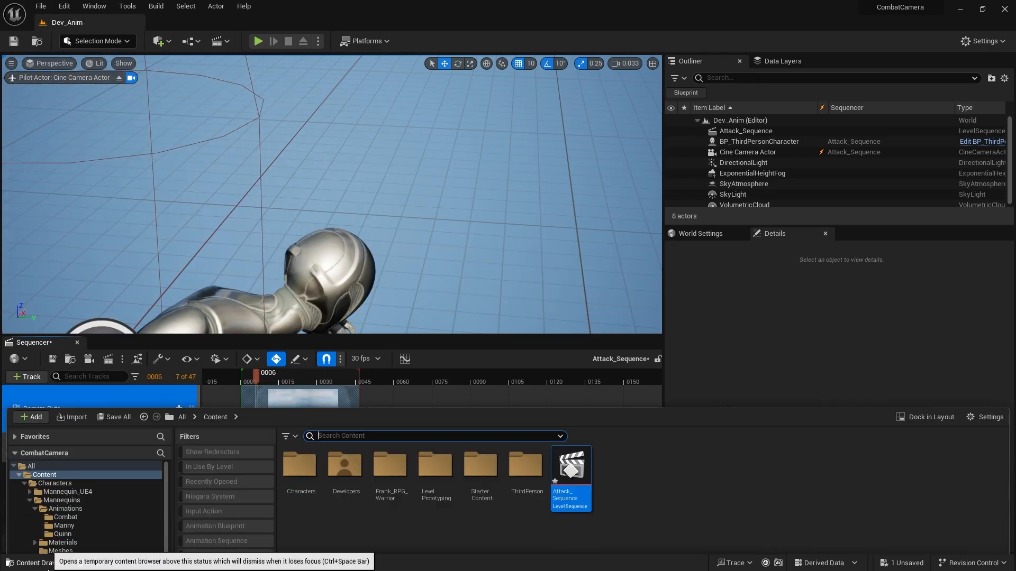
pyautogui.doubleClick(525, 389)
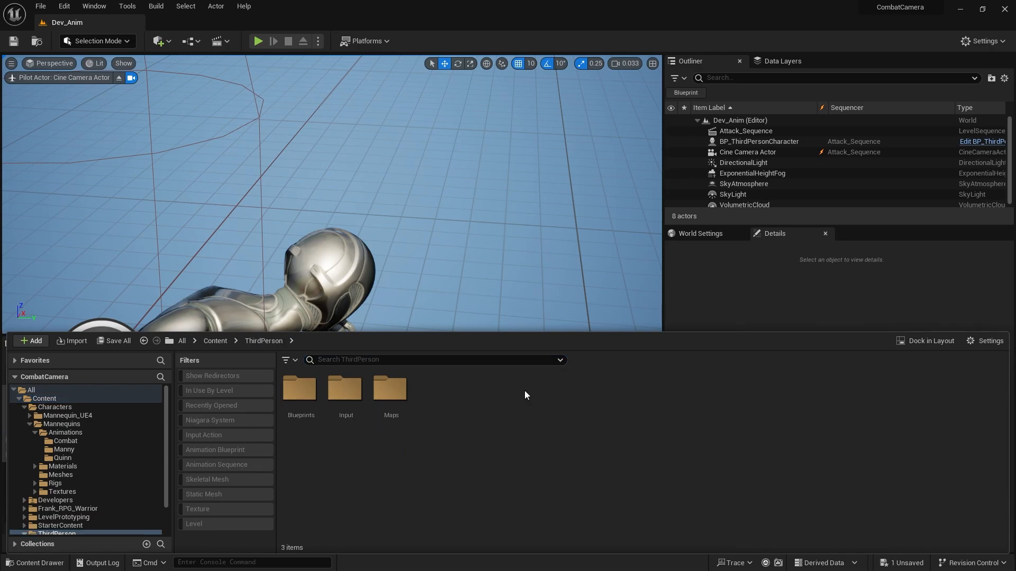
pyautogui.doubleClick(388, 400)
pyautogui.doubleClick(345, 394)
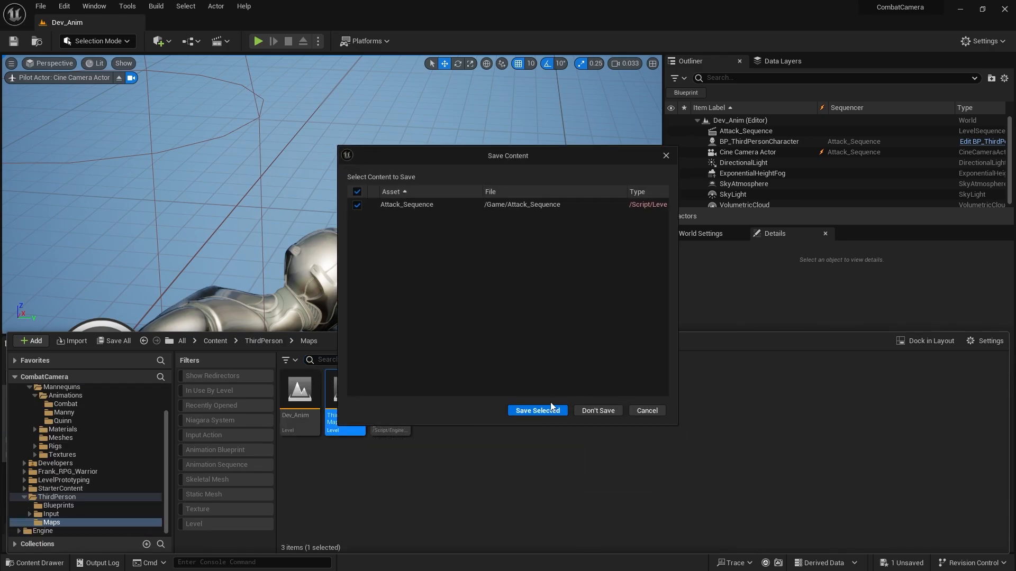
pyautogui.click(549, 411)
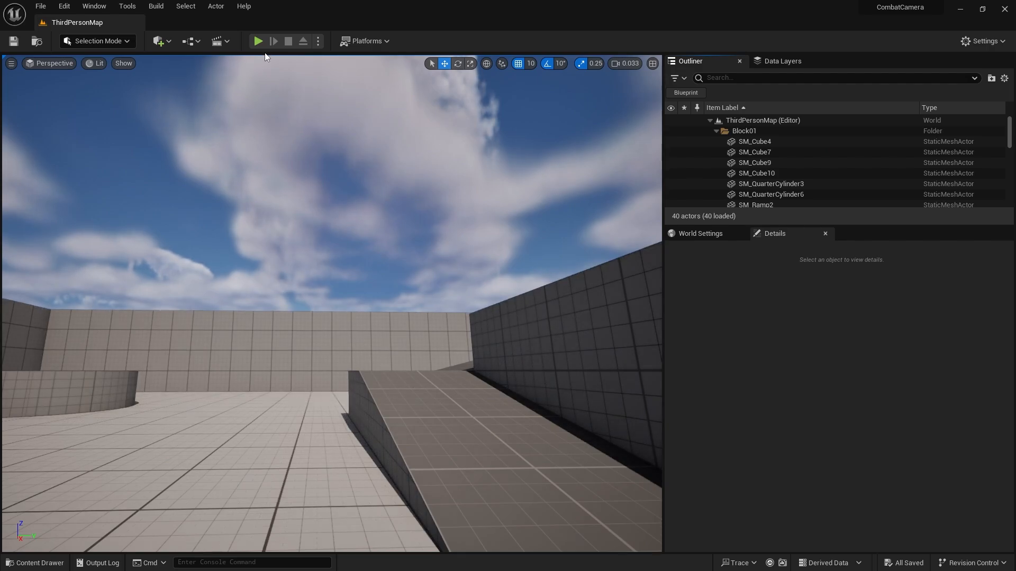
# Play-test ThirdPersonMap, running around and triggering attacks to check how the combat camera blends in and out.
pyautogui.click(258, 41)
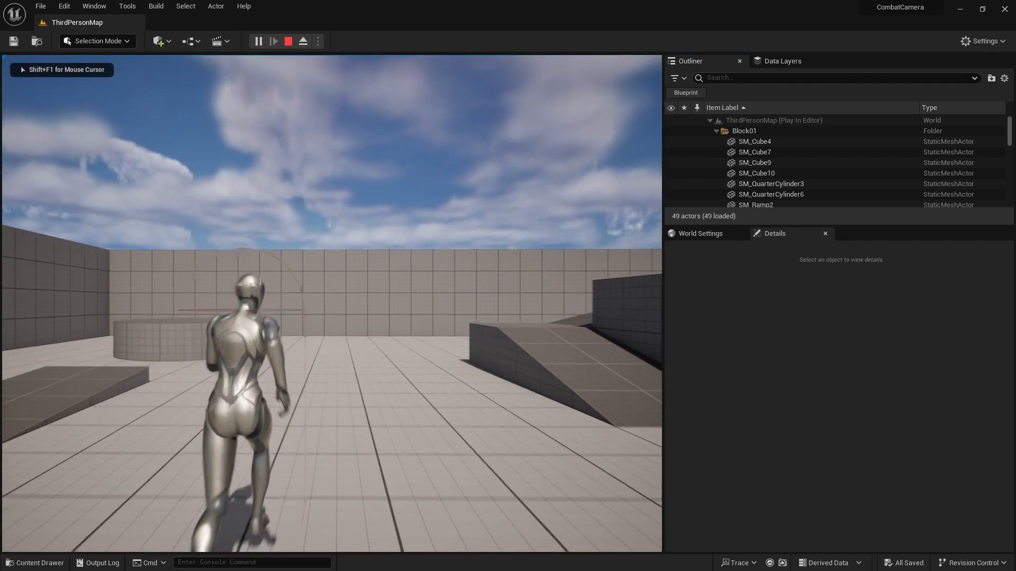
pyautogui.press('w')
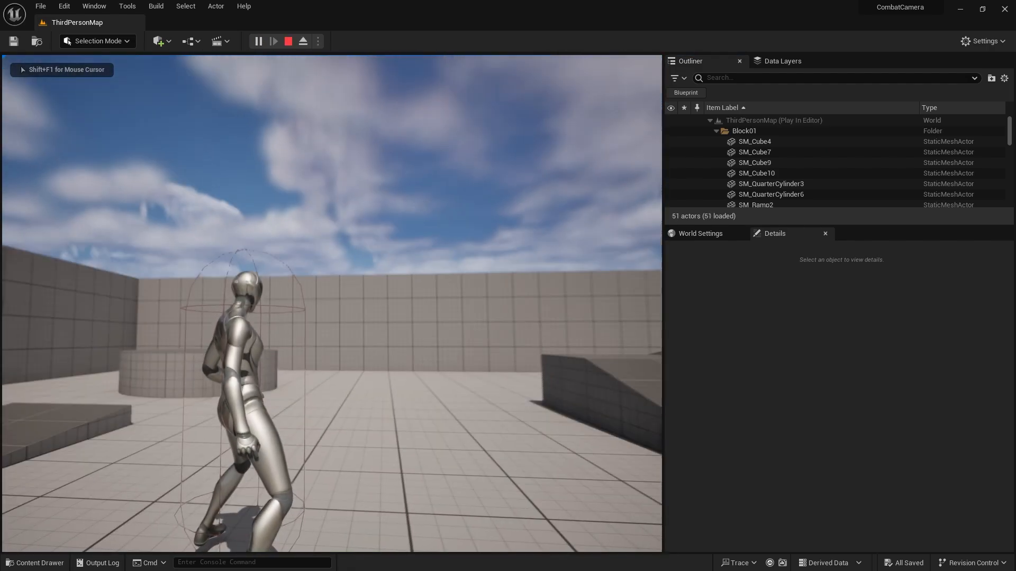
pyautogui.press('w')
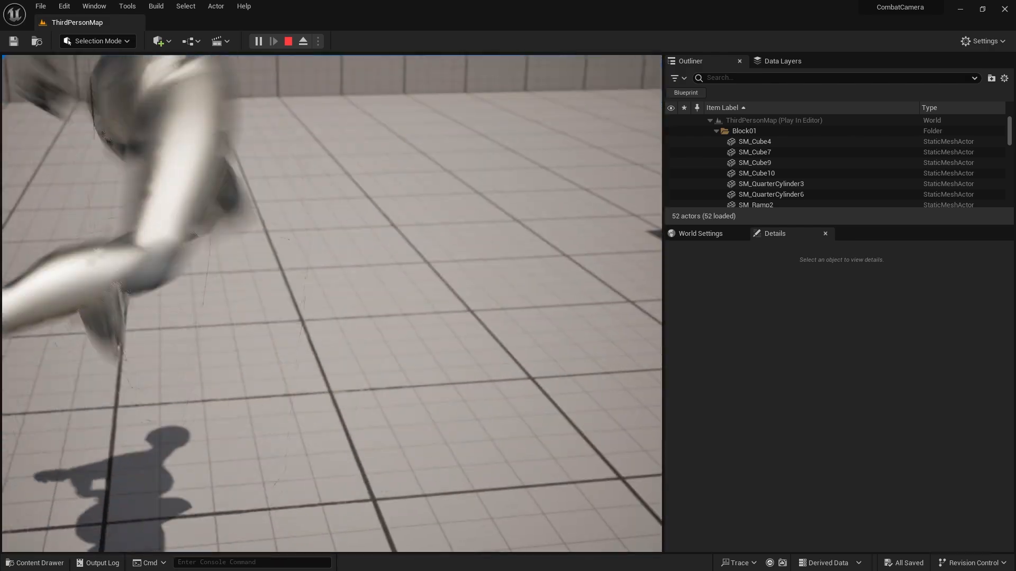
pyautogui.press('w')
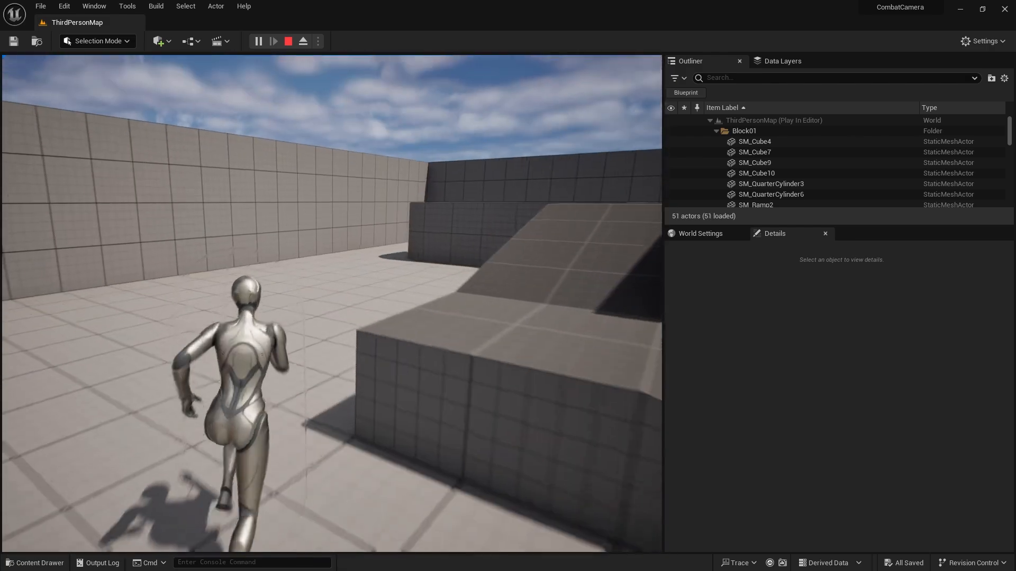
pyautogui.press('Escape')
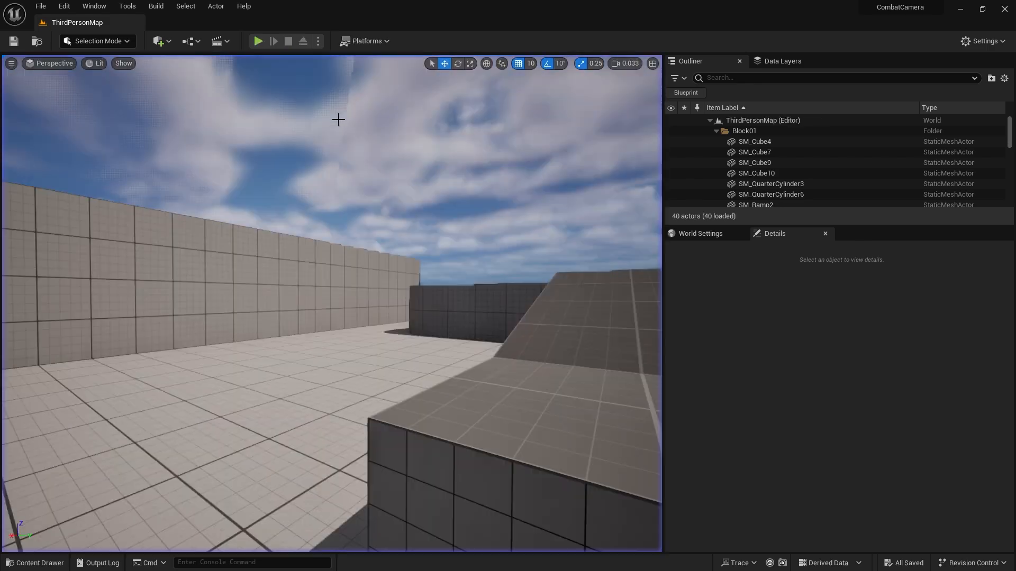
# Open the Dev_Anim level and open its Attack_Sequence level sequence for editing.
pyautogui.click(34, 563)
pyautogui.doubleClick(295, 394)
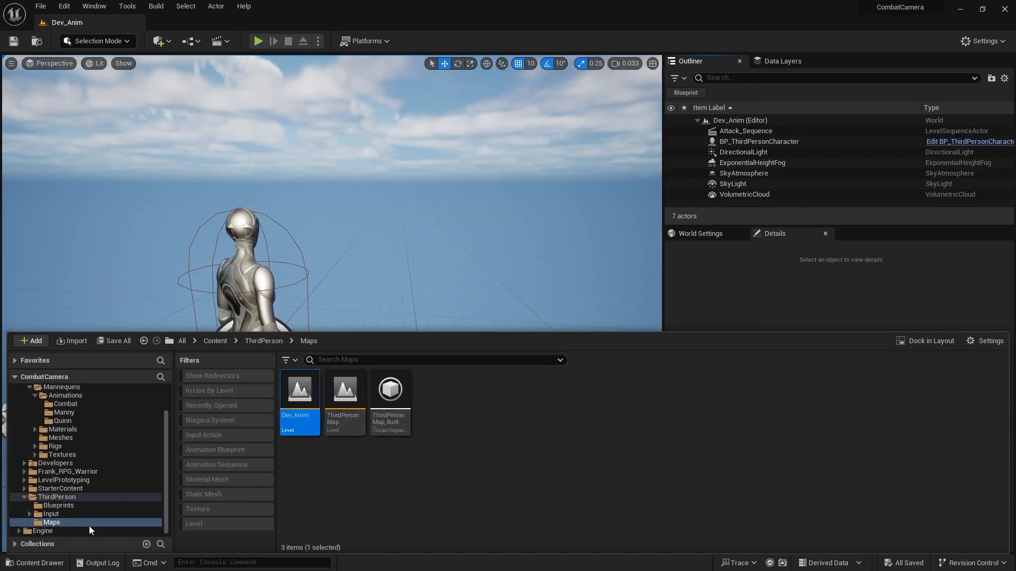
pyautogui.click(34, 562)
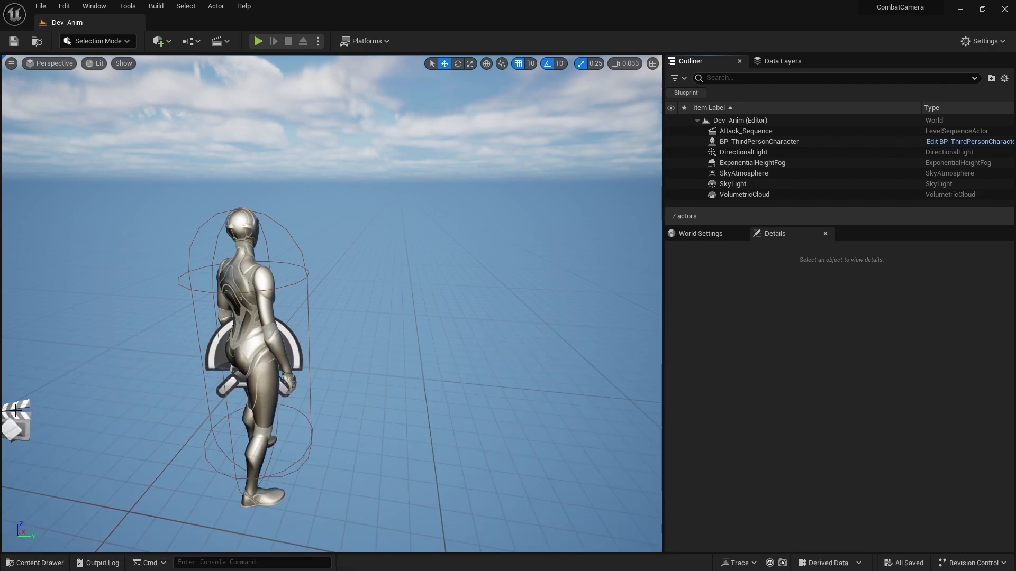
pyautogui.click(15, 411)
pyautogui.click(744, 420)
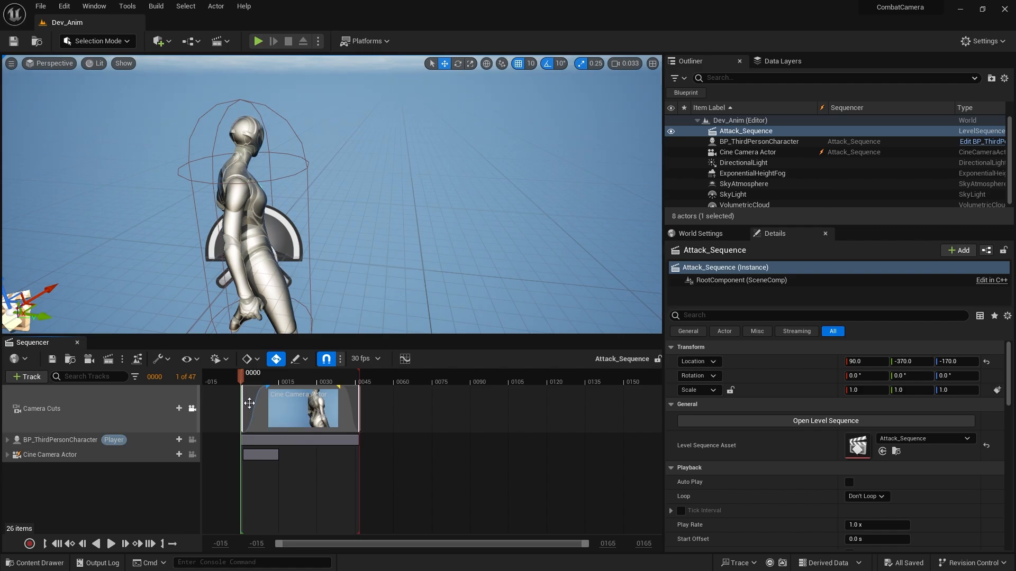
# Pilot the Cine Camera Actor at its frame 15 transform key, reframe the character's head and torso, and scrub the preceding frames.
pyautogui.moveTo(259, 377); pyautogui.dragTo(287, 379)
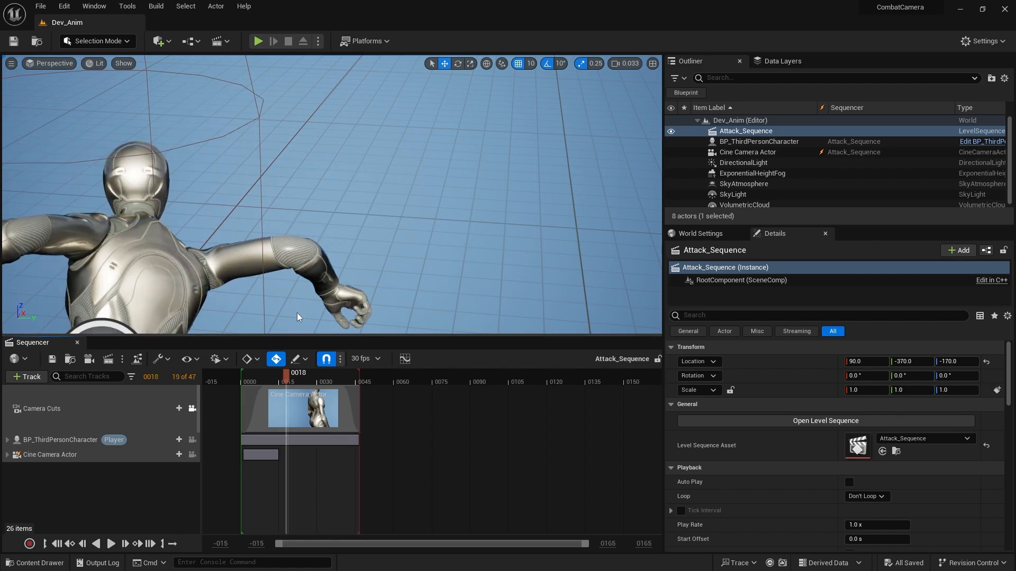
pyautogui.click(8, 455)
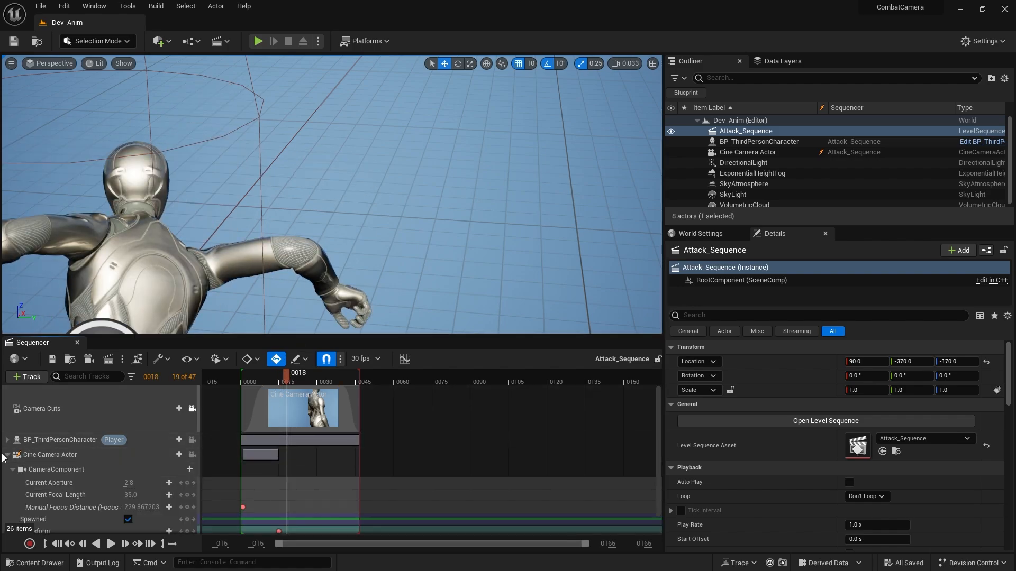
pyautogui.click(181, 531)
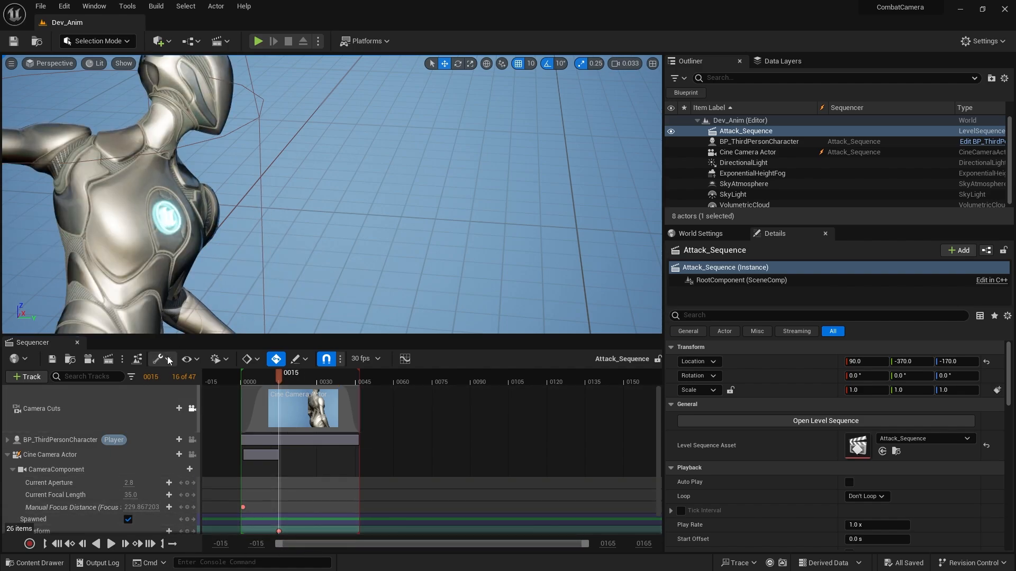
pyautogui.click(192, 455)
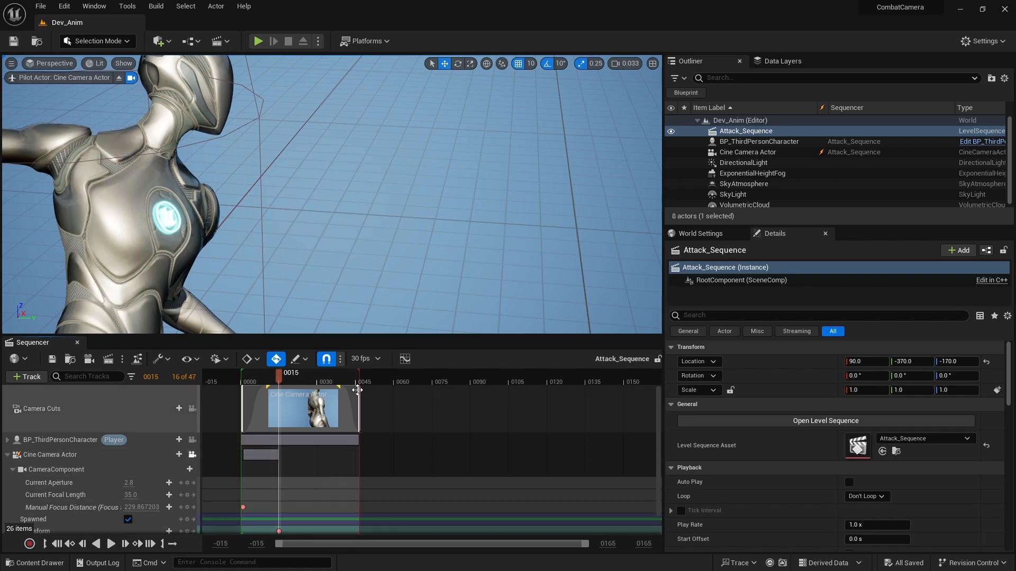
pyautogui.moveTo(332, 194); pyautogui.dragTo(349, 170, button='right')
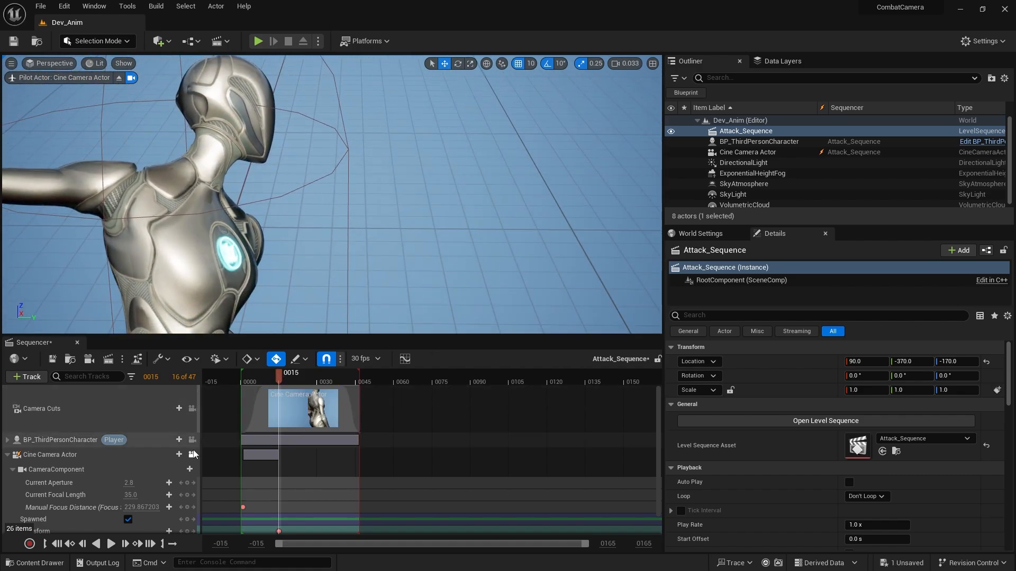
pyautogui.moveTo(279, 377)
pyautogui.mouseDown()
pyautogui.moveTo(269, 376)
pyautogui.moveTo(287, 379)
pyautogui.moveTo(249, 380)
pyautogui.moveTo(268, 380)
pyautogui.mouseUp()
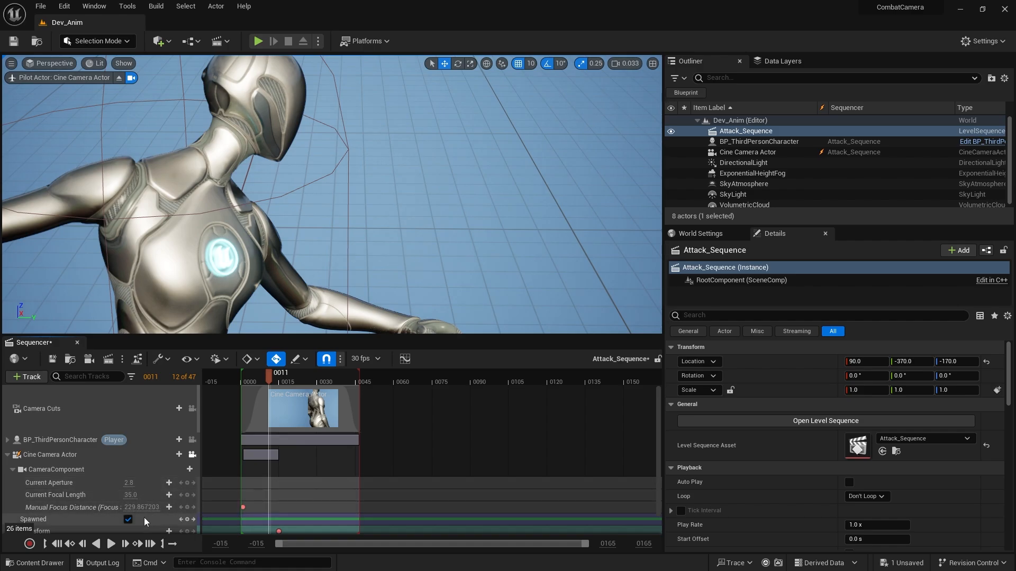
pyautogui.moveTo(268, 377)
pyautogui.mouseDown()
pyautogui.moveTo(242, 381)
pyautogui.moveTo(265, 383)
pyautogui.mouseUp()
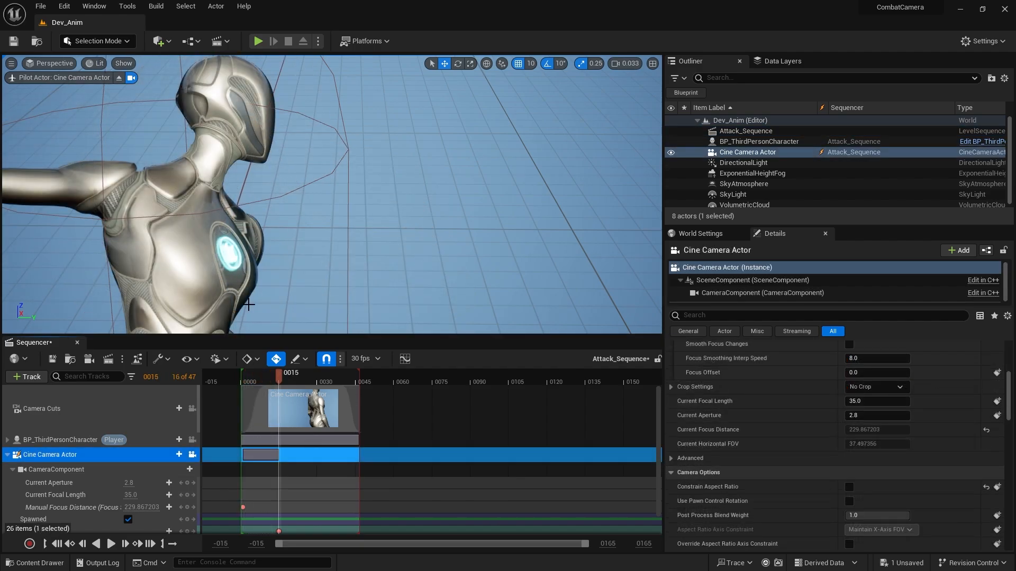
# Reposition the piloted camera at frame 23 to frame the character's lower back, key its transform, and play the sequence.
pyautogui.moveTo(278, 373); pyautogui.dragTo(301, 379)
pyautogui.moveTo(359, 188); pyautogui.dragTo(358, 207, button='right')
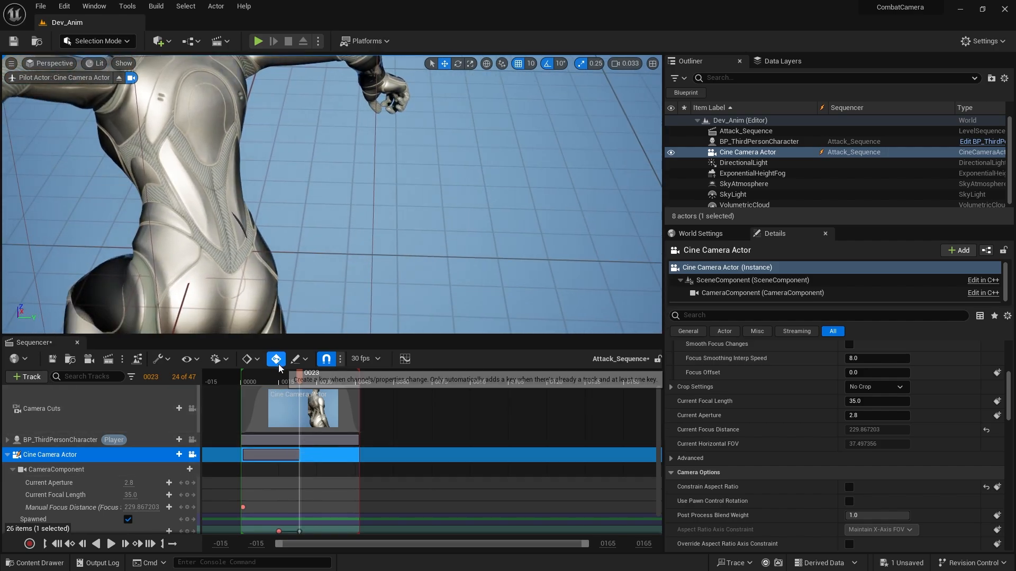
pyautogui.scroll(-1, 312, 532)
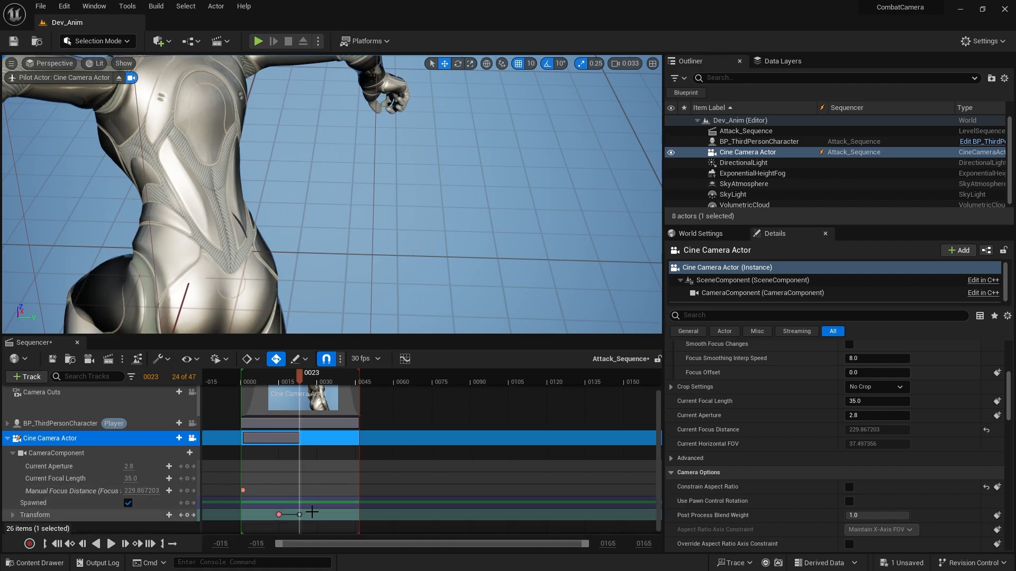
pyautogui.click(188, 516)
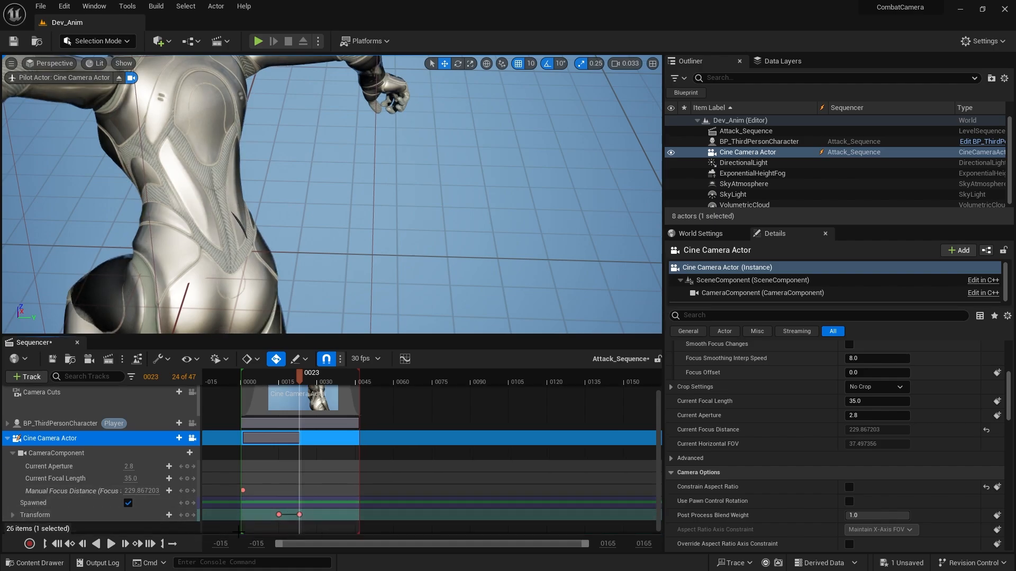
pyautogui.scroll(1, 323, 445)
pyautogui.moveTo(296, 379); pyautogui.dragTo(236, 385)
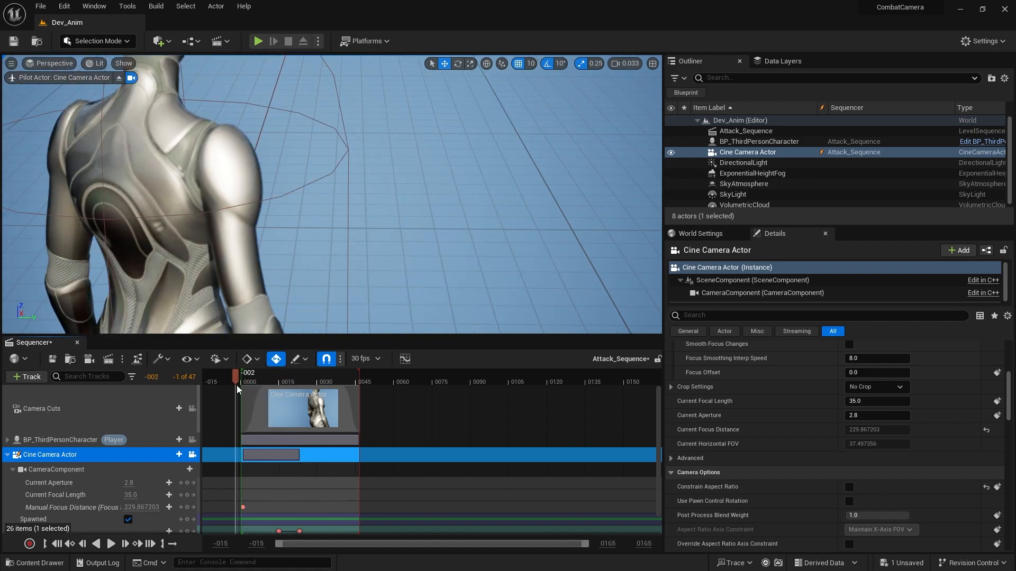
pyautogui.click(112, 545)
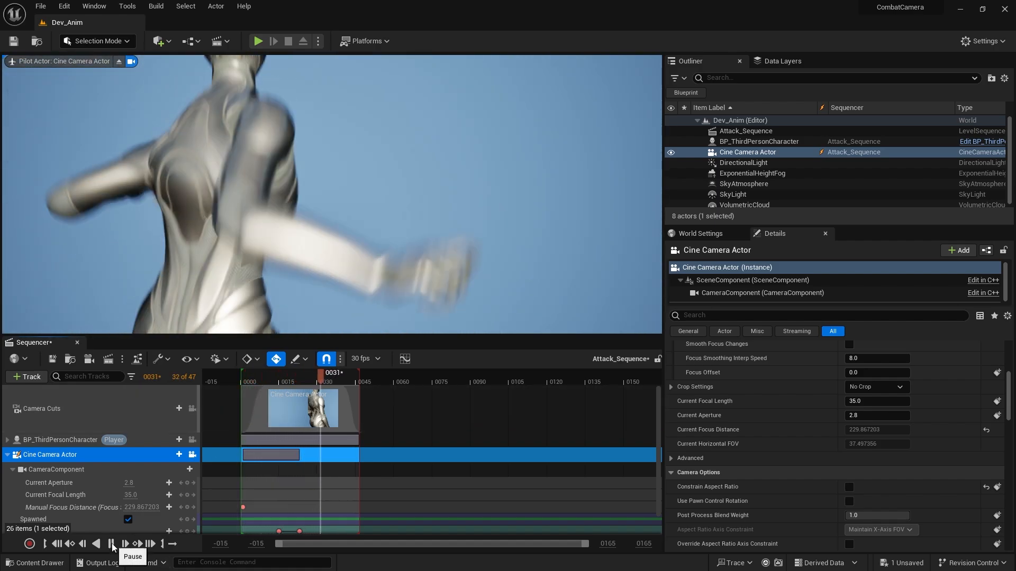
# Reframe the camera on the character's head and upper back at about frame 46, scrub the ending, and save the current level.
pyautogui.moveTo(373, 264); pyautogui.dragTo(355, 228, button='right')
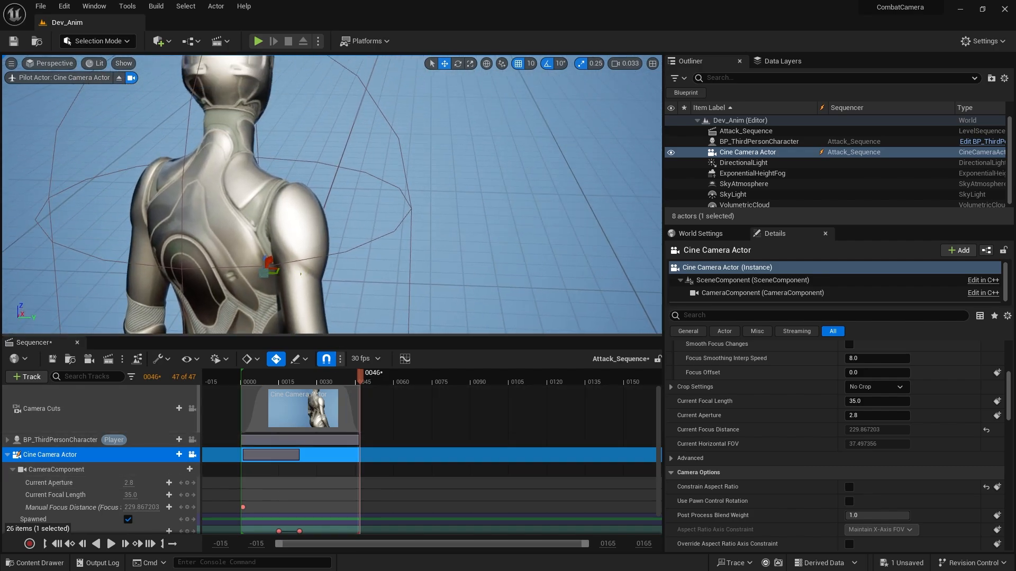
pyautogui.hotkey('ctrl', 'z')
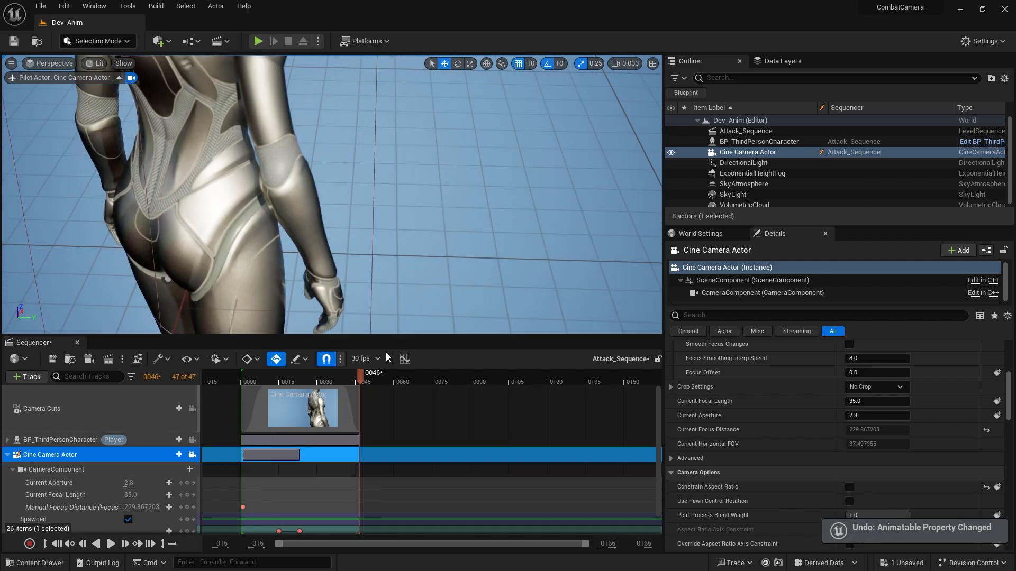
pyautogui.moveTo(370, 285)
pyautogui.mouseDown(button='right')
pyautogui.moveTo(367, 235)
pyautogui.moveTo(378, 237)
pyautogui.moveTo(374, 273)
pyautogui.mouseUp(button='right')
pyautogui.moveTo(331, 376); pyautogui.dragTo(372, 380)
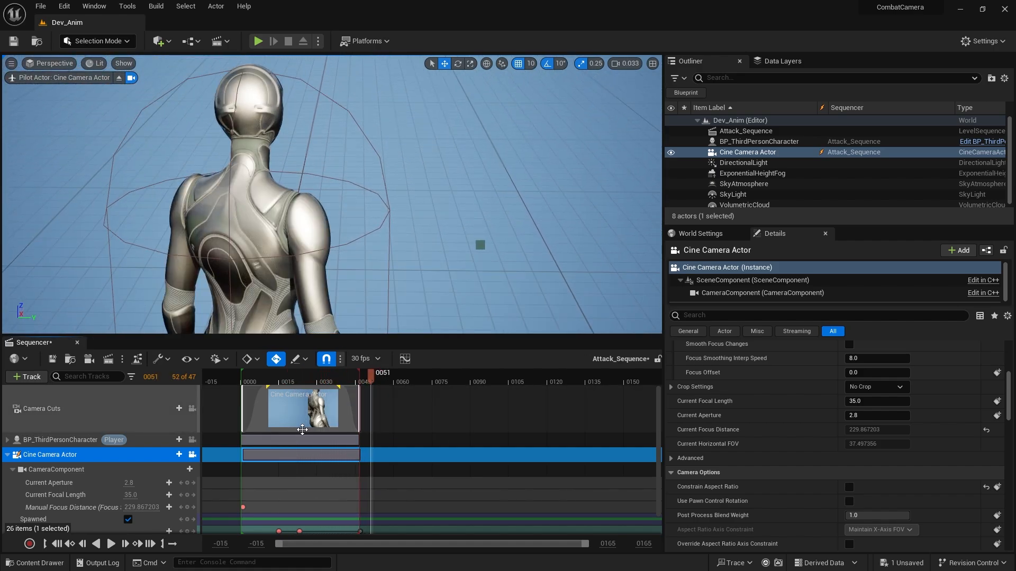
pyautogui.click(19, 45)
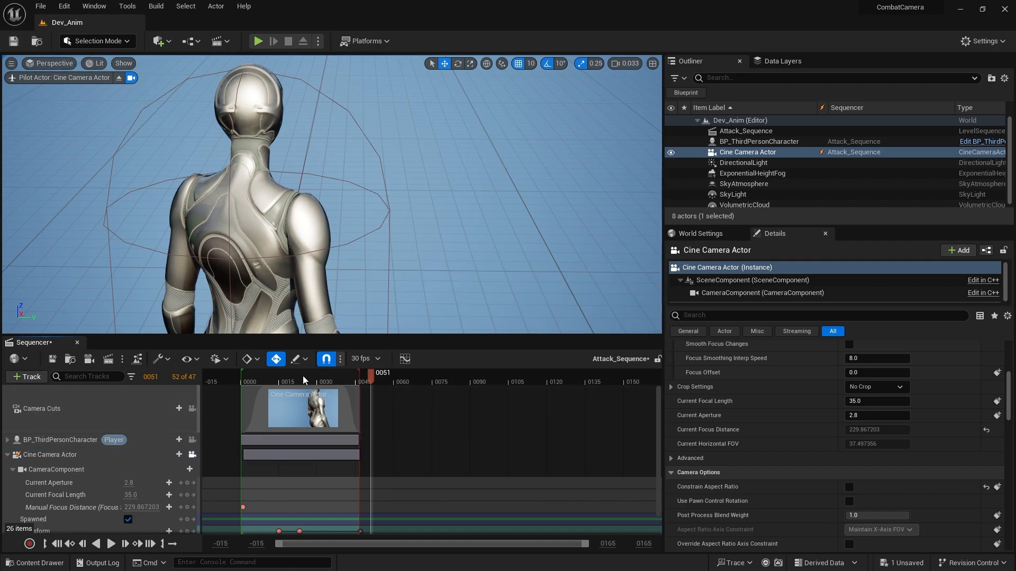
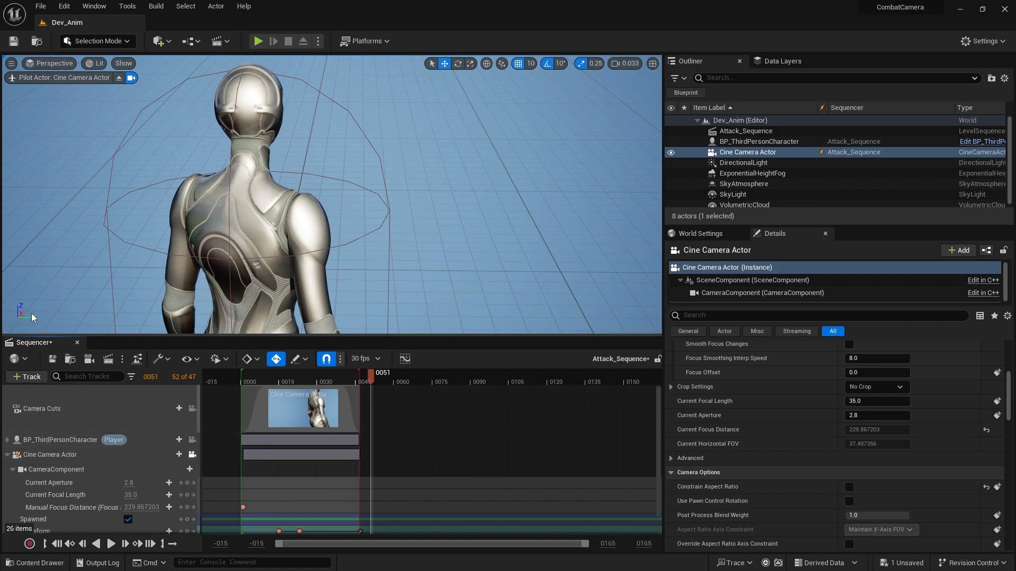
# Add a Time Dilation track to the attack sequence and key it at 1.0 on frame 14.
pyautogui.click(7, 455)
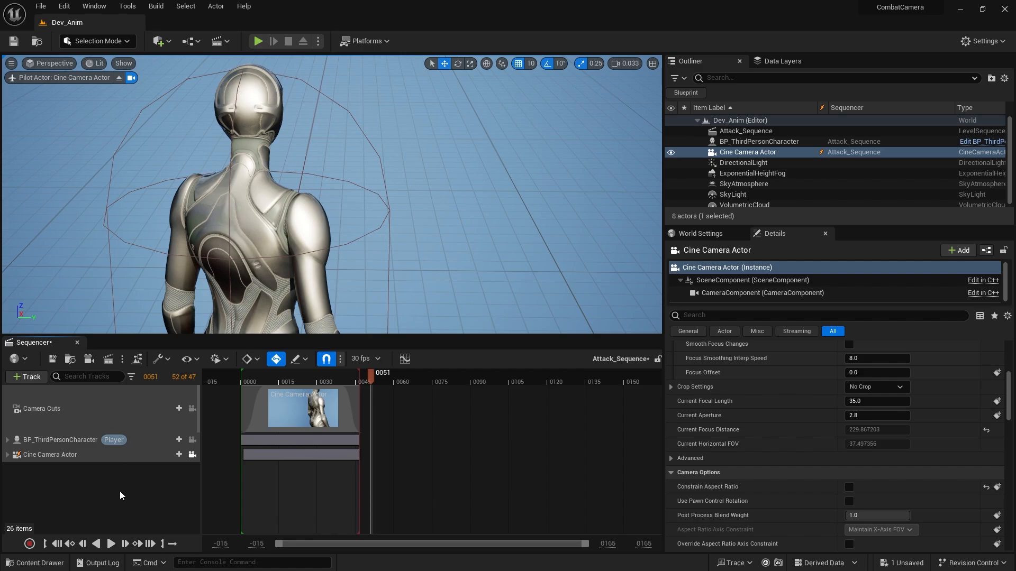
pyautogui.moveTo(299, 379); pyautogui.dragTo(241, 380)
pyautogui.rightClick(74, 488)
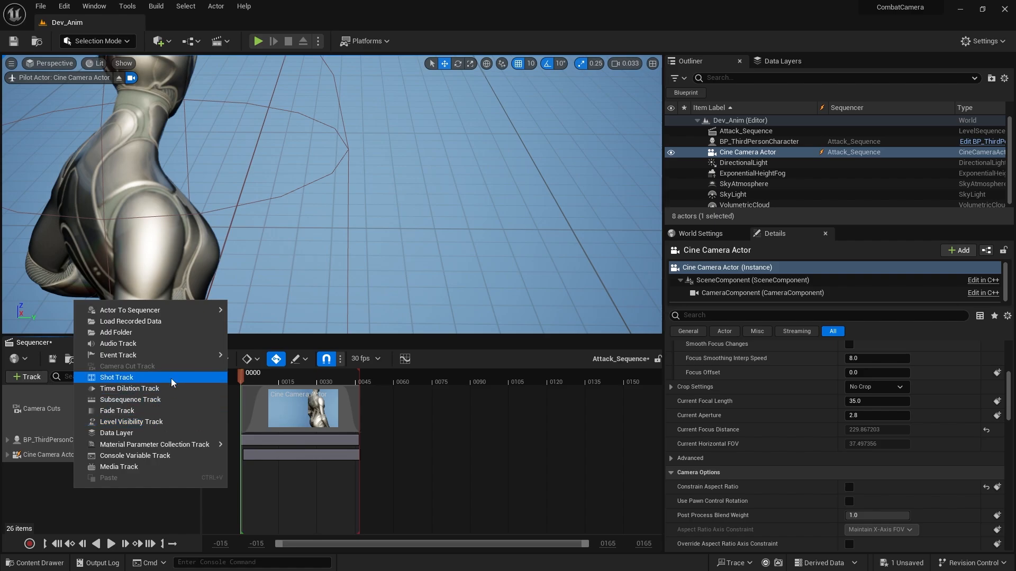
pyautogui.click(129, 389)
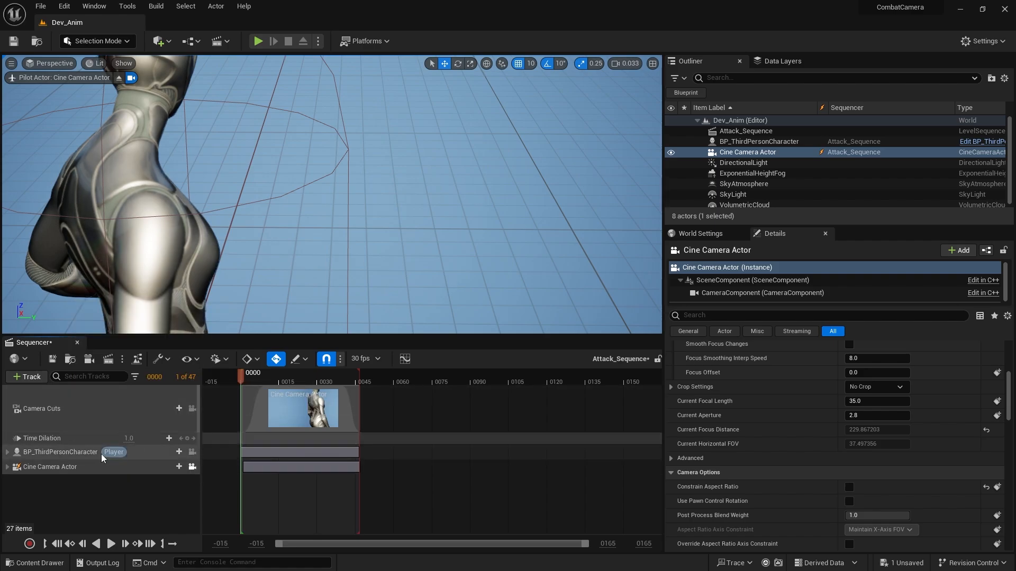
pyautogui.moveTo(249, 380); pyautogui.dragTo(278, 382)
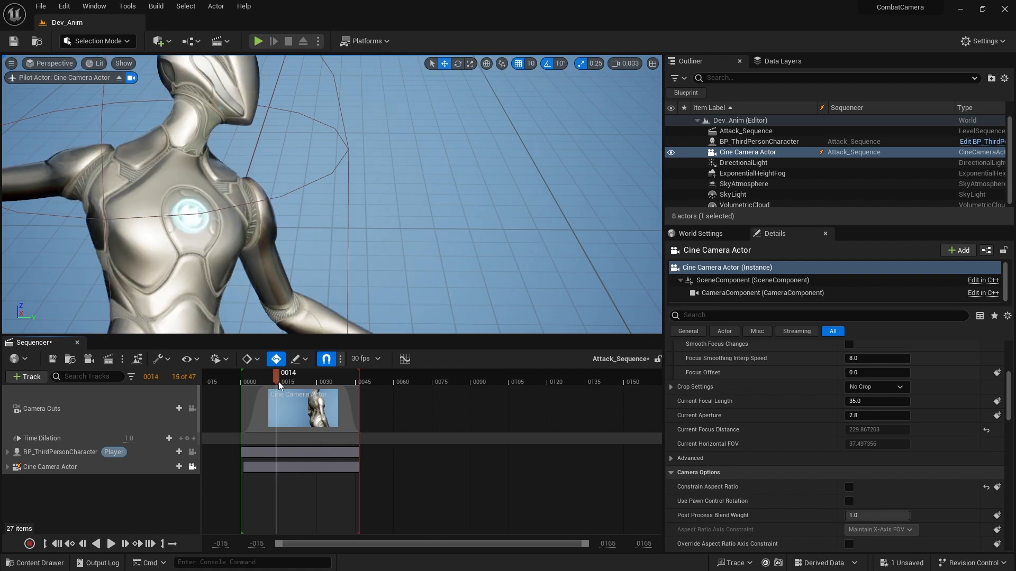
pyautogui.click(188, 439)
# Key the time dilation at 0.5 on frames 18 and 26, and back at 1.0 on frame 31.
pyautogui.moveTo(279, 376); pyautogui.dragTo(286, 378)
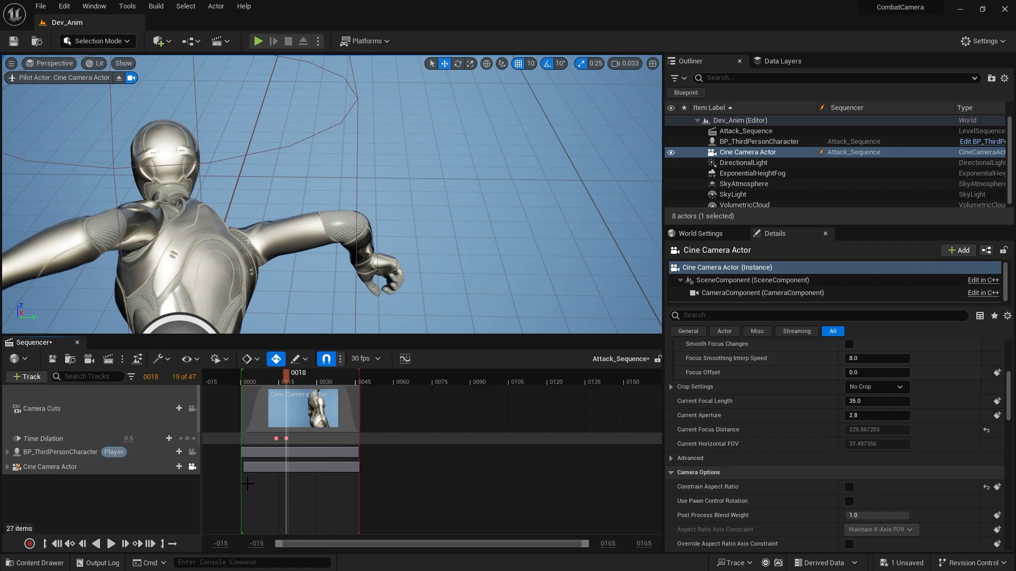
pyautogui.moveTo(284, 373); pyautogui.dragTo(309, 380)
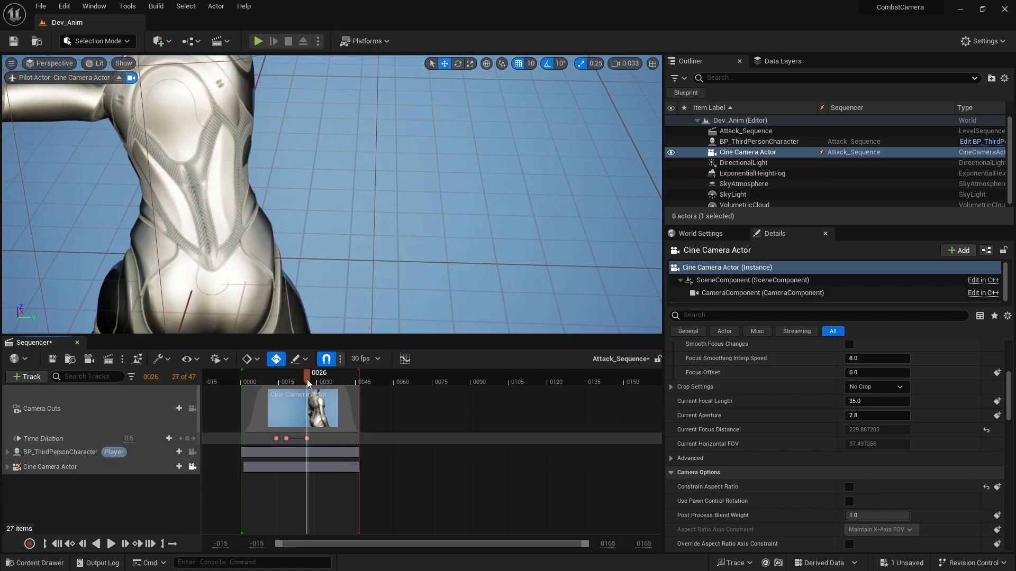
pyautogui.moveTo(308, 381); pyautogui.dragTo(319, 381)
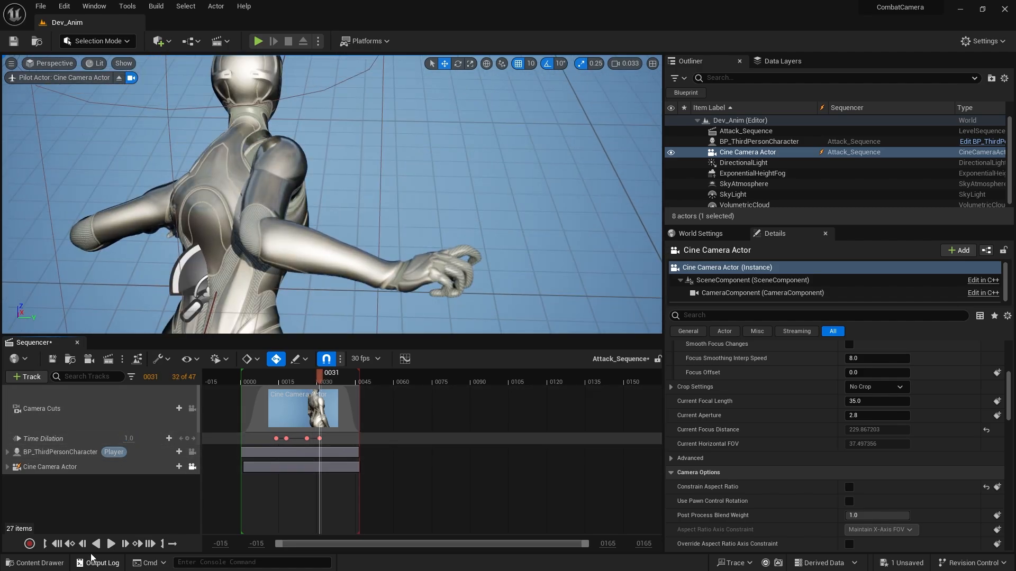
# Play the sequence from its first frame and again from frame 18 to review the slow-motion section.
pyautogui.click(58, 545)
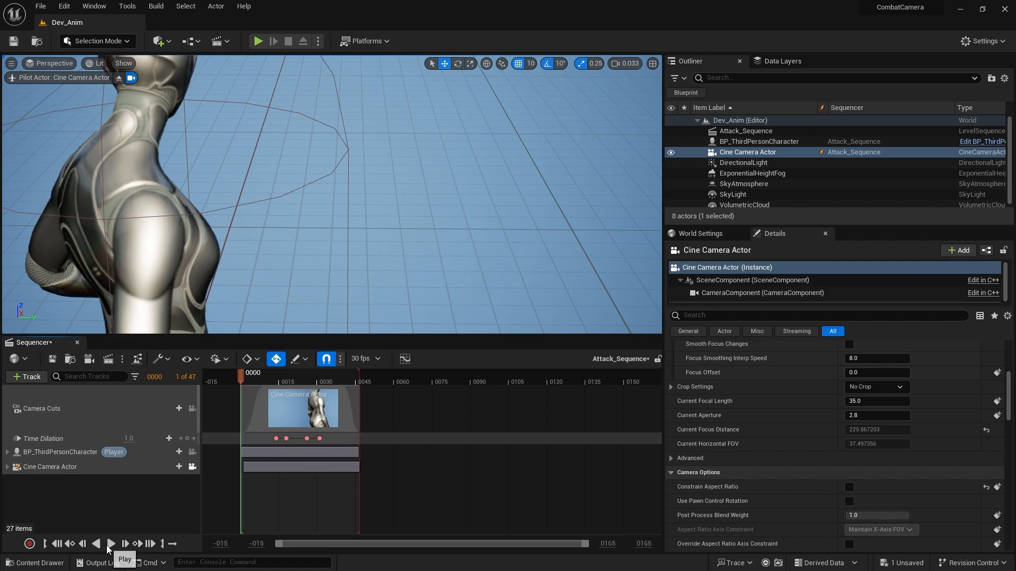
pyautogui.click(109, 545)
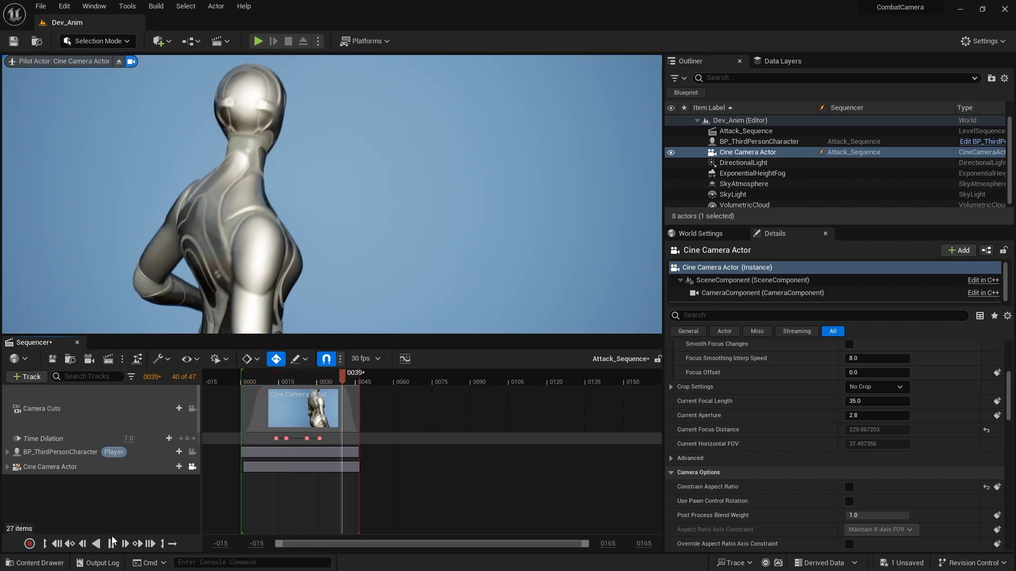
pyautogui.moveTo(289, 378)
pyautogui.mouseDown()
pyautogui.moveTo(258, 380)
pyautogui.moveTo(286, 377)
pyautogui.mouseUp()
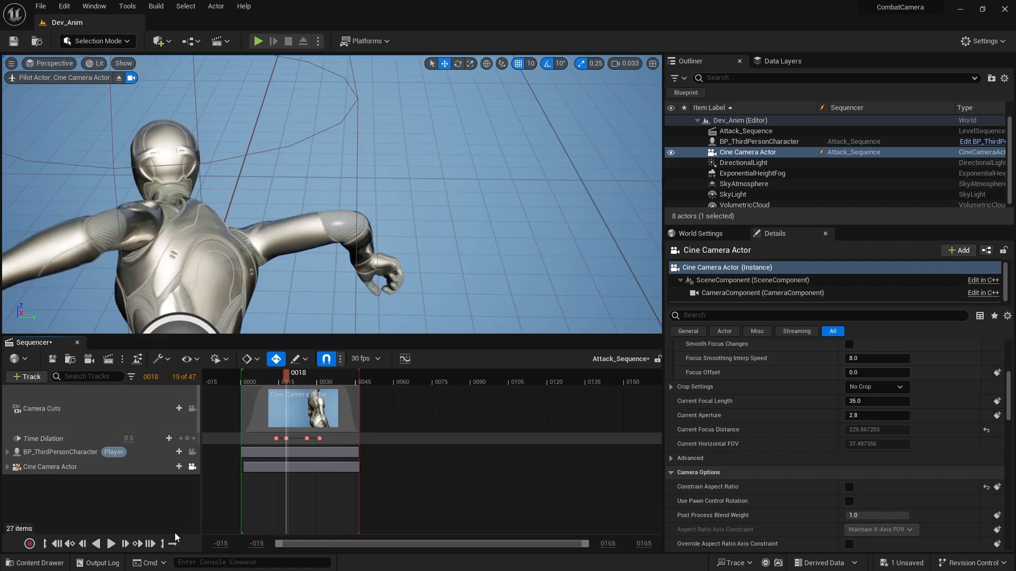
pyautogui.click(111, 544)
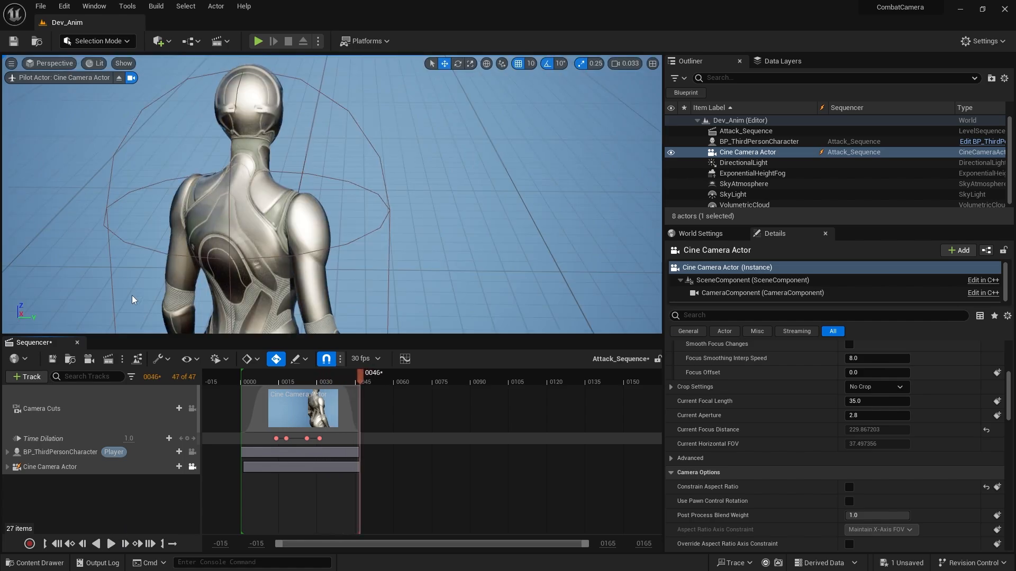
# Open the ThirdPersonMap level, saving the modified Attack_Sequence asset.
pyautogui.click(34, 562)
pyautogui.doubleClick(345, 397)
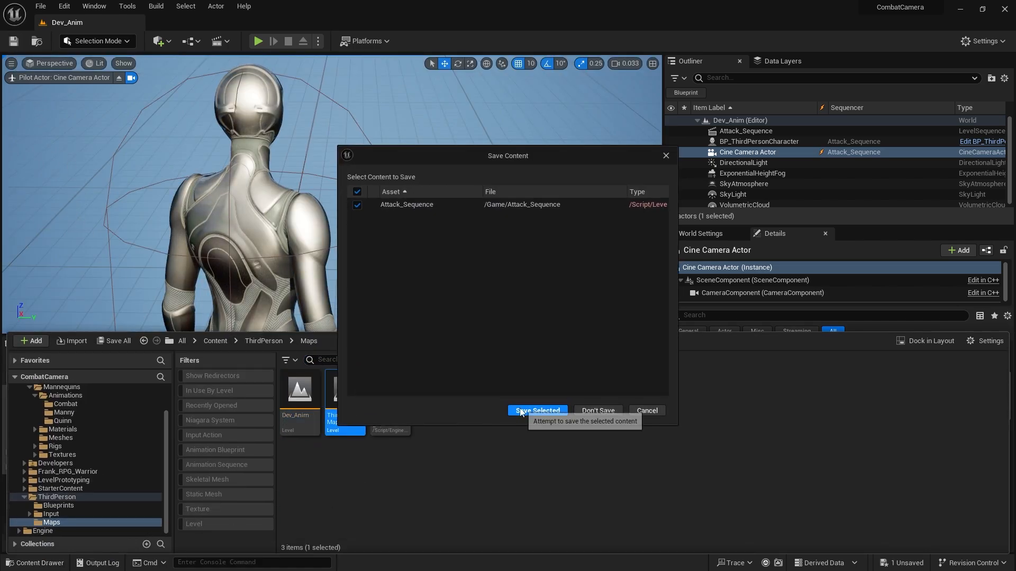
pyautogui.click(537, 411)
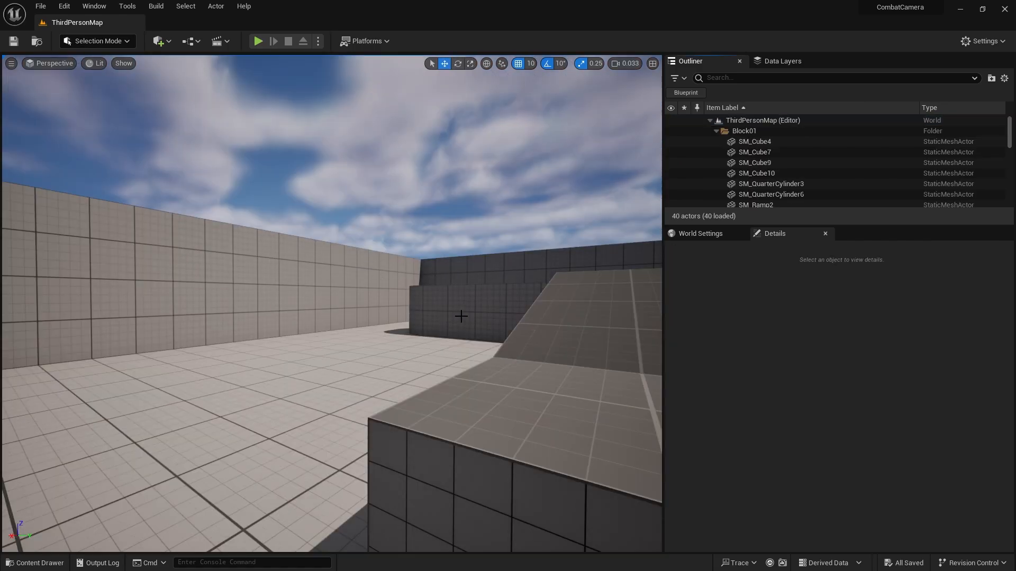
# Play the level full screen, run the character around and trigger attacks to test the camera sequence, and return to the editor.
pyautogui.press('F11')
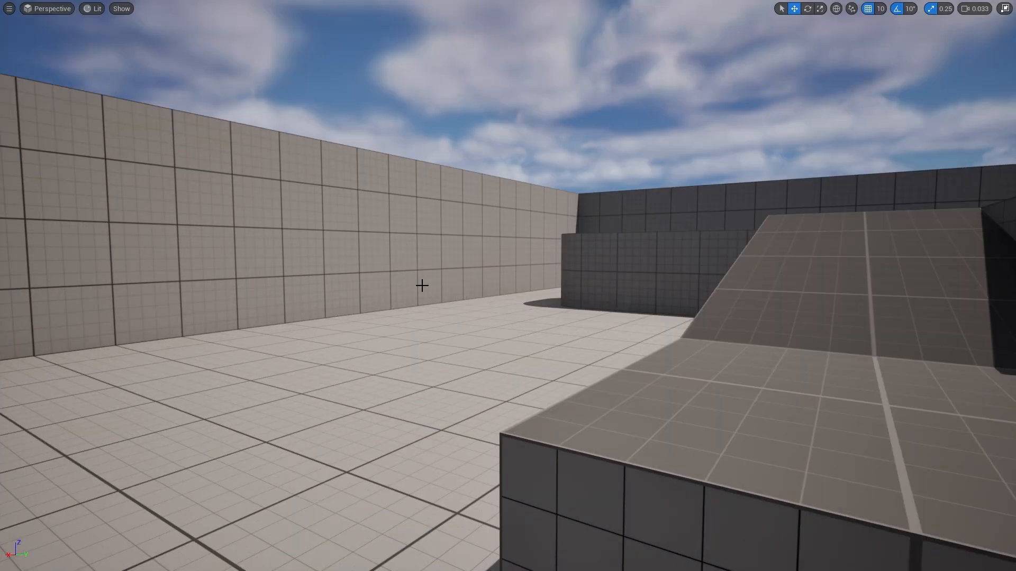
pyautogui.hotkey('alt', 'p')
pyautogui.click(353, 195)
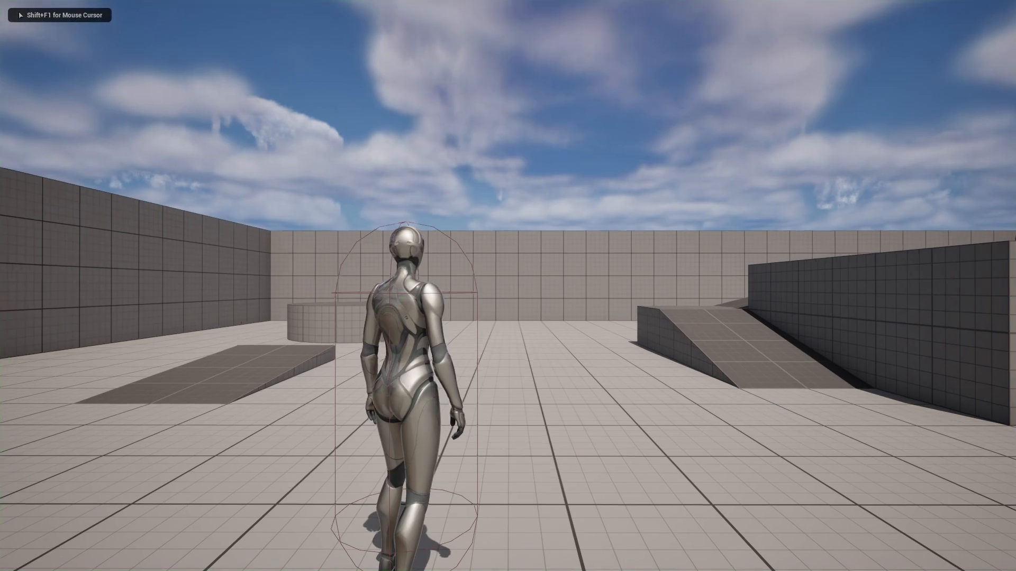
pyautogui.press('w')
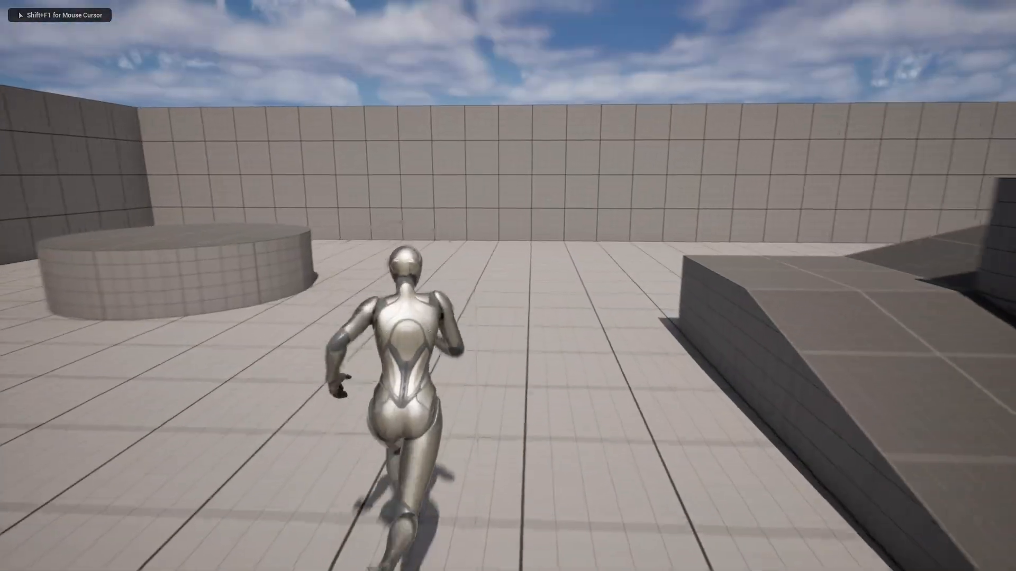
pyautogui.press('space')
pyautogui.press('w')
pyautogui.press('space')
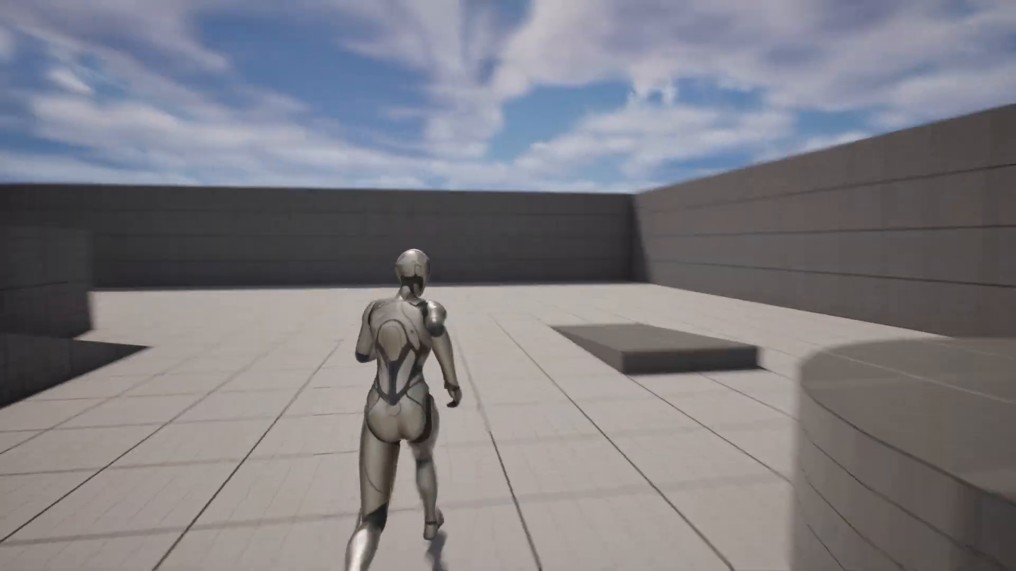
pyautogui.press('space')
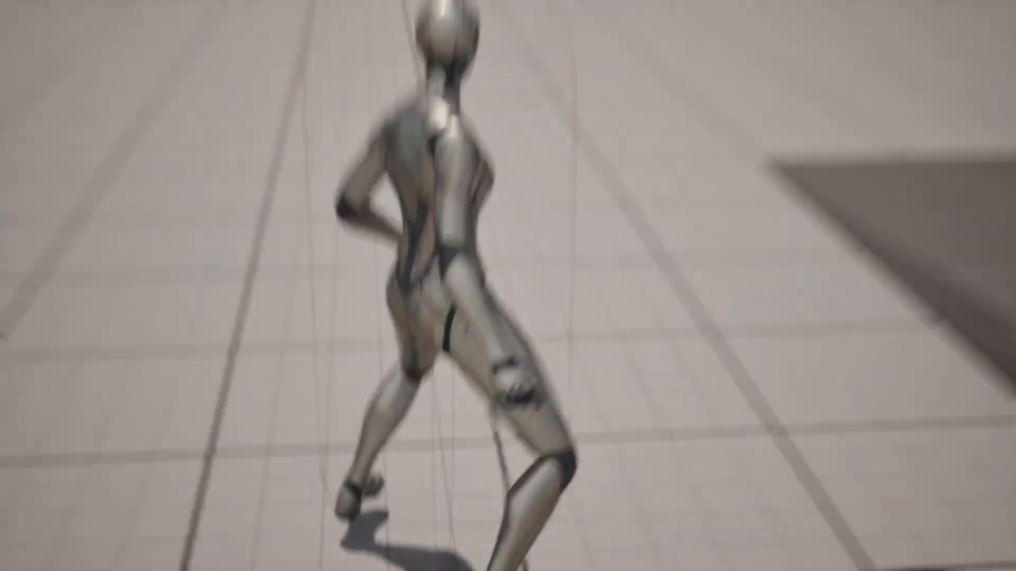
pyautogui.press('space')
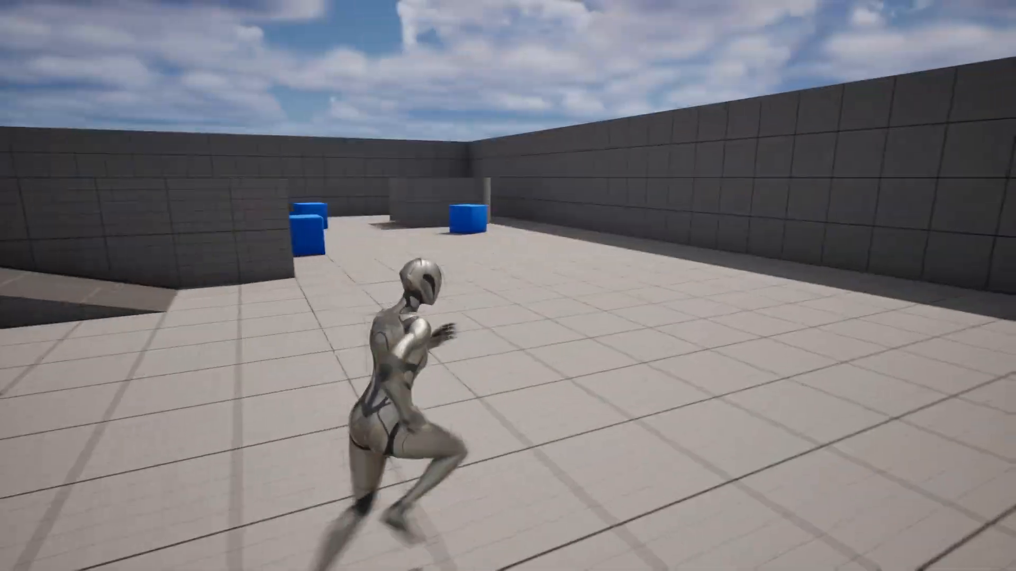
pyautogui.press('space')
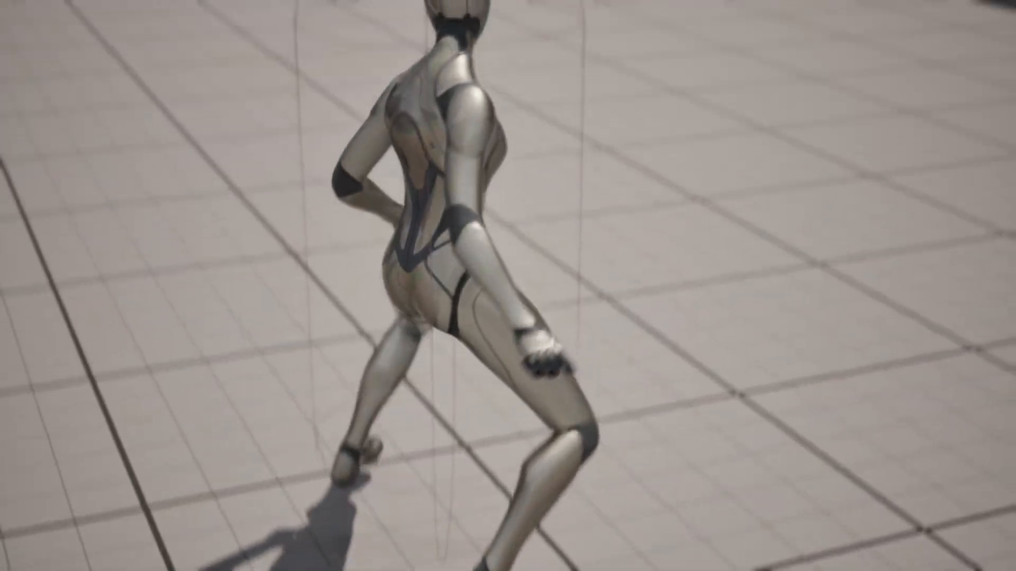
pyautogui.press('Escape')
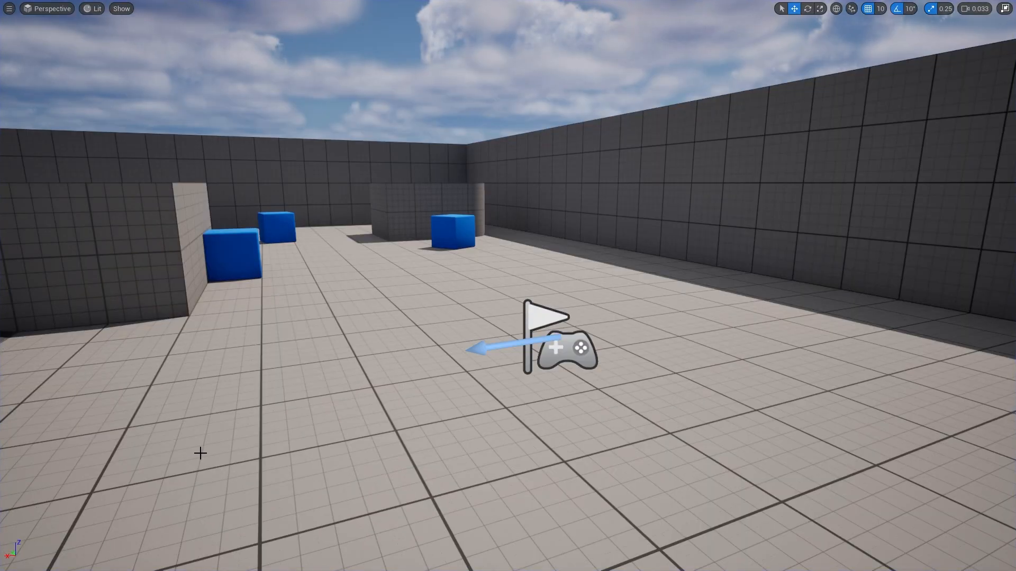
pyautogui.press('F11')
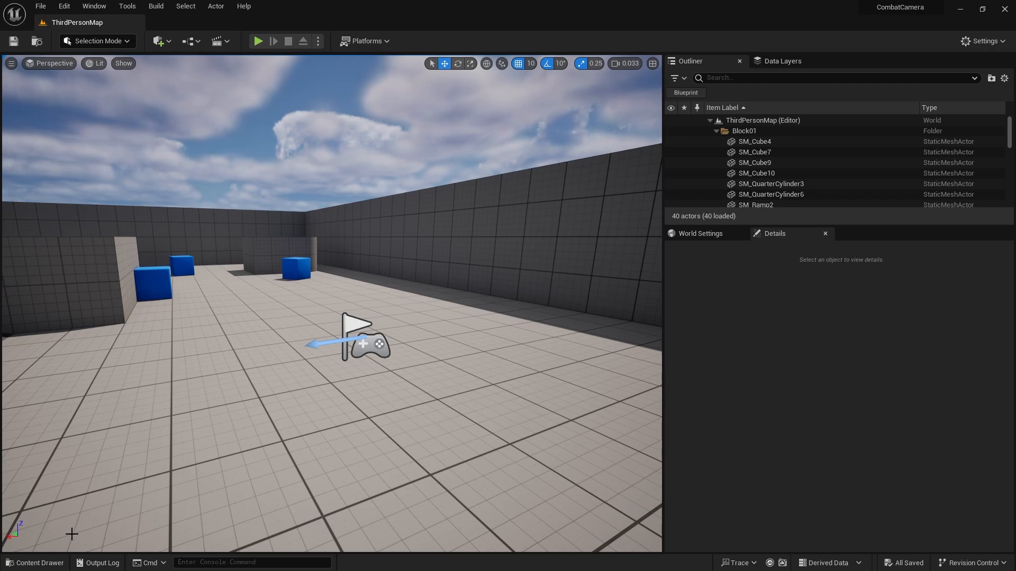
# Reopen the Dev_Anim level and open its Attack_Sequence level sequence for editing.
pyautogui.click(35, 563)
pyautogui.doubleClick(299, 407)
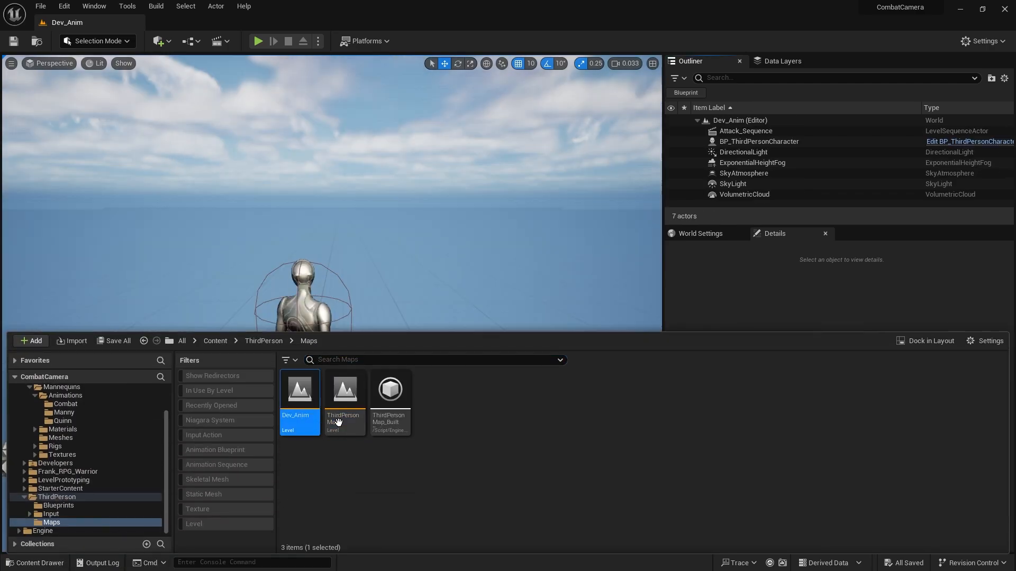
pyautogui.click(773, 131)
pyautogui.scroll(1, 751, 413)
pyautogui.click(830, 393)
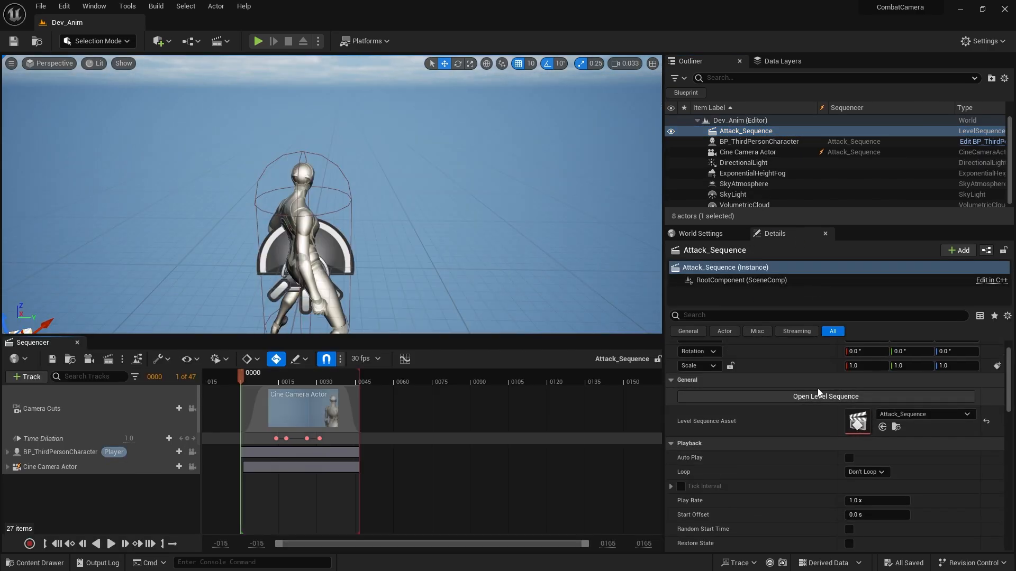
# Go to the Cine Camera Actor's transform key at frame 15 and pilot the camera in the viewport.
pyautogui.rightClick(444, 243)
pyautogui.click(82, 468)
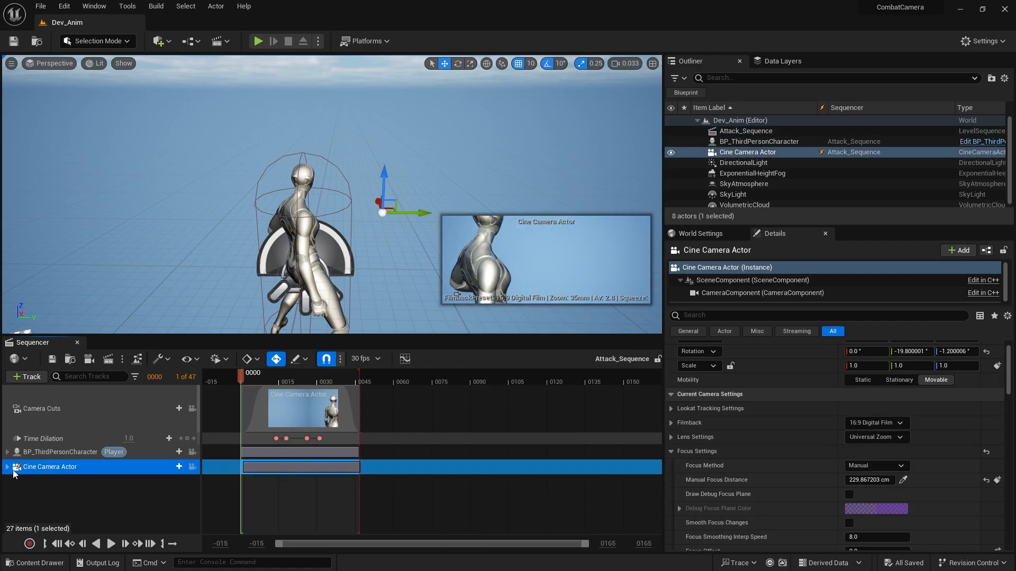
pyautogui.click(8, 467)
pyautogui.scroll(-2, 58, 496)
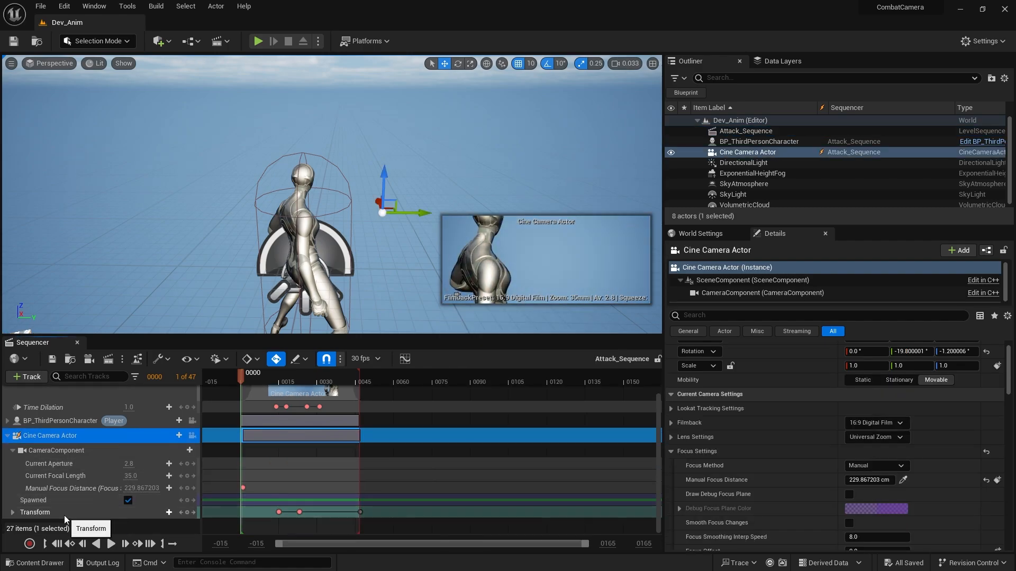
pyautogui.click(64, 513)
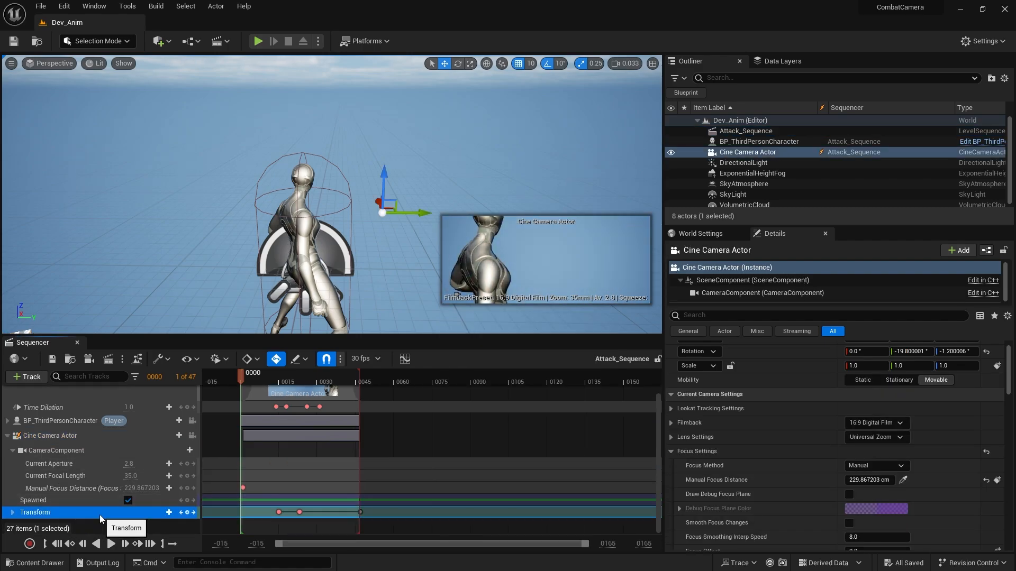
pyautogui.click(194, 514)
pyautogui.click(192, 437)
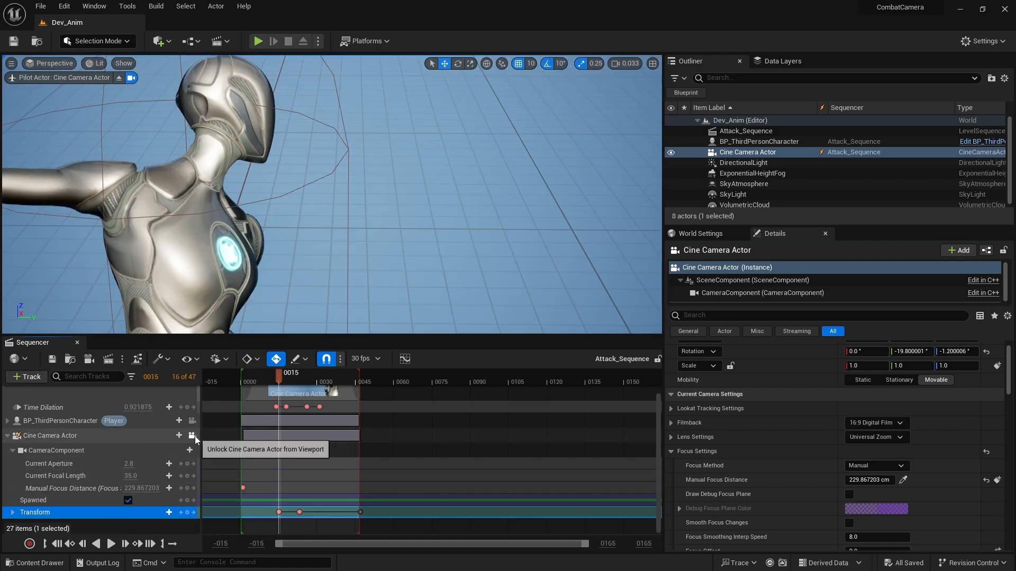
# Raise and pull back the piloted camera at frame 15, framing the character's head and outstretched arm low in the shot.
pyautogui.rightClick(346, 303)
pyautogui.moveTo(344, 295); pyautogui.dragTo(340, 302, button='right')
pyautogui.press('e')
pyautogui.press('s')
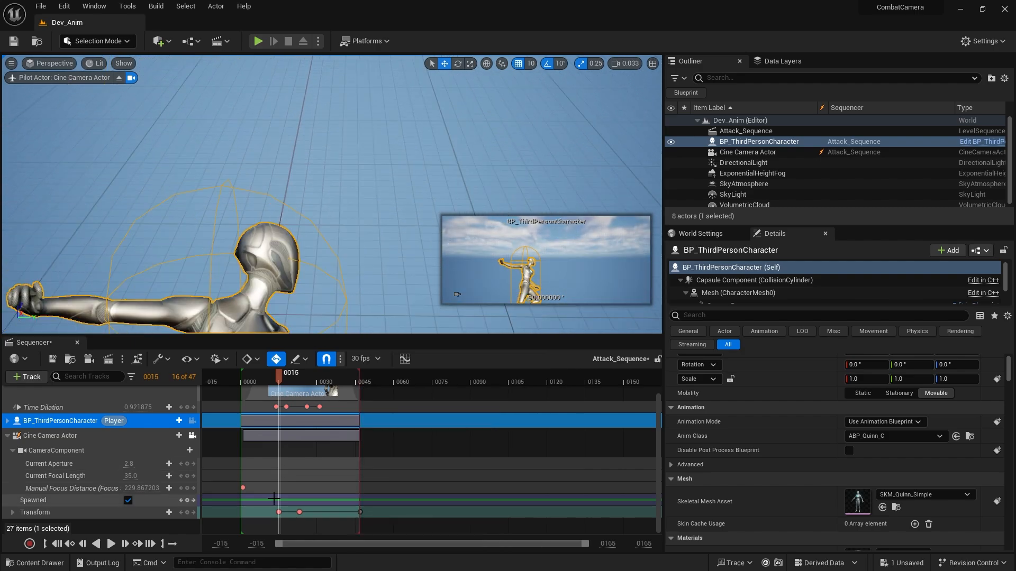
# Reframe the camera at the frame 23 transform key on the character's head and upper back, go to the final key, and save the sequence.
pyautogui.click(194, 512)
pyautogui.press('e')
pyautogui.moveTo(306, 288); pyautogui.dragTo(306, 288, button='right')
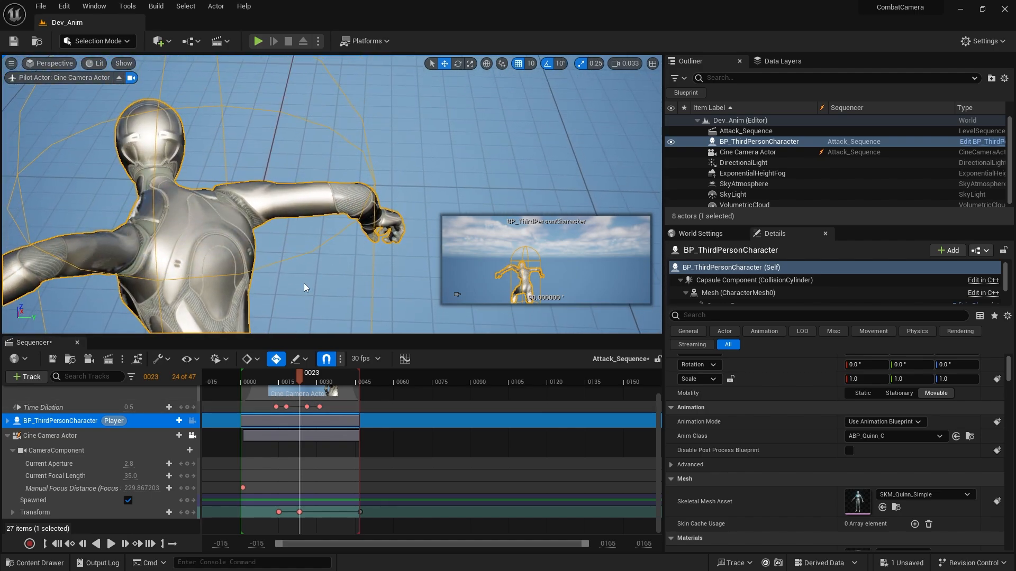
pyautogui.click(194, 512)
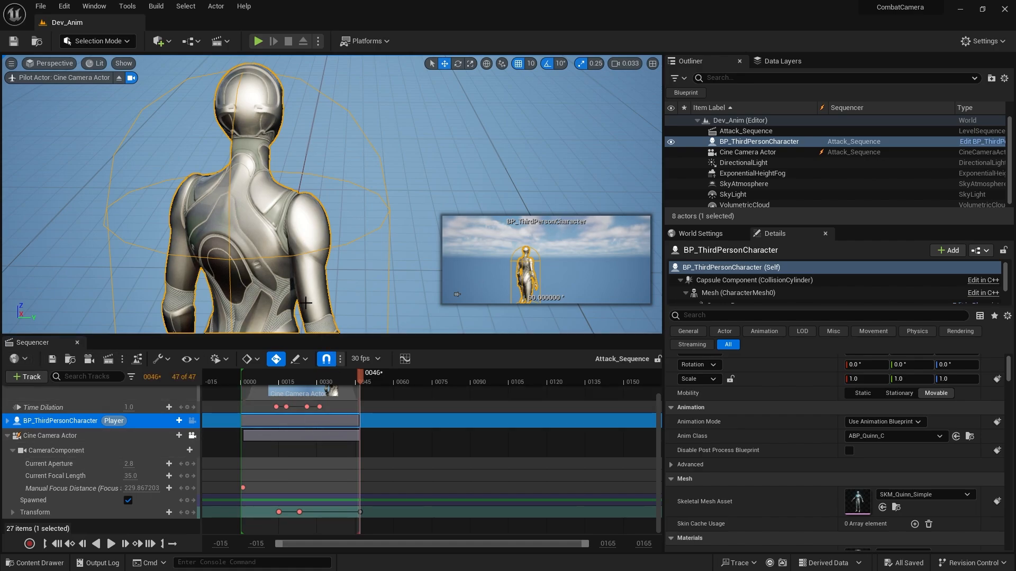
# Open the ThirdPersonMap level, play it in the editor, and trigger attacks to check the revised camera movement.
pyautogui.click(34, 563)
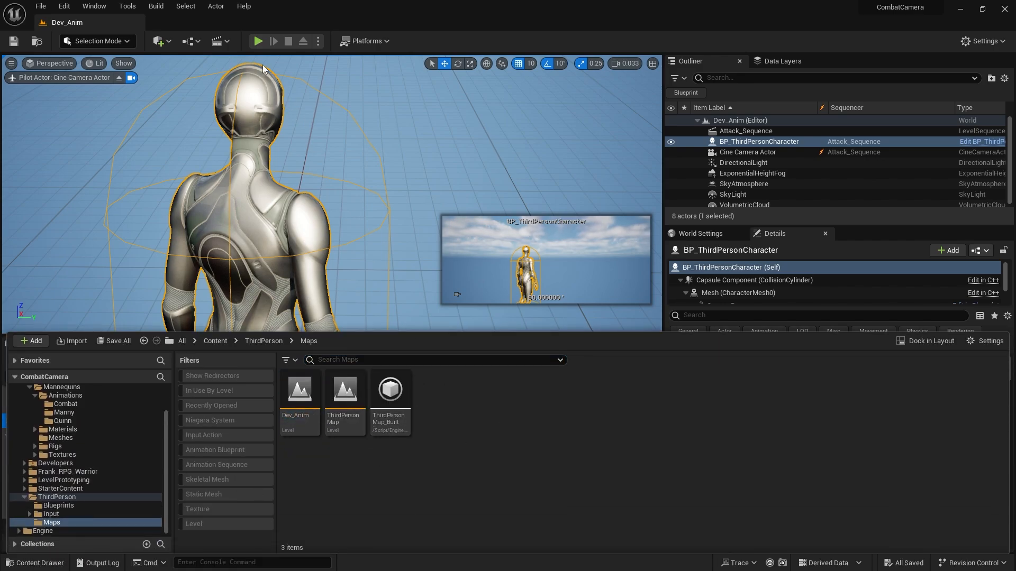
pyautogui.doubleClick(343, 422)
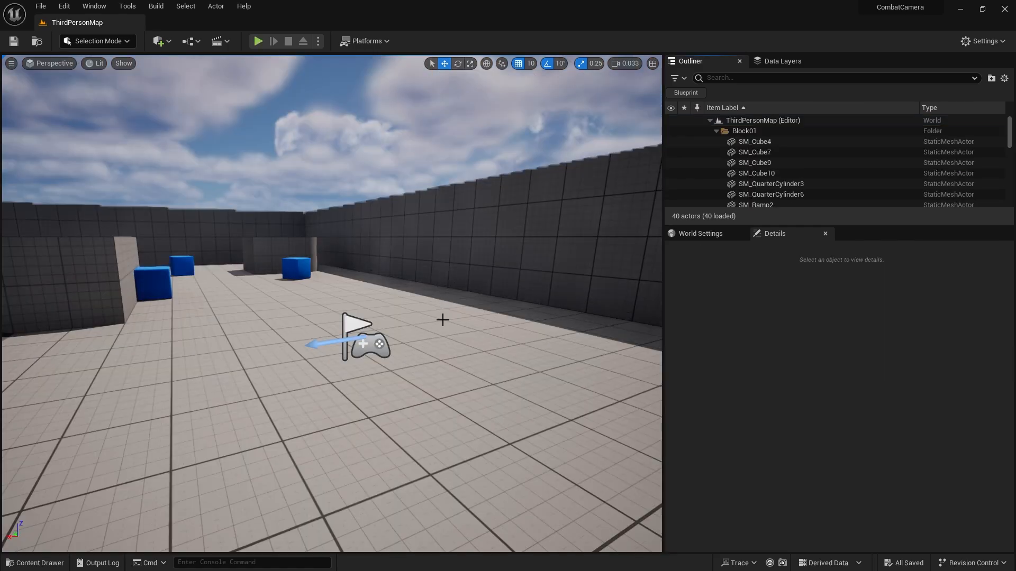
pyautogui.click(260, 40)
pyautogui.click(288, 226)
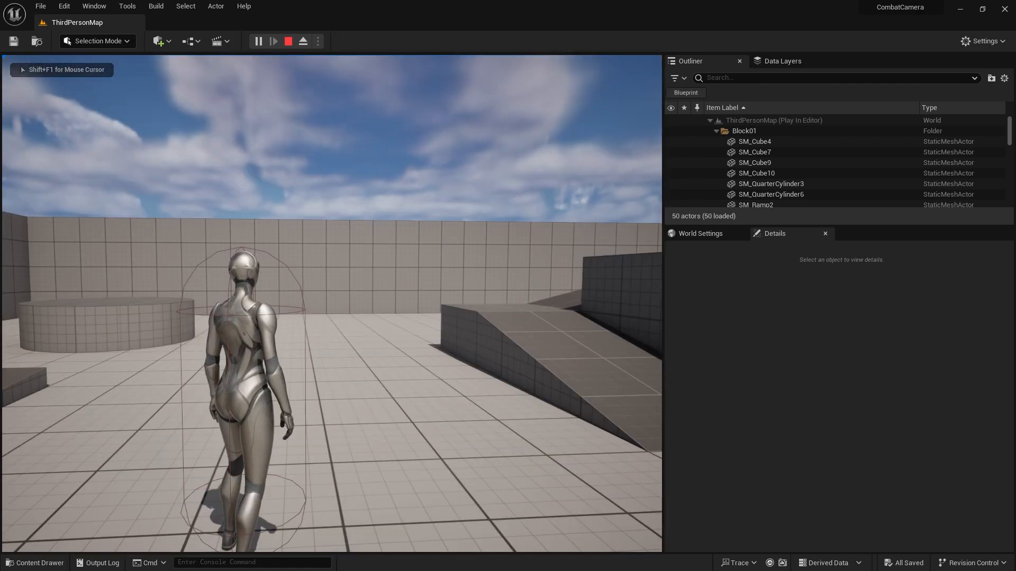
pyautogui.click(288, 226)
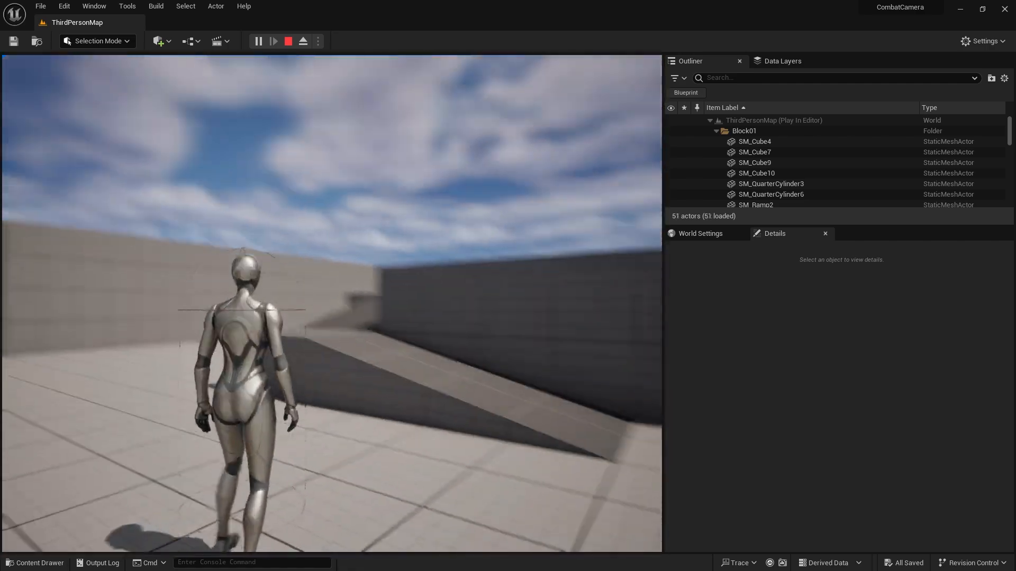
# Run the character around the level, attacking in several spots and jumping off the blue block, to watch the attack camera from different directions.
pyautogui.press('w')
pyautogui.click(288, 226)
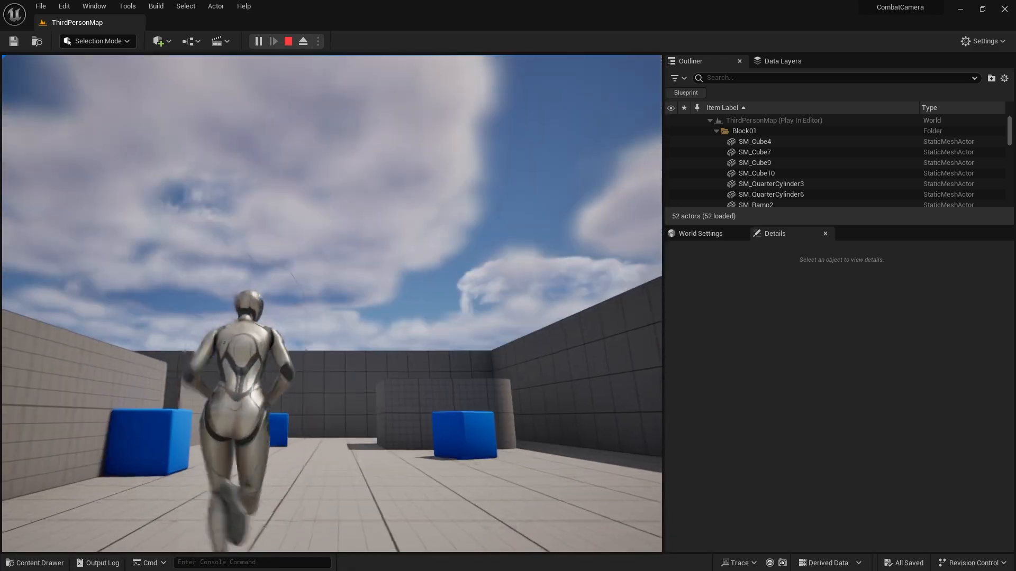
pyautogui.click(332, 304)
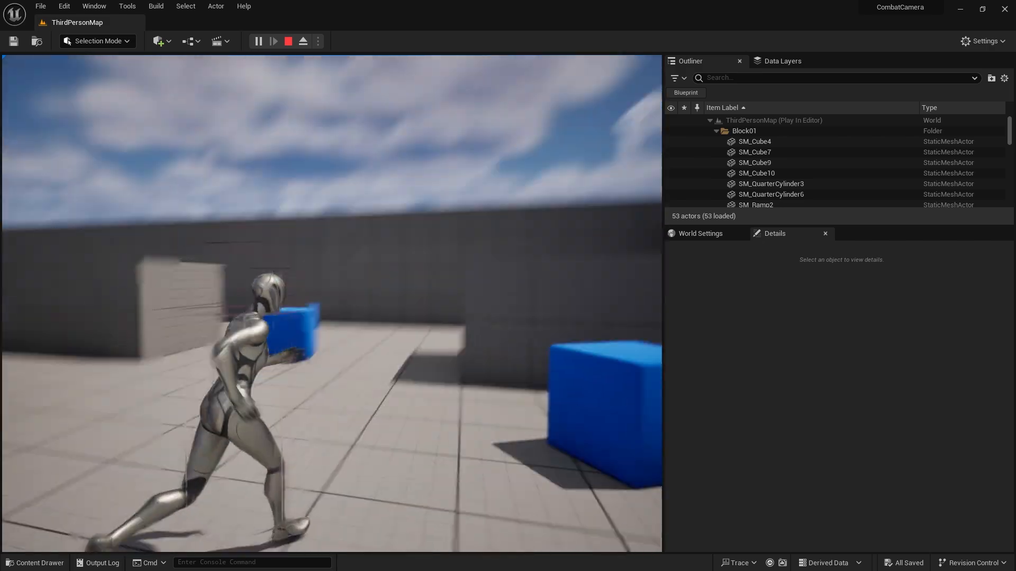
pyautogui.click(332, 304)
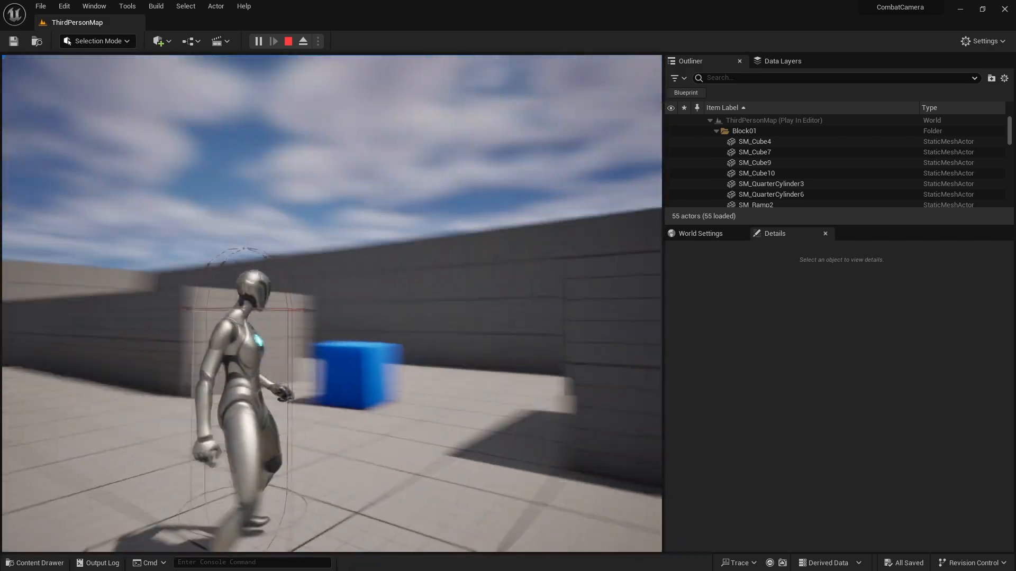
pyautogui.press('w')
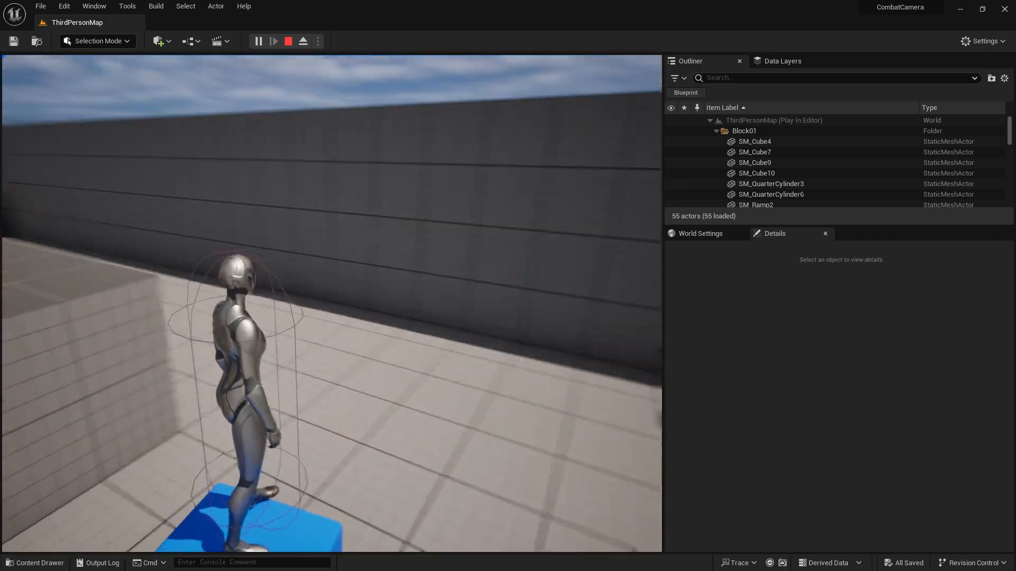
pyautogui.press('w')
pyautogui.press('space')
pyautogui.press('space')
pyautogui.press('w')
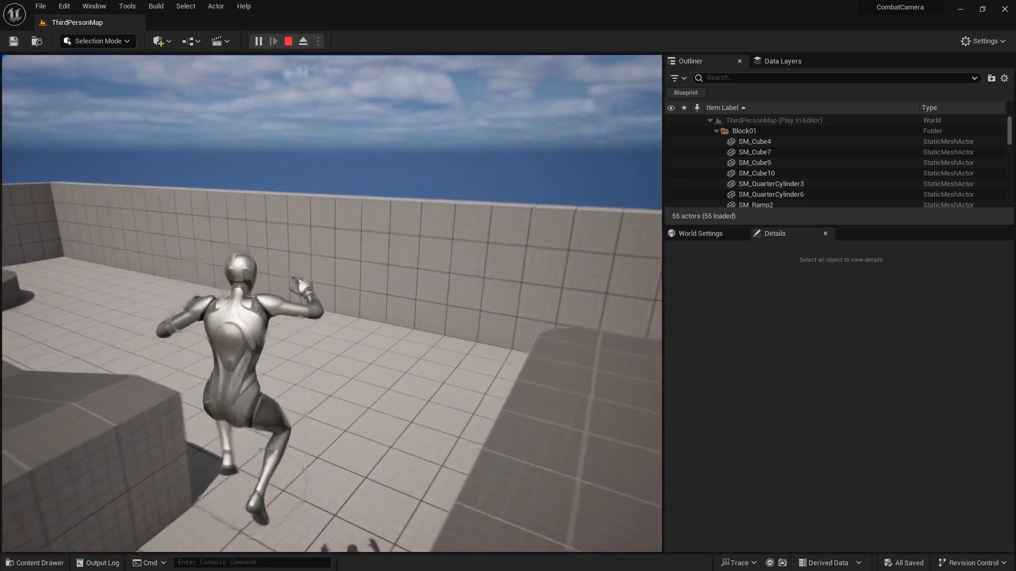
# Trigger attacks while jumping and moving across the open floor to check the attack camera, and stop the play session.
pyautogui.press('f')
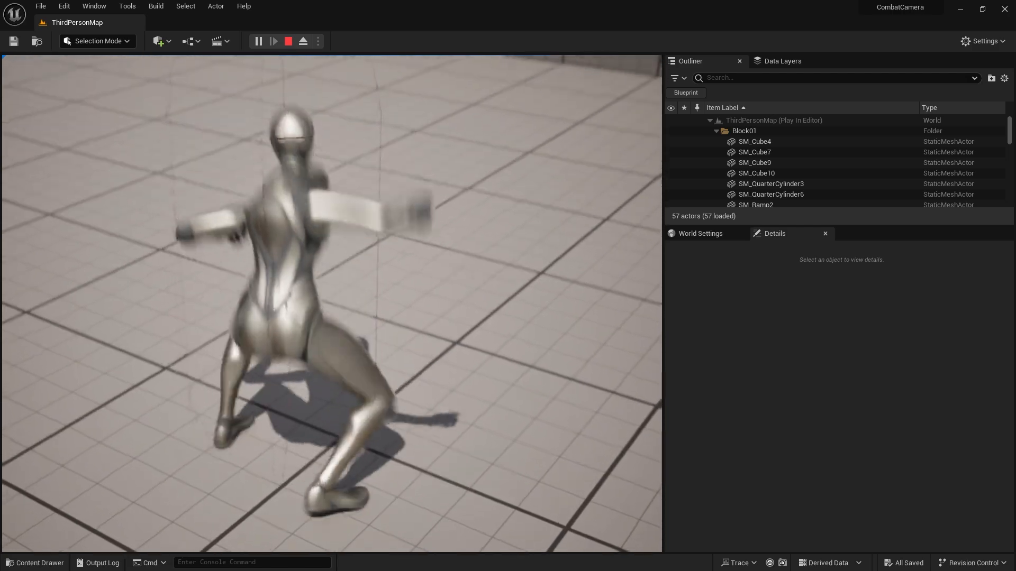
pyautogui.press('w')
pyautogui.press('f')
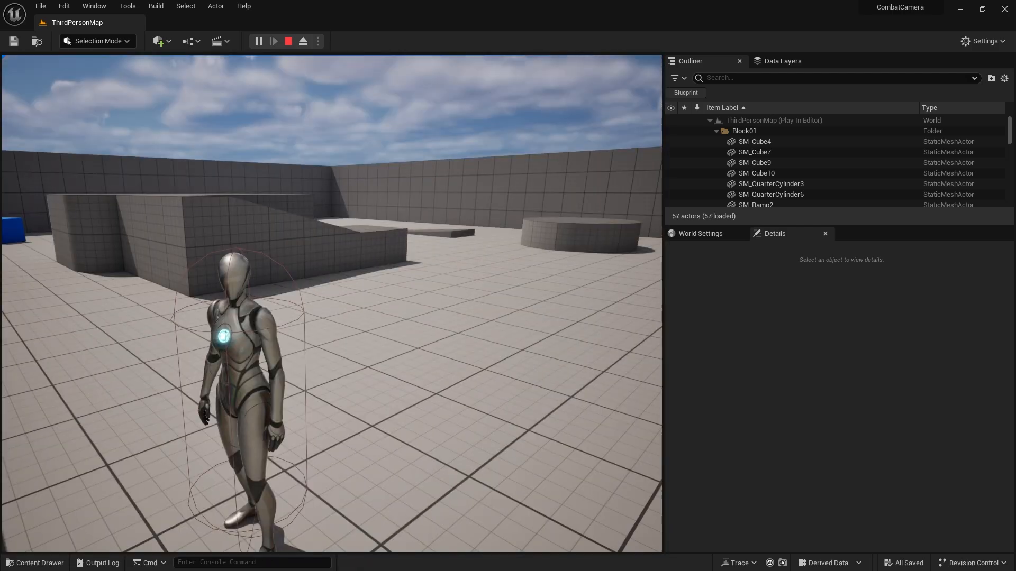
pyautogui.press('w')
pyautogui.press('d')
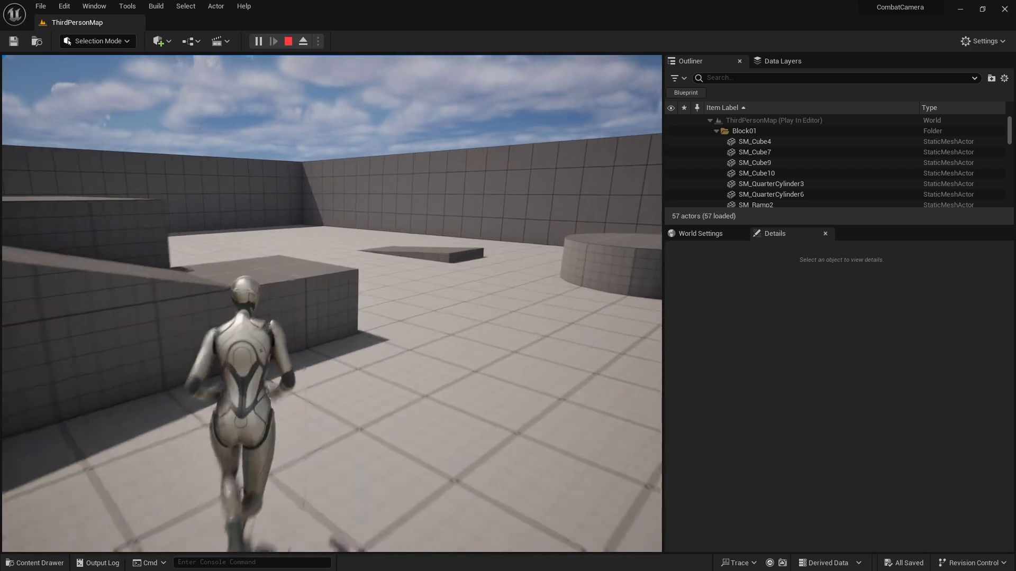
pyautogui.press('space')
pyautogui.press('f')
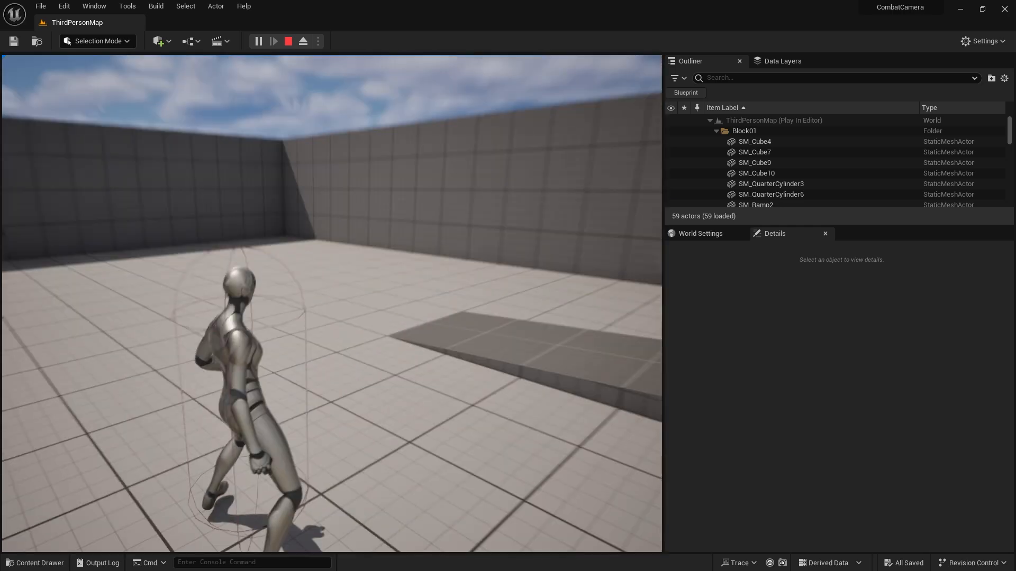
pyautogui.press('Escape')
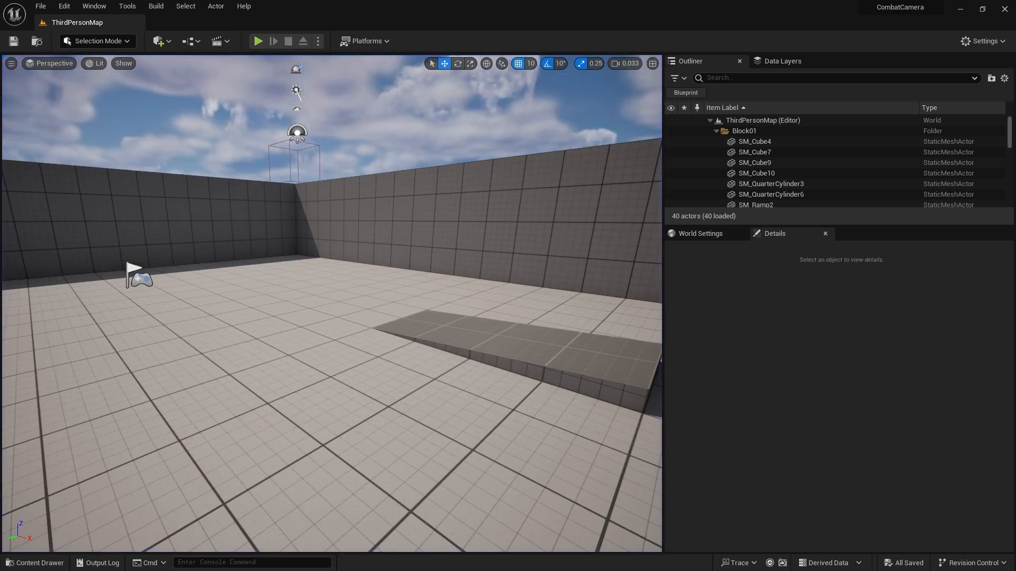
# Open the Dev_Anim level and open the level sequence of its Attack_Sequence actor.
pyautogui.click(34, 563)
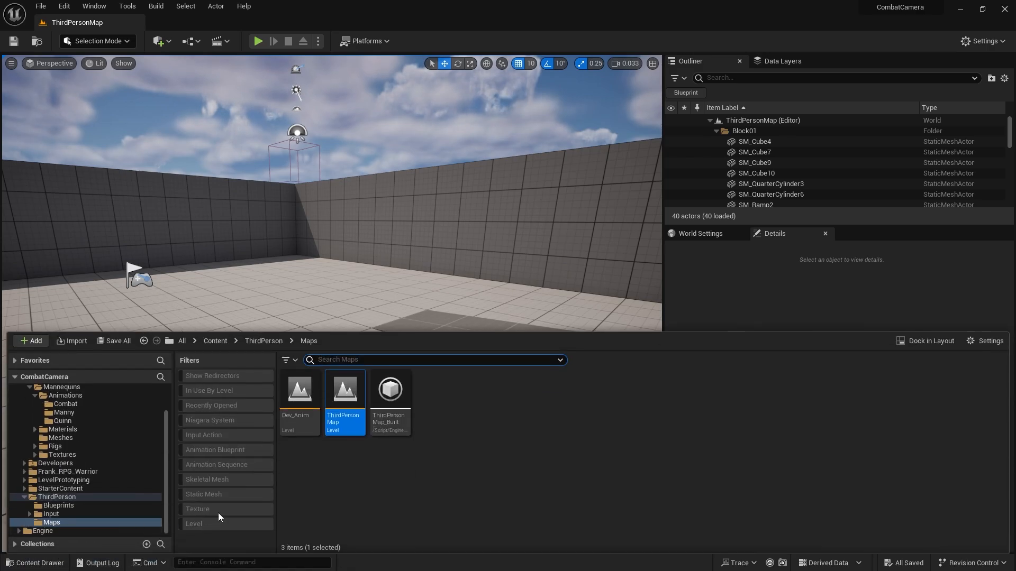
pyautogui.doubleClick(304, 416)
pyautogui.moveTo(355, 249); pyautogui.dragTo(344, 317, button='right')
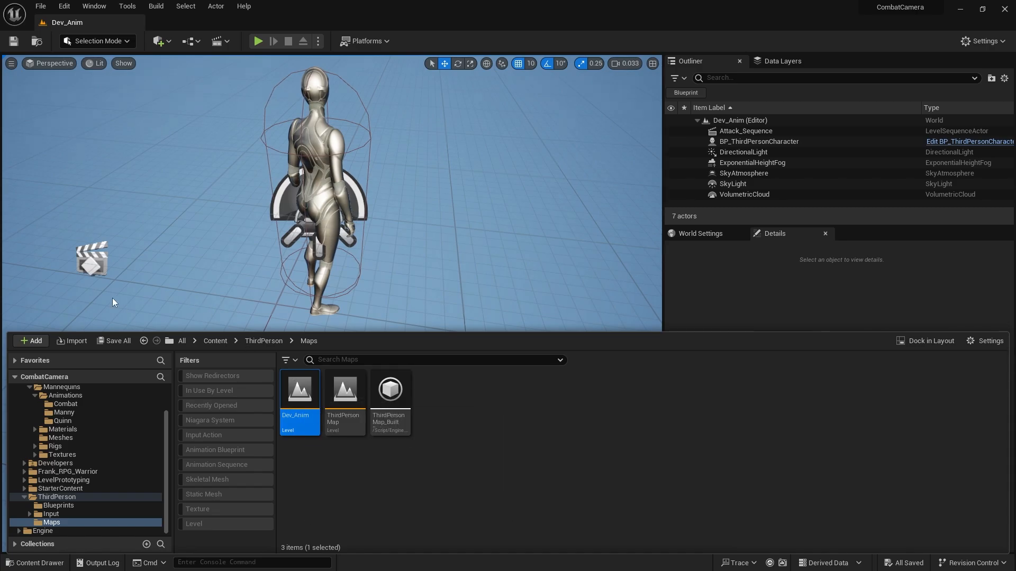
pyautogui.click(92, 259)
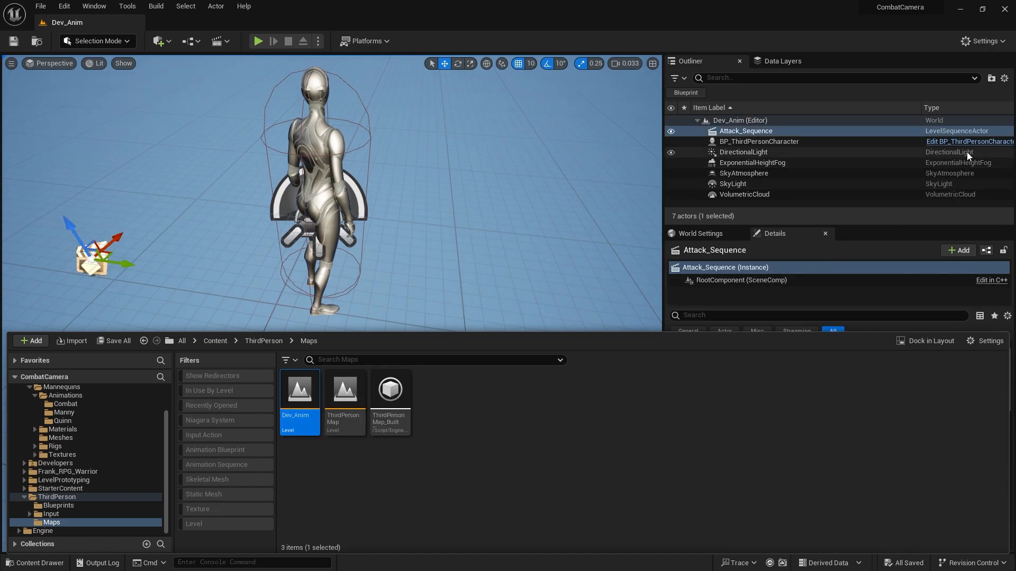
pyautogui.click(12, 563)
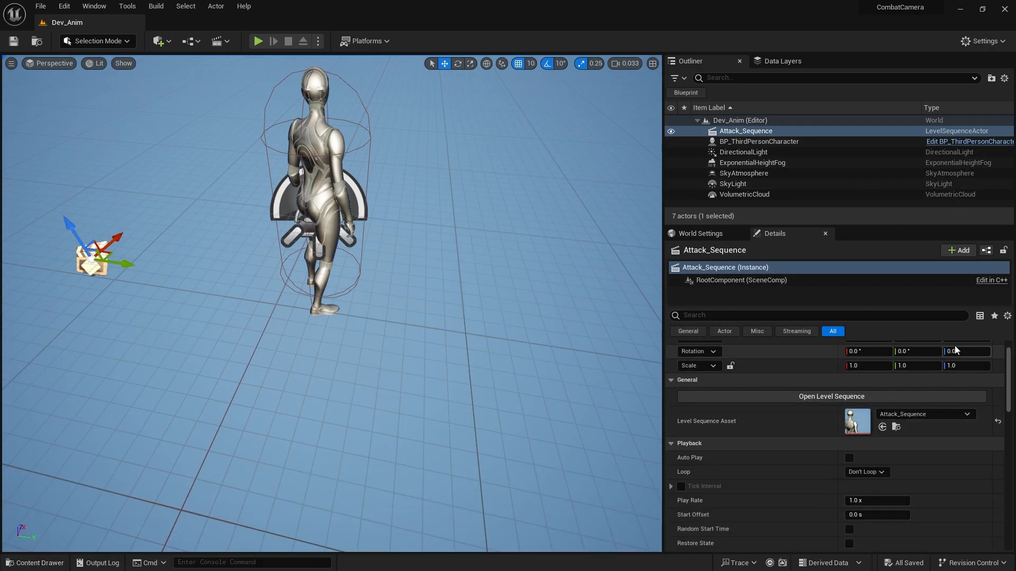
pyautogui.click(866, 398)
# Pilot the Cine Camera Actor and swing it around at the frame 23 transform key to an angled rear view of the character.
pyautogui.moveTo(244, 381); pyautogui.dragTo(274, 383)
pyautogui.scroll(-2, 132, 476)
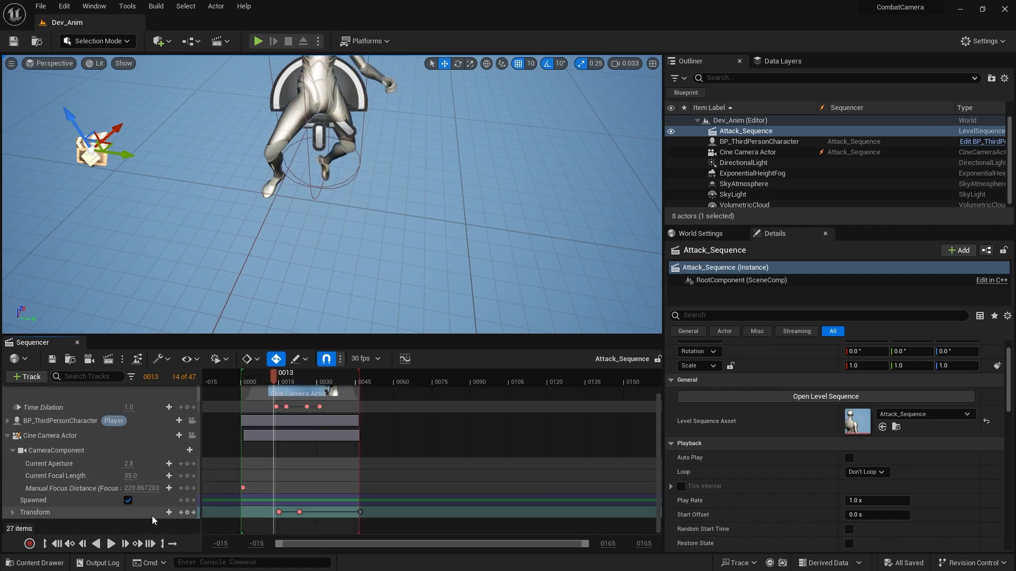
pyautogui.click(193, 437)
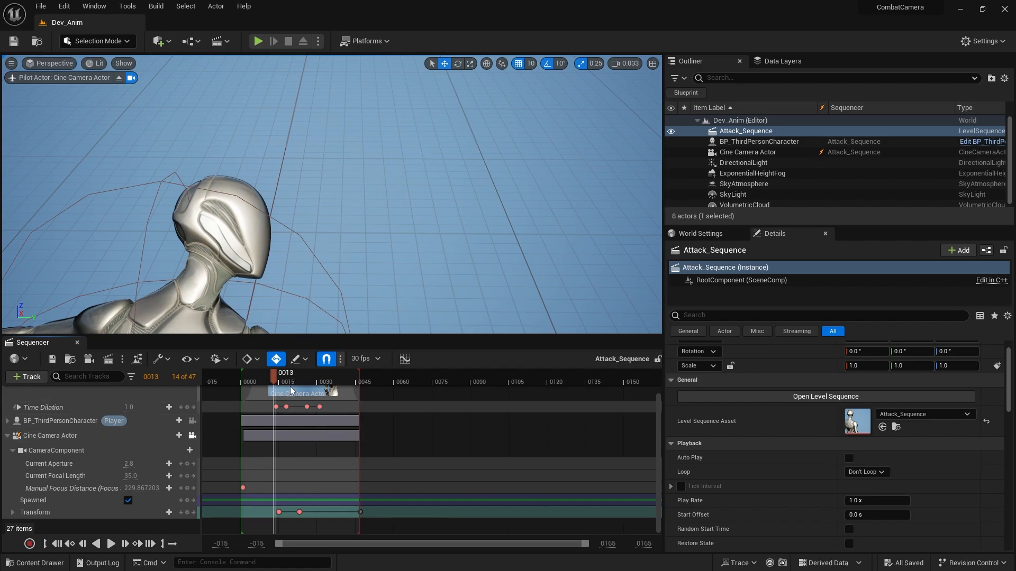
pyautogui.moveTo(275, 377); pyautogui.dragTo(300, 386)
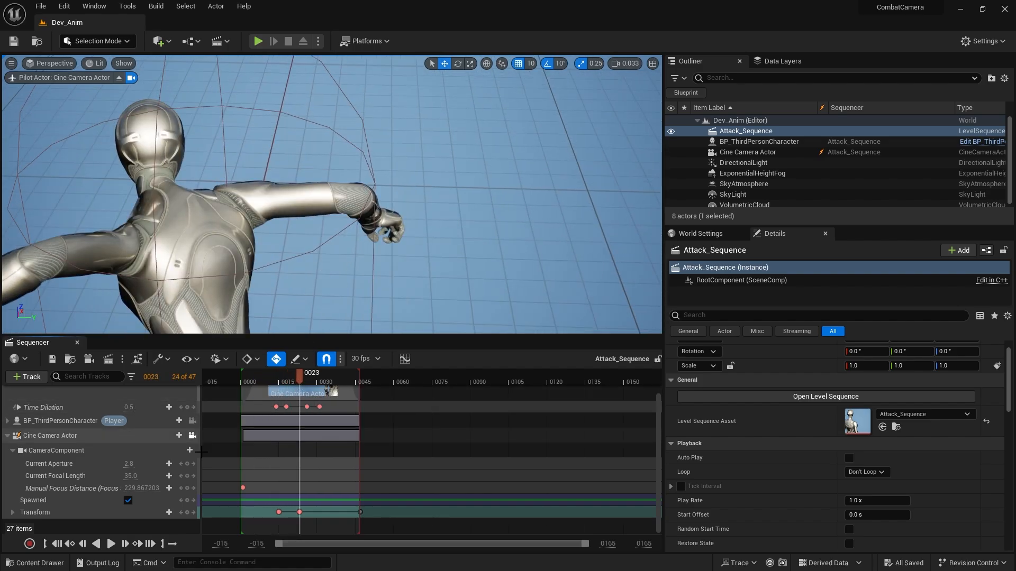
pyautogui.click(182, 513)
pyautogui.click(195, 516)
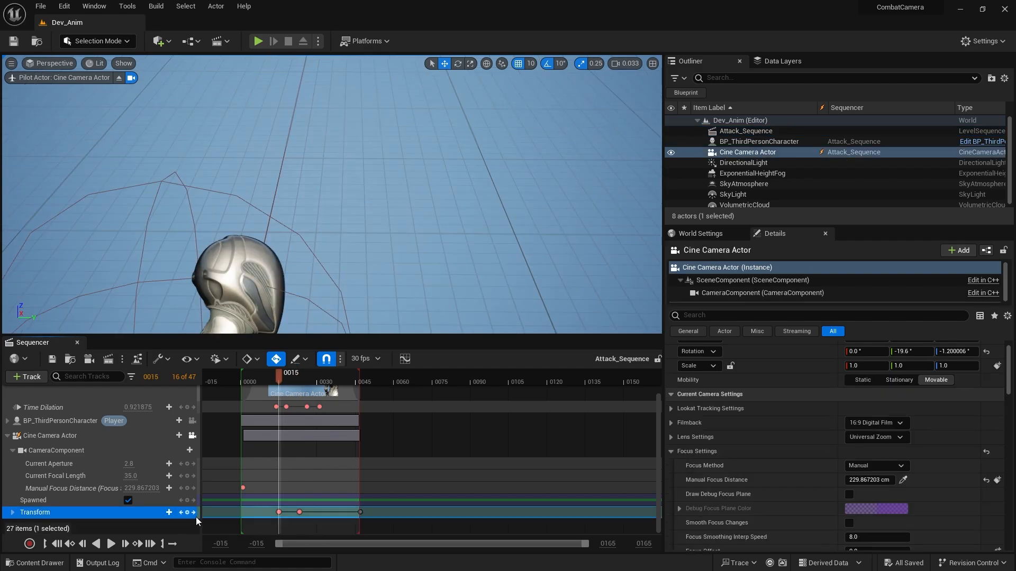
pyautogui.click(194, 515)
pyautogui.press('d')
pyautogui.moveTo(411, 278); pyautogui.dragTo(283, 274, button='right')
# Move the camera's first transform key from frame 15 to frame 7 and scrub through the attack to check the motion.
pyautogui.moveTo(299, 380)
pyautogui.mouseDown()
pyautogui.moveTo(269, 378)
pyautogui.moveTo(360, 385)
pyautogui.moveTo(253, 381)
pyautogui.moveTo(291, 382)
pyautogui.mouseUp()
pyautogui.moveTo(280, 513); pyautogui.dragTo(276, 513)
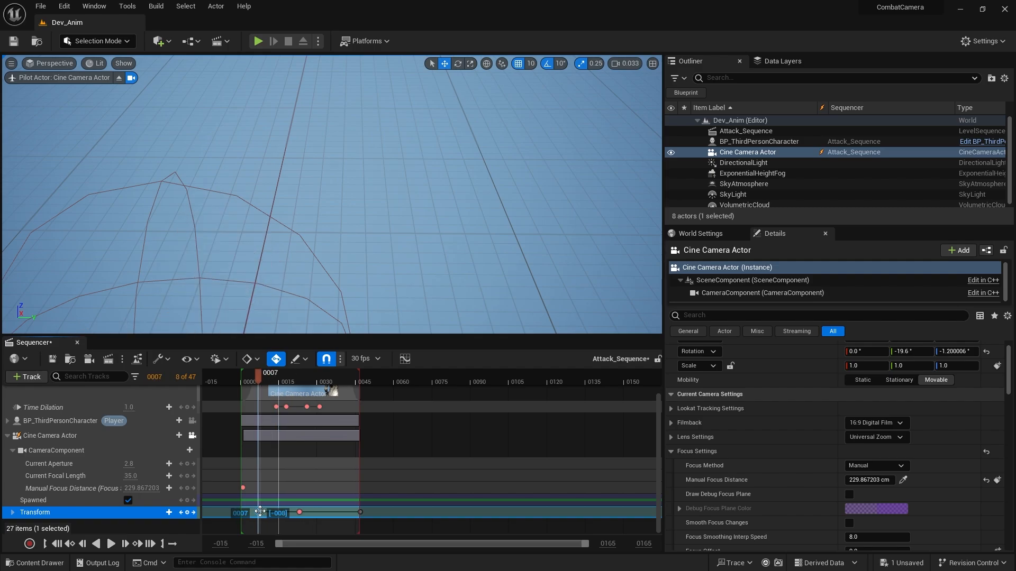
pyautogui.moveTo(263, 386); pyautogui.dragTo(289, 385)
# Set the Time Dilation key at frame 26 to 0.25 and save the sequence.
pyautogui.click(127, 407)
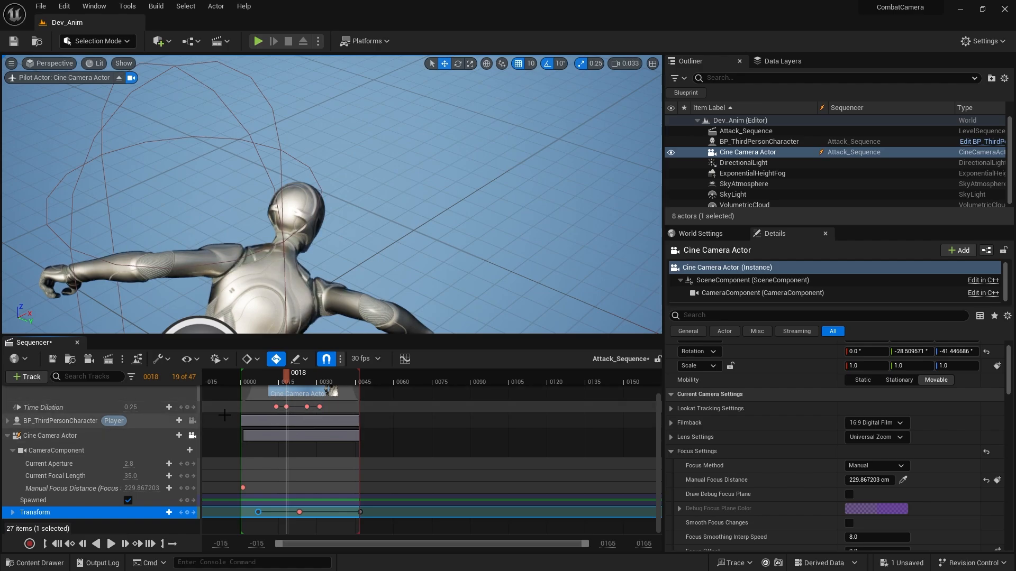
pyautogui.click(194, 411)
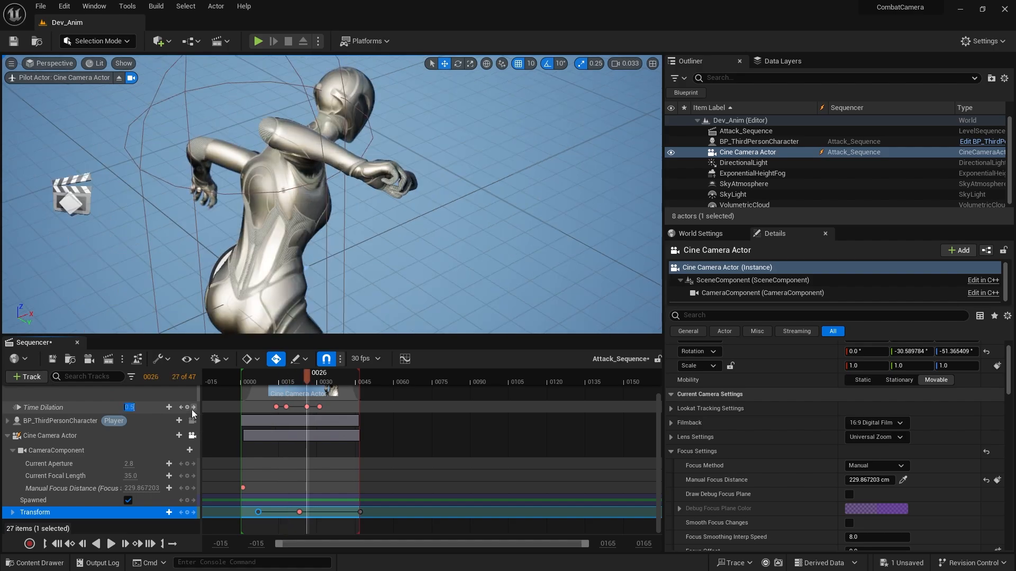
pyautogui.write('0.25')
pyautogui.press('Return')
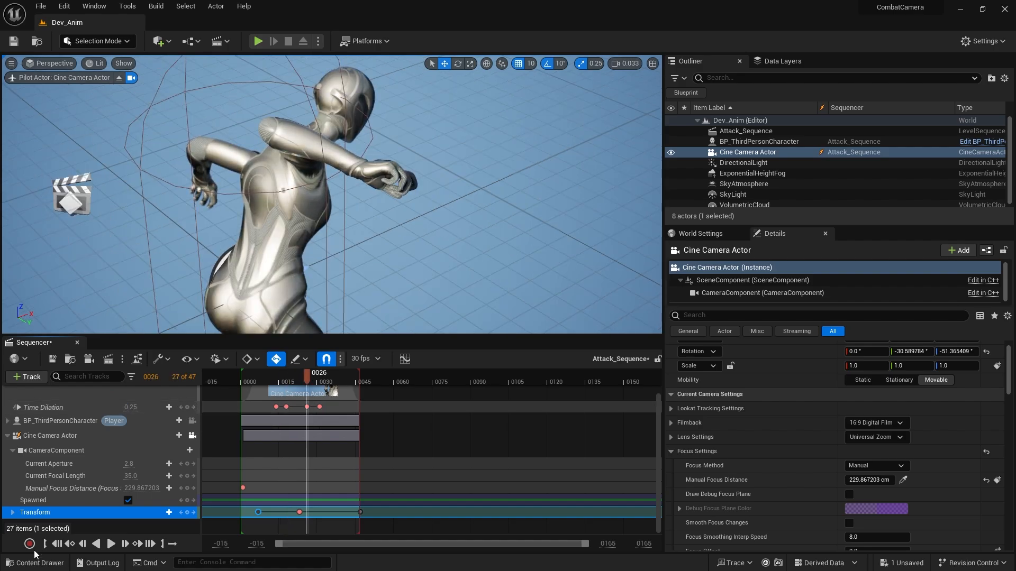
pyautogui.click(52, 359)
# Open the ThirdPersonMap level, play it, trigger attacks to check the earlier camera key and longer slow motion, and stop playing.
pyautogui.click(54, 563)
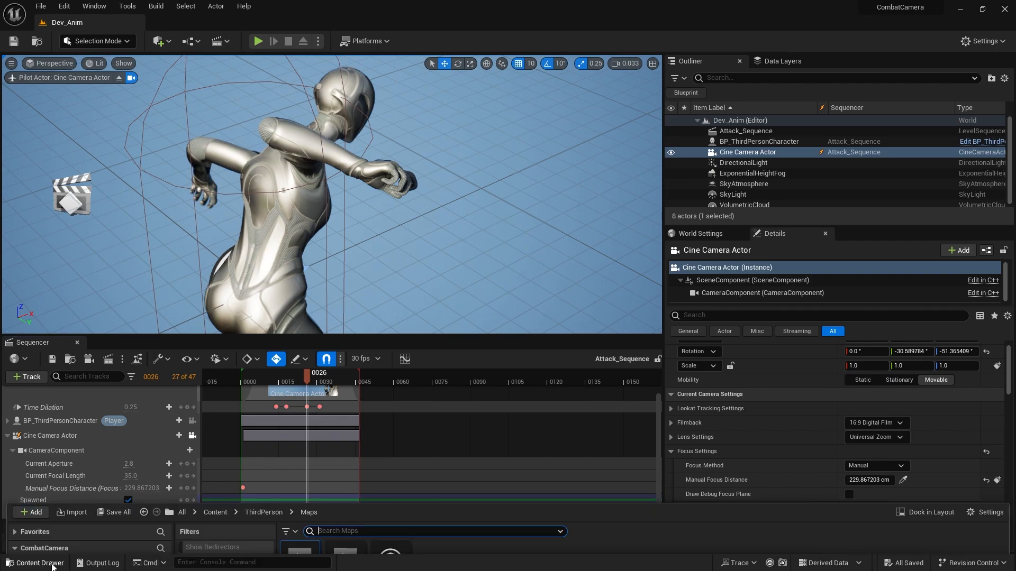
pyautogui.doubleClick(344, 402)
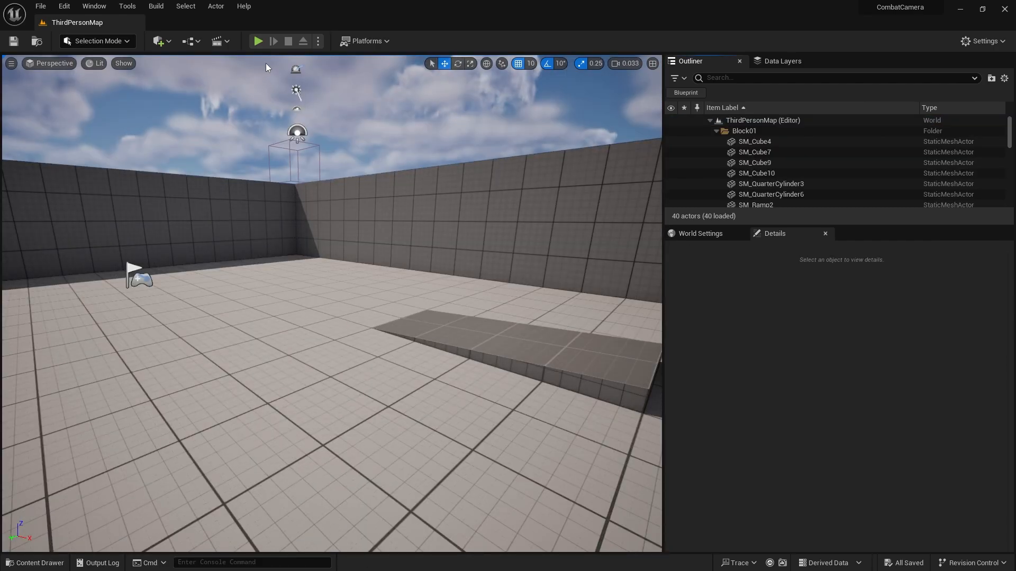
pyautogui.hotkey('alt', 'p')
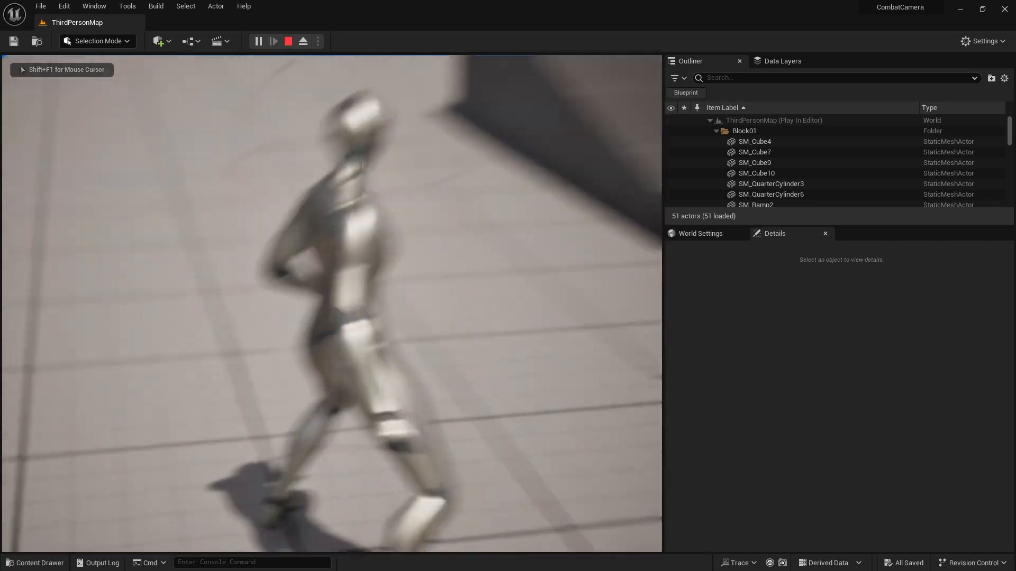
pyautogui.press('w')
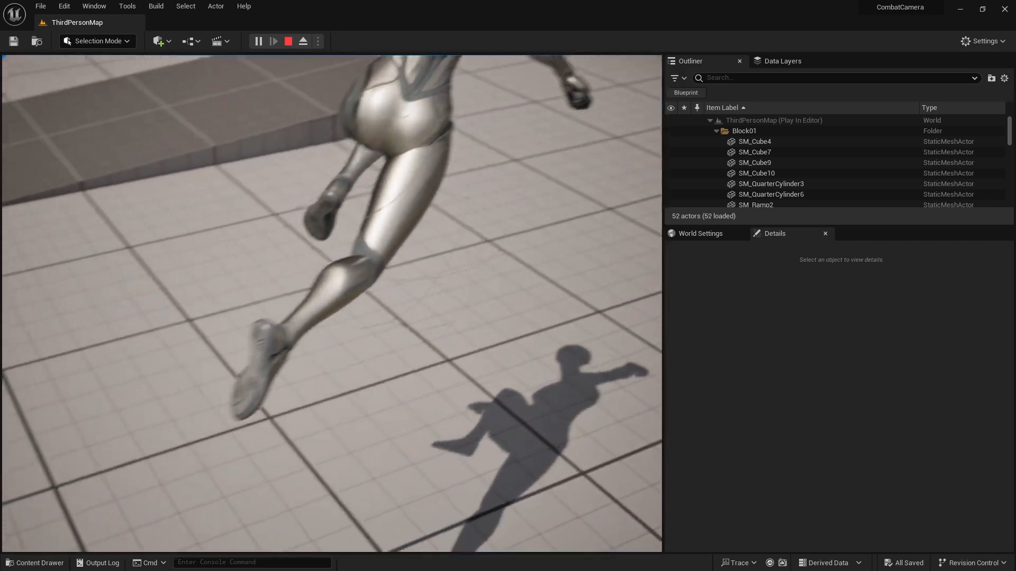
pyautogui.press('Escape')
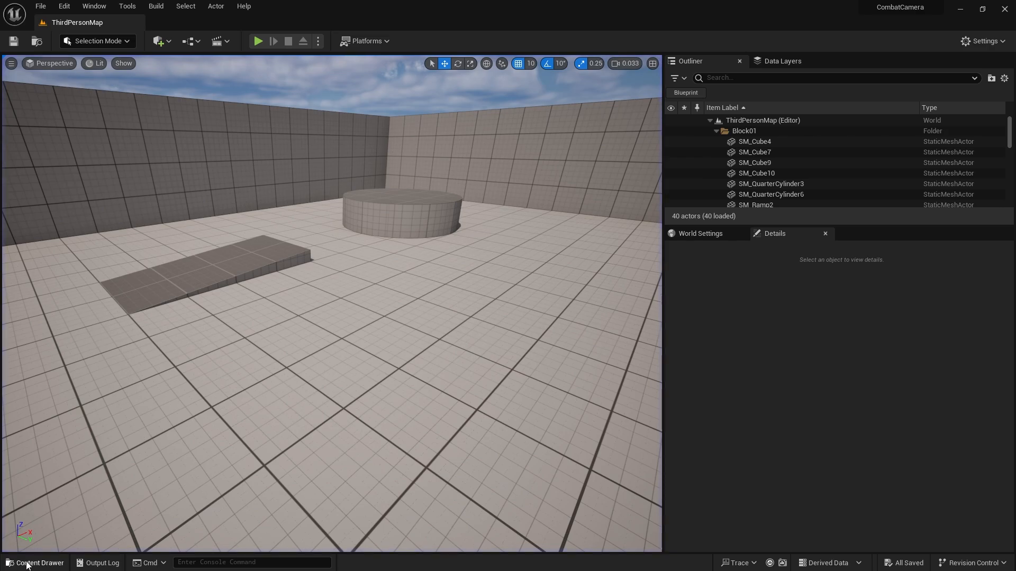
# Return to the Dev_Anim level and reopen the Attack_Sequence actor's level sequence for editing.
pyautogui.click(33, 563)
pyautogui.doubleClick(297, 399)
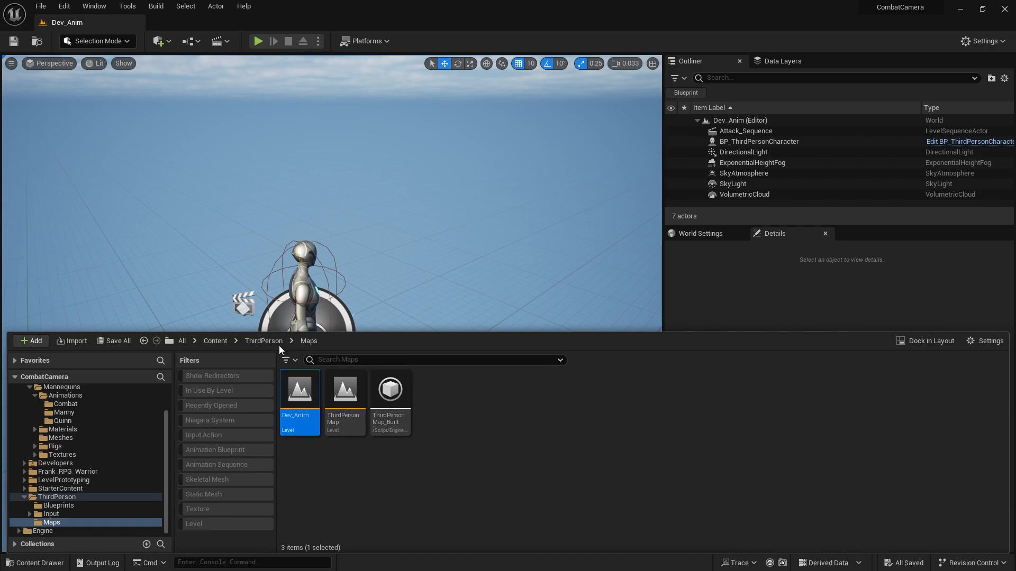
pyautogui.moveTo(358, 298); pyautogui.dragTo(373, 312, button='right')
pyautogui.click(40, 563)
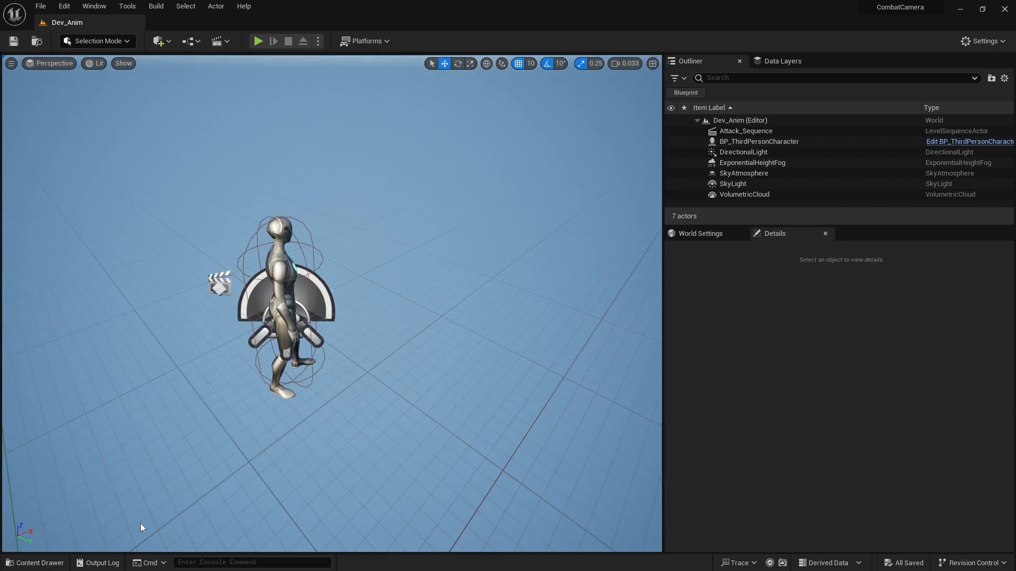
pyautogui.click(210, 284)
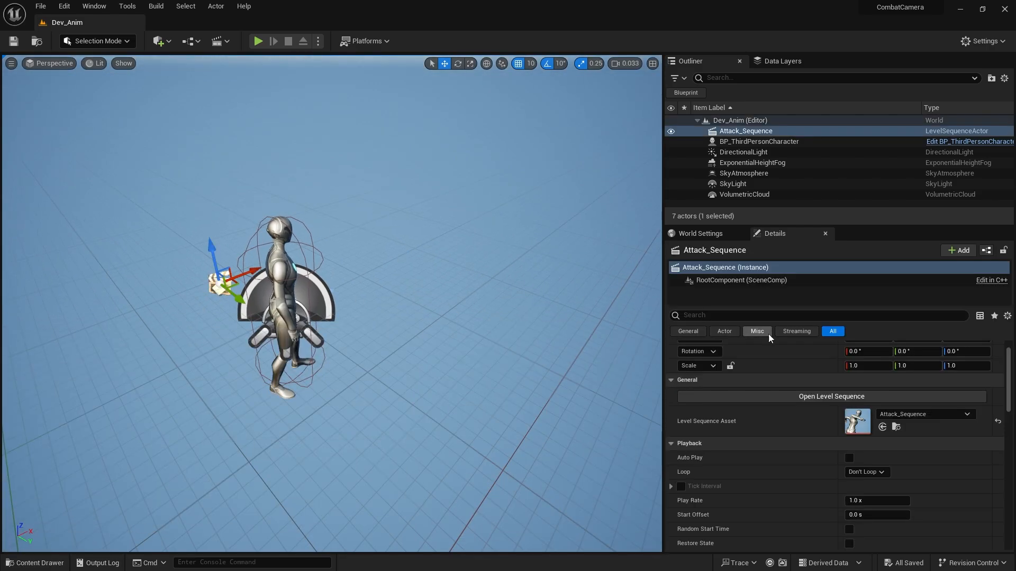
pyautogui.click(803, 396)
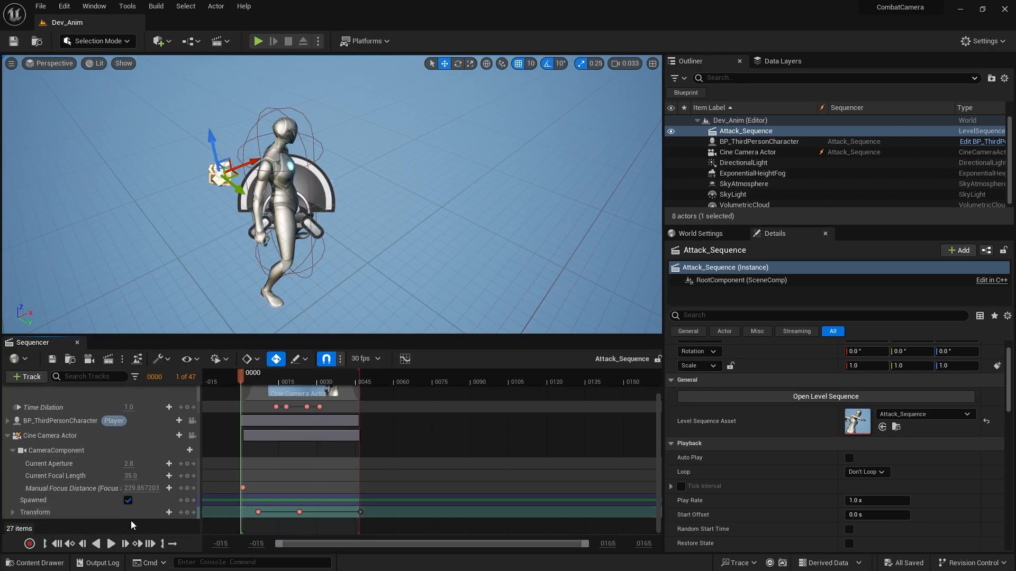
# Pilot the Cine Camera Actor at its frame 7 transform key and turn its view slightly left and down.
pyautogui.click(194, 512)
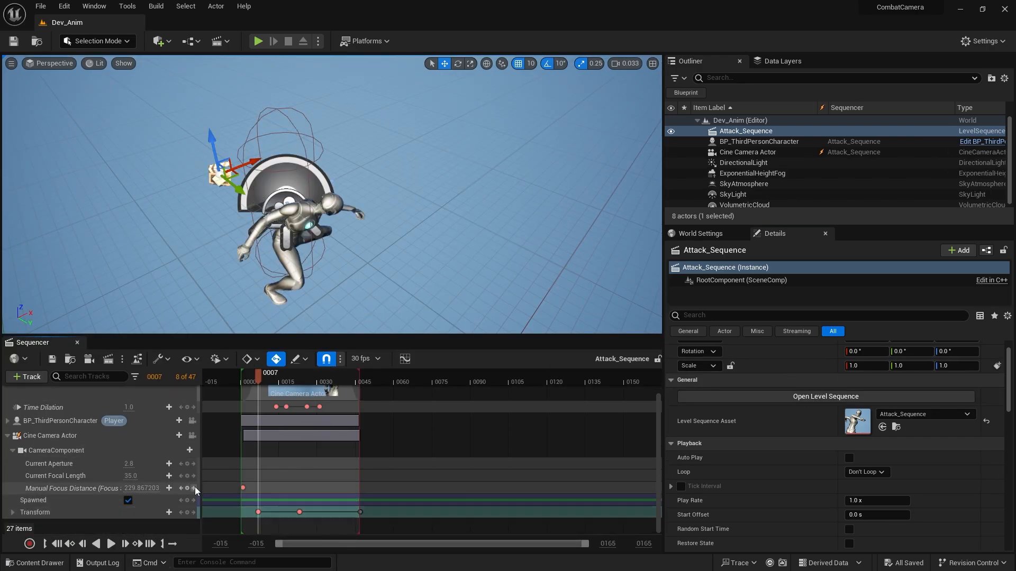
pyautogui.click(192, 436)
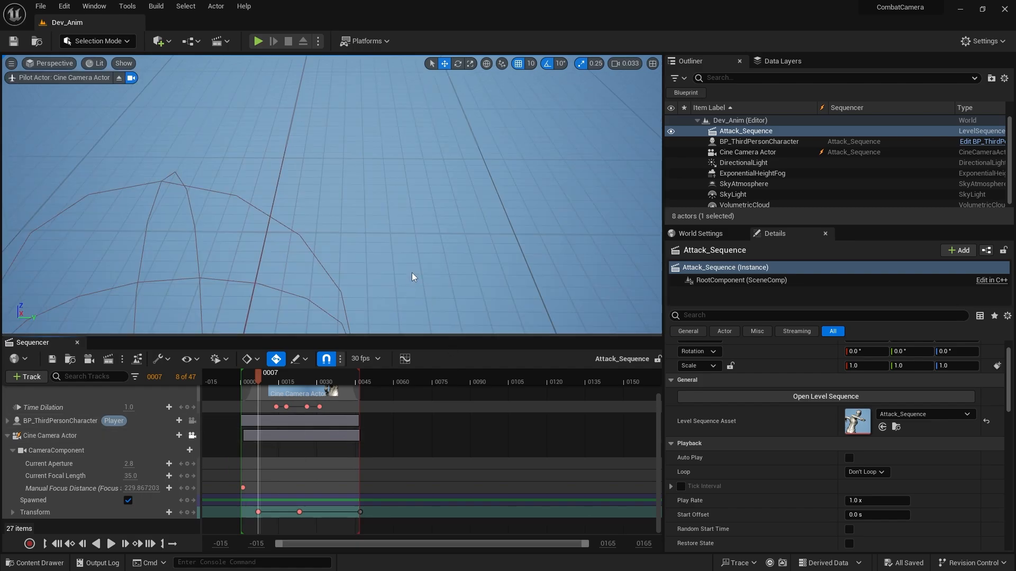
pyautogui.moveTo(387, 248); pyautogui.dragTo(426, 229, button='right')
pyautogui.moveTo(267, 243); pyautogui.dragTo(315, 378, button='right')
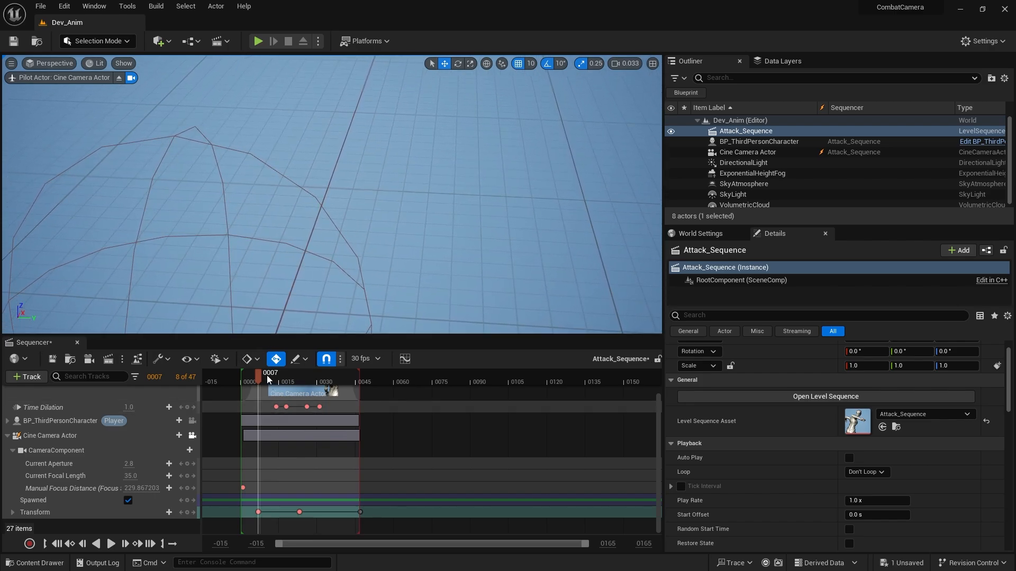
# Reframe the piloted camera at the frame 23 transform key and scrub back through the move to check it.
pyautogui.click(194, 512)
pyautogui.moveTo(275, 254); pyautogui.dragTo(338, 242, button='right')
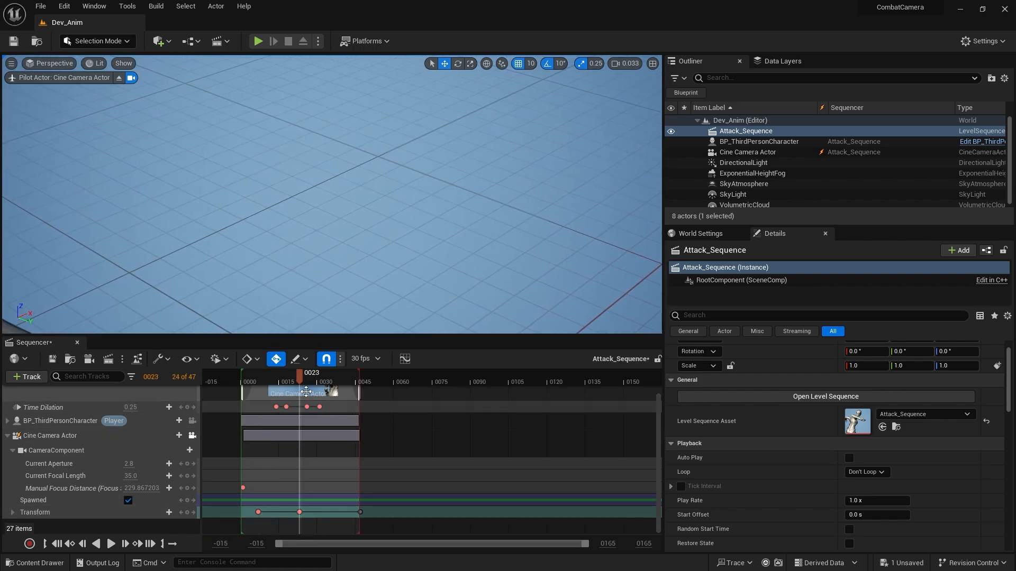
pyautogui.moveTo(300, 379)
pyautogui.mouseDown()
pyautogui.moveTo(362, 375)
pyautogui.moveTo(287, 377)
pyautogui.mouseUp()
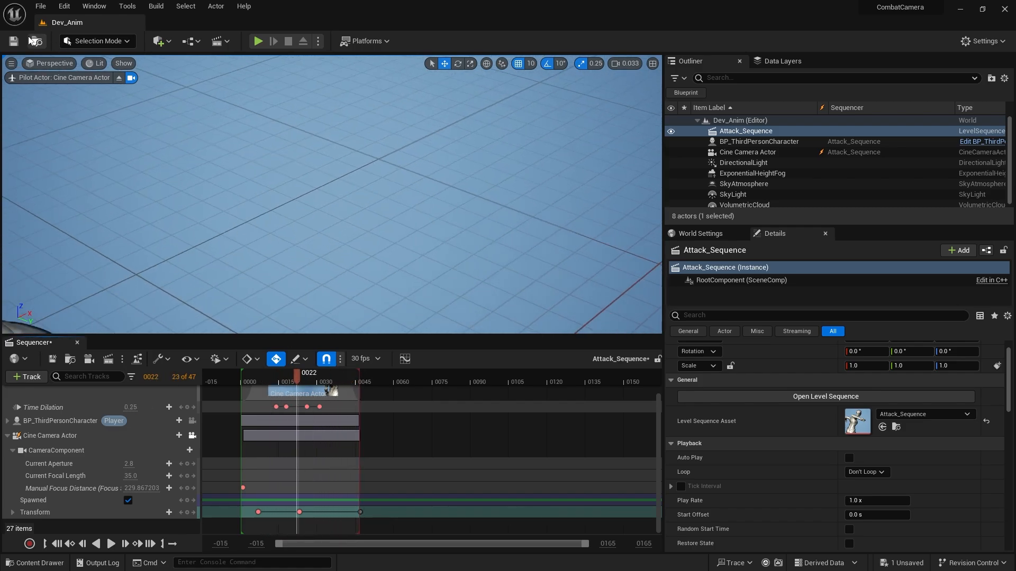
# Open the ThirdPersonMap level, play it, and attack while moving and jumping to test the reframed camera keys.
pyautogui.click(13, 564)
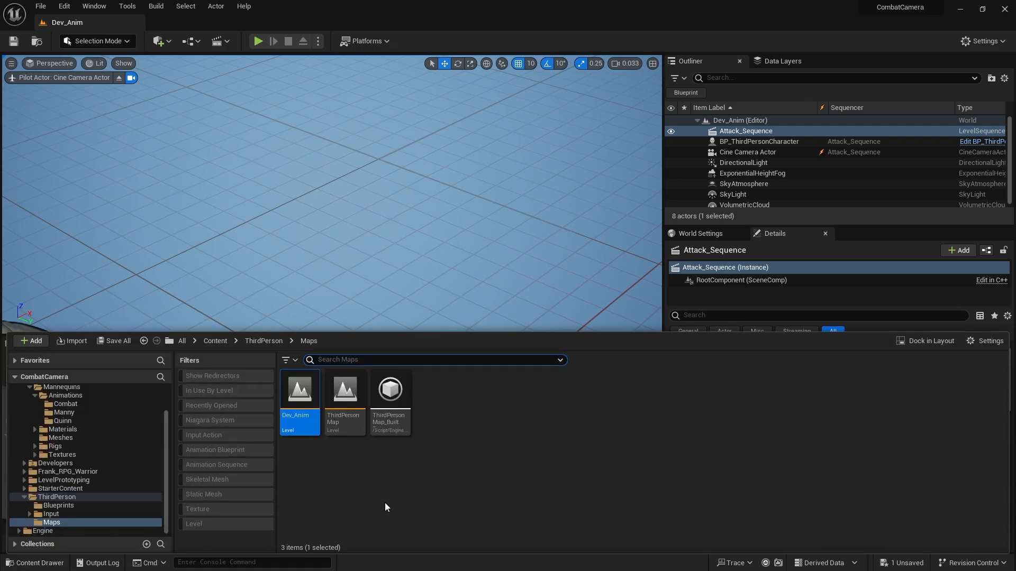
pyautogui.doubleClick(351, 428)
pyautogui.click(537, 410)
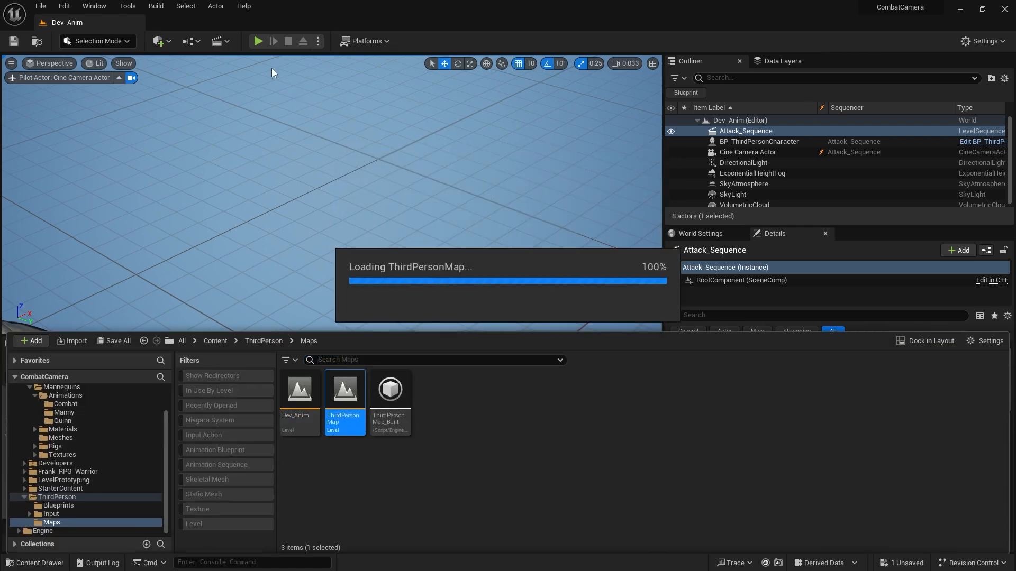
pyautogui.click(257, 41)
pyautogui.press('w')
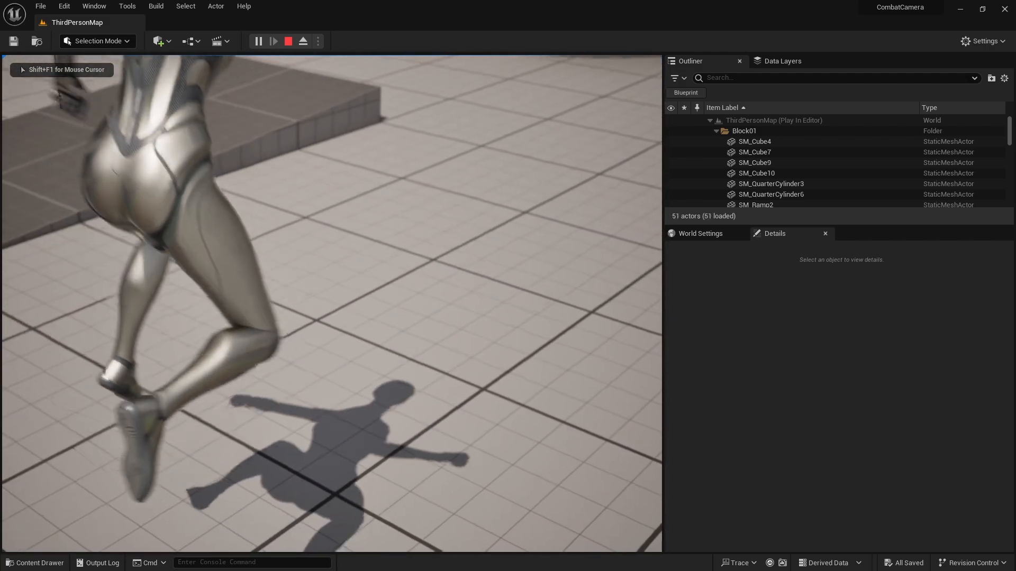
pyautogui.press('space')
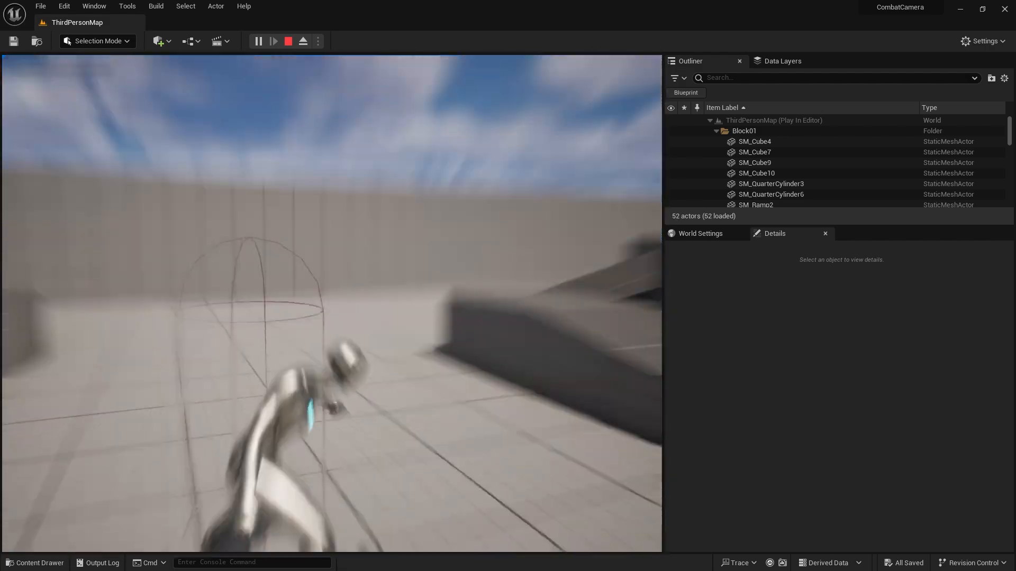